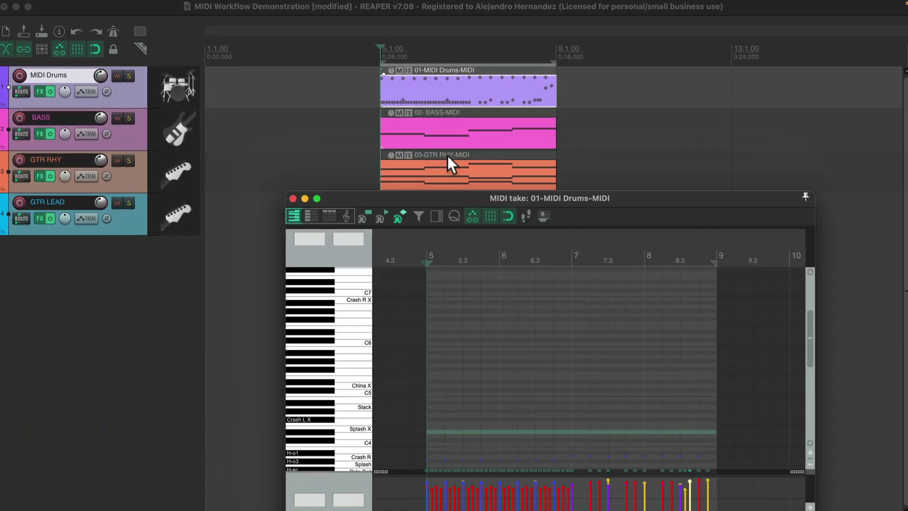
Open the BASS and GTR RHY items, each in its own MIDI editor
{"action": "double_click", "coordinate": [449, 138]}
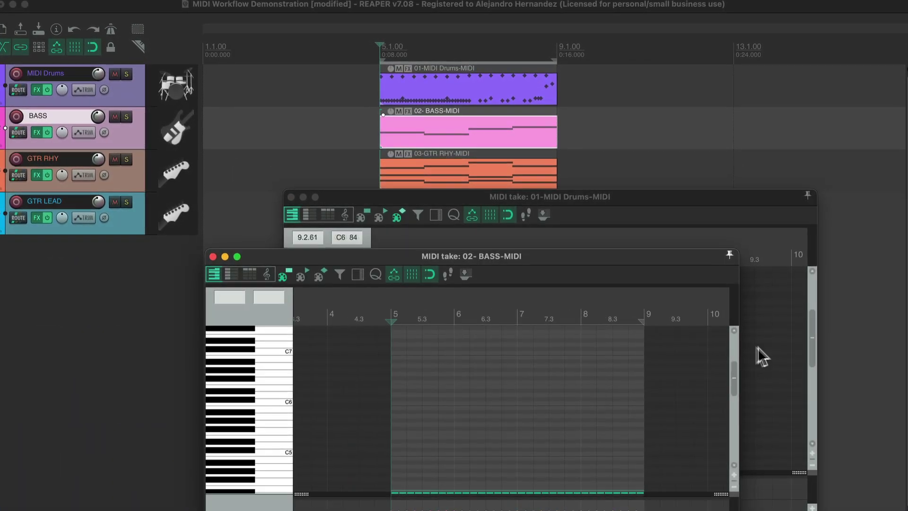
{"action": "double_click", "coordinate": [453, 173]}
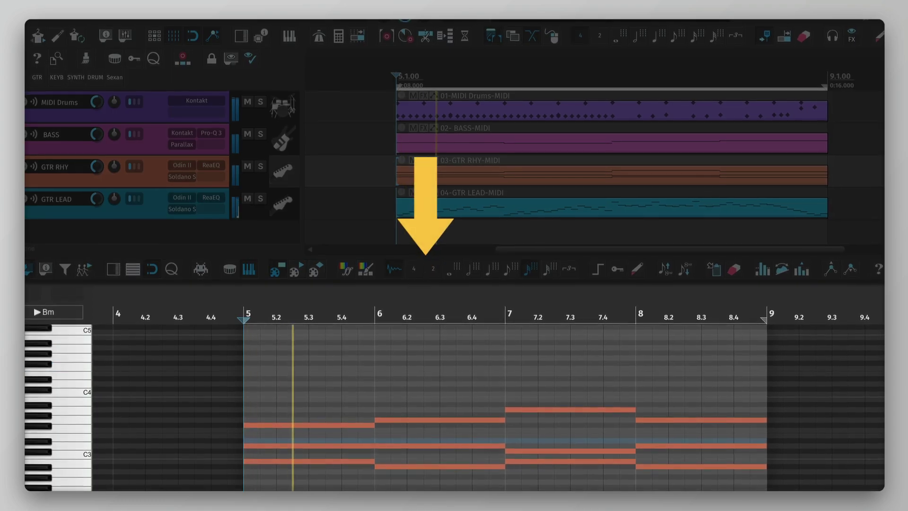
Switch the docked MIDI editor between individual track items, and select all four items to show their notes together
{"action": "left_click", "coordinate": [433, 206]}
{"action": "left_click", "coordinate": [440, 176]}
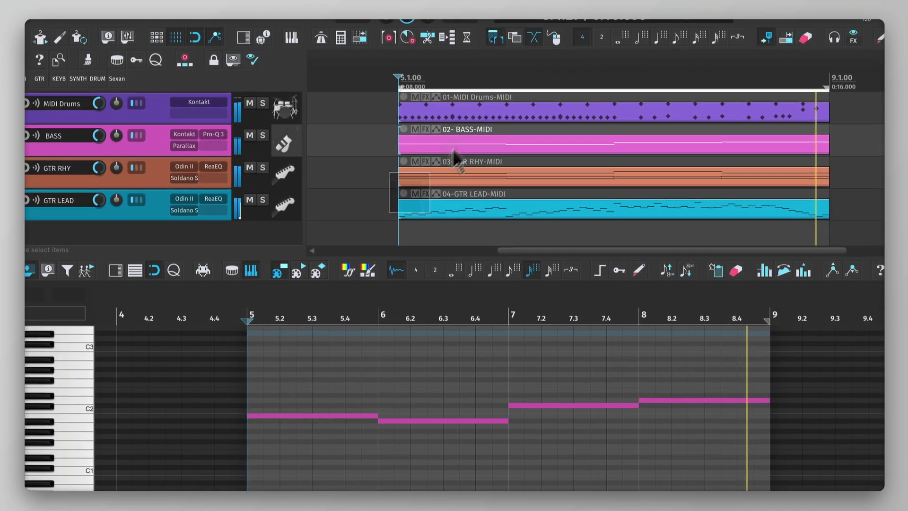
{"action": "left_click_drag", "start_coordinate": [452, 156], "coordinate": [473, 113]}
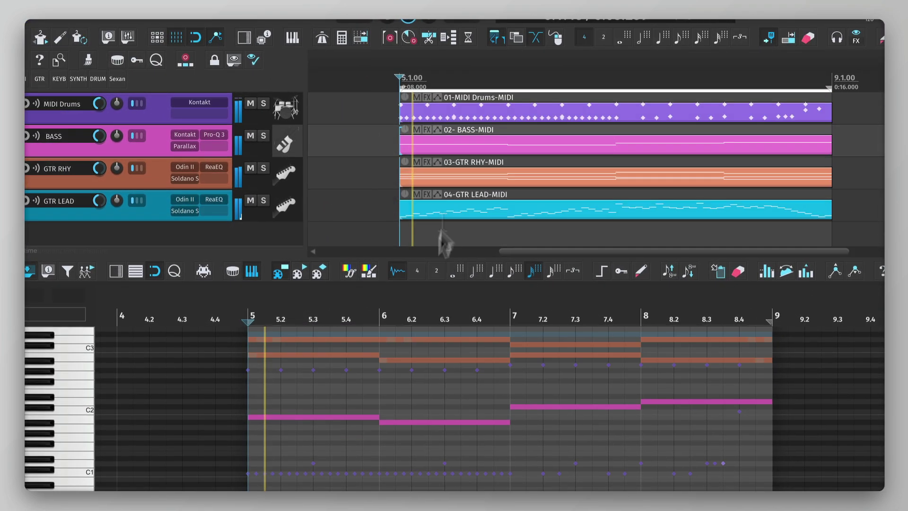
Examine the GTR LEAD notes together with the other tracks' notes in the MIDI editor's piano roll
{"action": "scroll", "coordinate": [399, 395], "scroll_direction": "down", "scroll_amount": 3}
{"action": "left_click_drag", "start_coordinate": [393, 407], "coordinate": [370, 441]}
{"action": "mouse_move", "coordinate": [350, 390]}
{"action": "left_mouse_down"}
{"action": "mouse_move", "coordinate": [351, 406]}
{"action": "mouse_move", "coordinate": [358, 380]}
{"action": "left_mouse_up"}
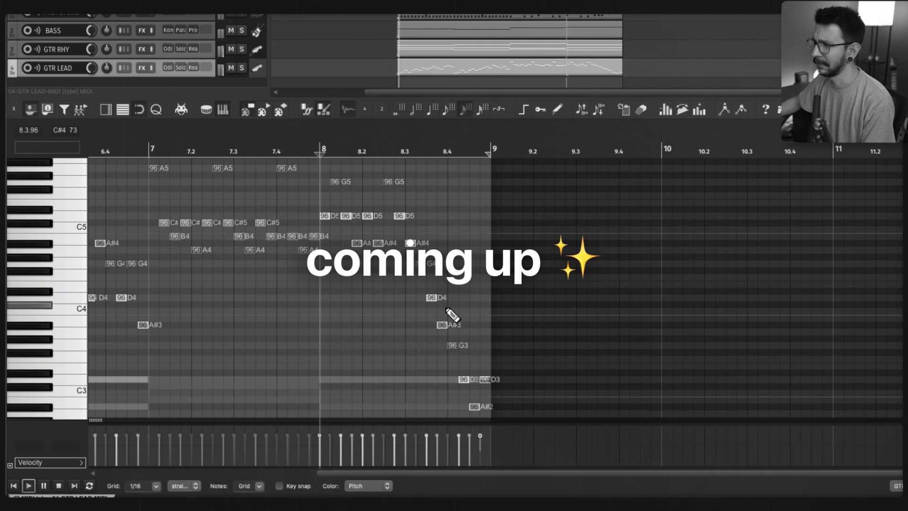
{"action": "scroll", "coordinate": [441, 308], "scroll_direction": "down", "scroll_amount": 5}
{"action": "scroll", "coordinate": [374, 308], "scroll_direction": "down", "scroll_amount": 2}
{"action": "scroll", "coordinate": [358, 299], "scroll_direction": "up", "scroll_amount": 2}
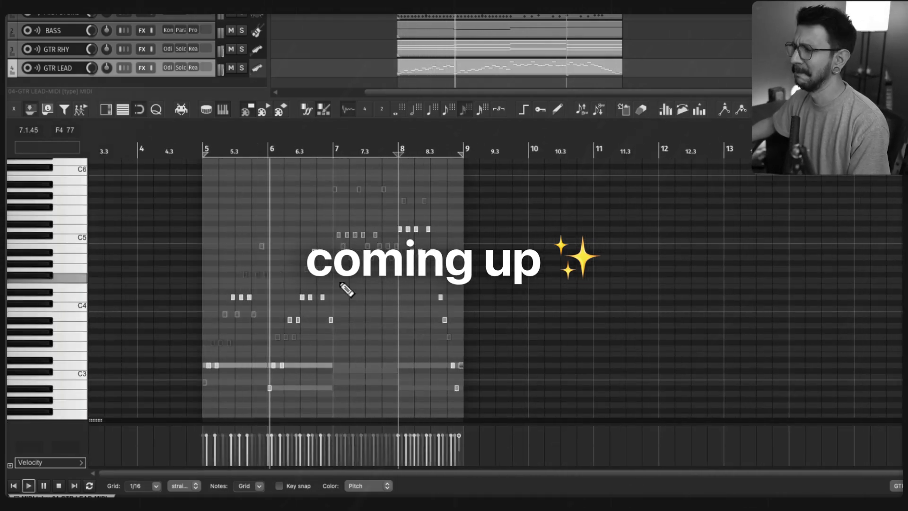
{"action": "scroll", "coordinate": [346, 290], "scroll_direction": "up", "scroll_amount": 4}
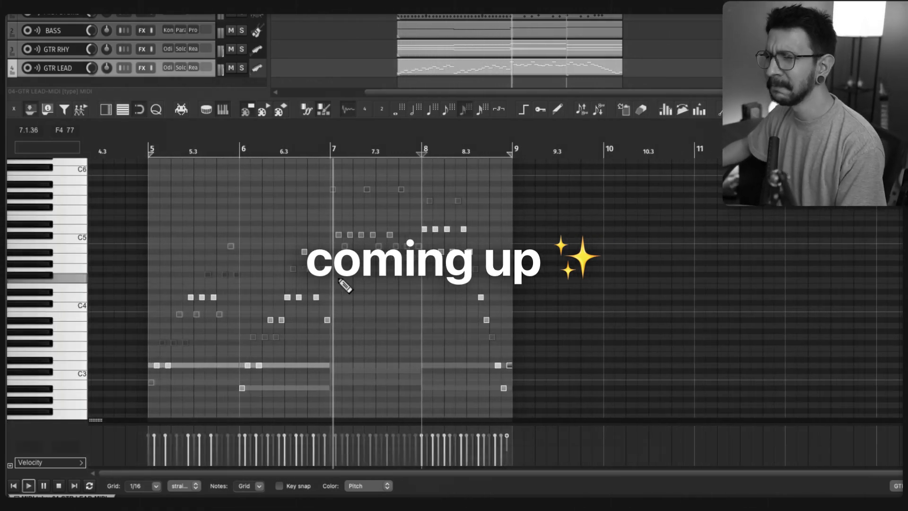
{"action": "scroll", "coordinate": [346, 284], "scroll_direction": "down", "scroll_amount": 2}
{"action": "scroll", "coordinate": [361, 300], "scroll_direction": "up", "scroll_amount": 2}
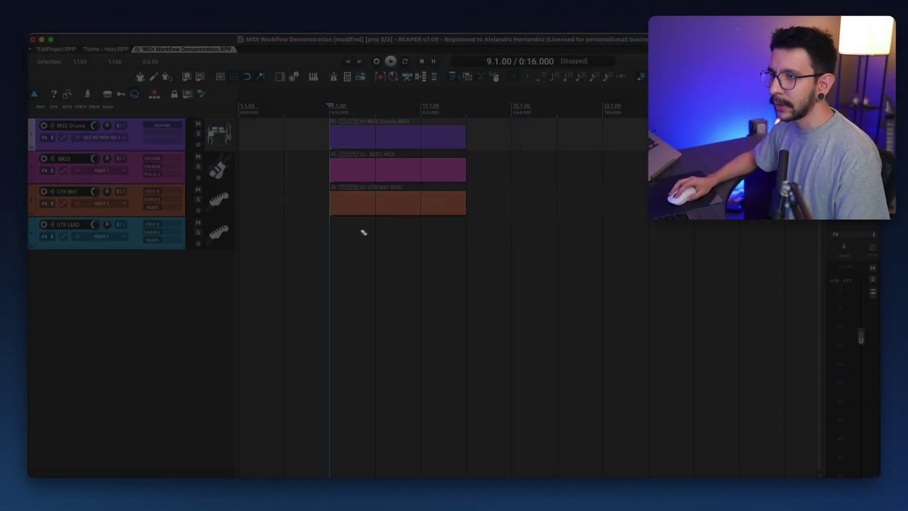
Draw a MIDI item on the GTR LEAD track below the existing items
{"action": "left_click_drag", "start_coordinate": [359, 234], "coordinate": [470, 230]}
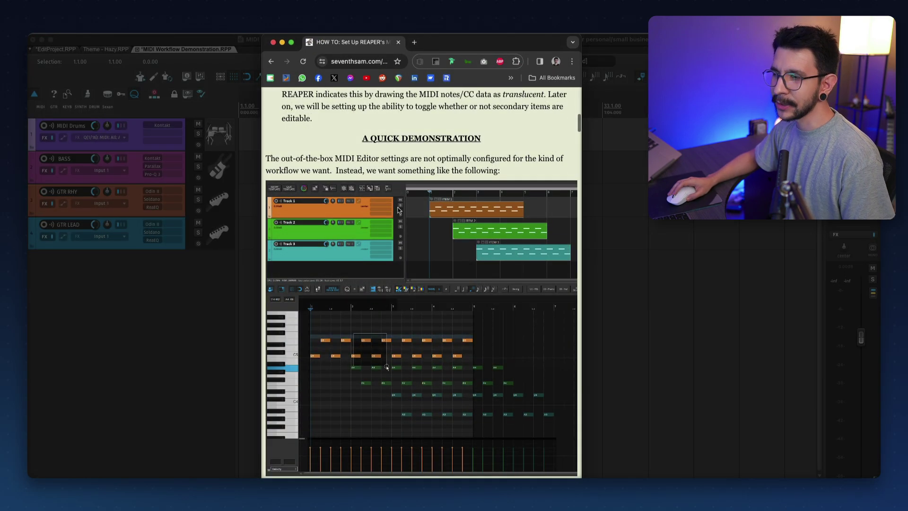
Look through the seventhsam.com web article on setting up REAPER's MIDI editor
{"action": "scroll", "coordinate": [399, 211], "scroll_direction": "down", "scroll_amount": 15}
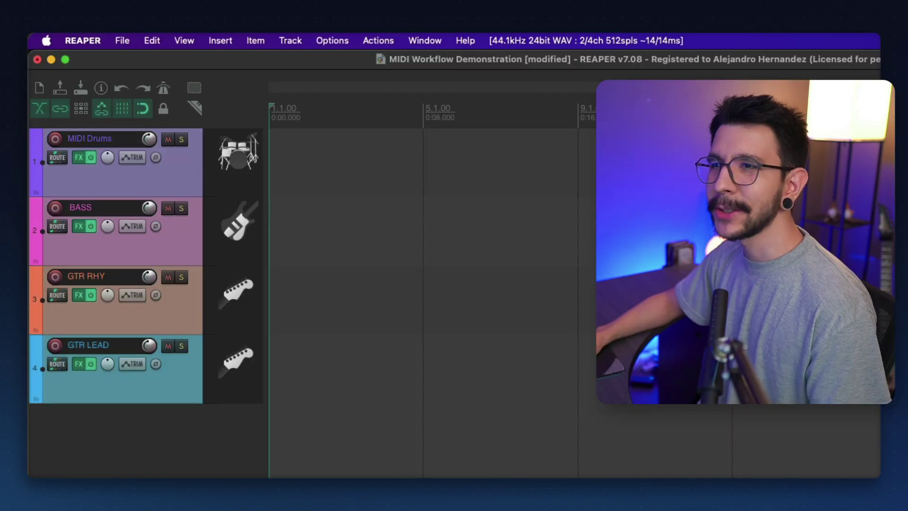
Open the MIDI Editor settings under Editing Behavior in the REAPER preferences
{"action": "left_click", "coordinate": [343, 34]}
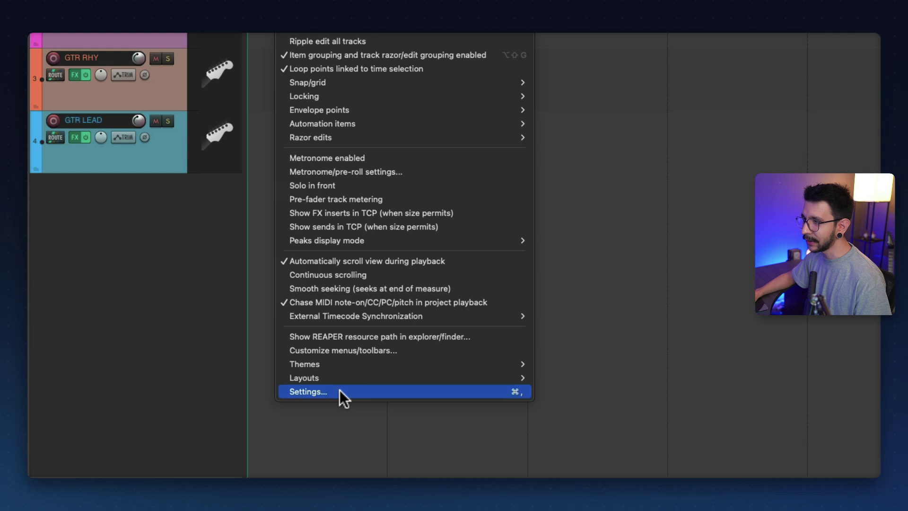
{"action": "left_click", "coordinate": [339, 391]}
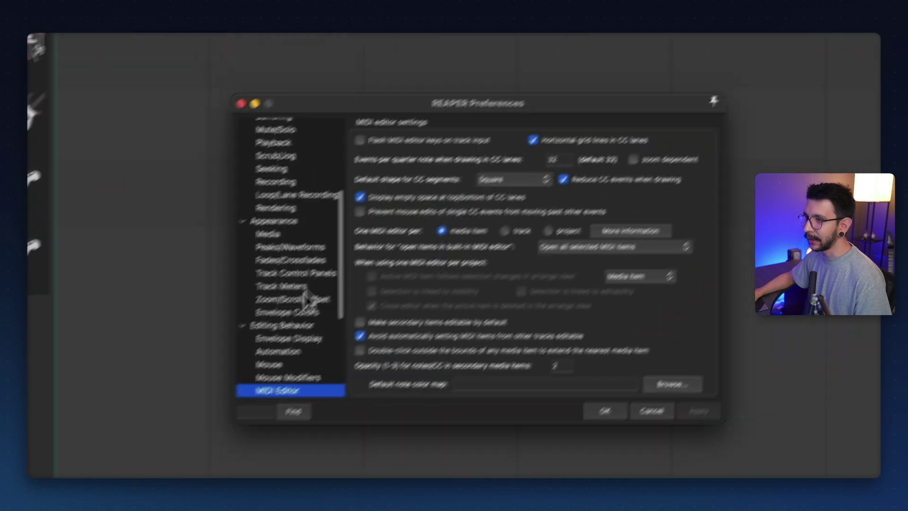
{"action": "scroll", "coordinate": [259, 357], "scroll_direction": "down", "scroll_amount": 1}
{"action": "left_click", "coordinate": [256, 374]}
{"action": "left_click", "coordinate": [248, 364]}
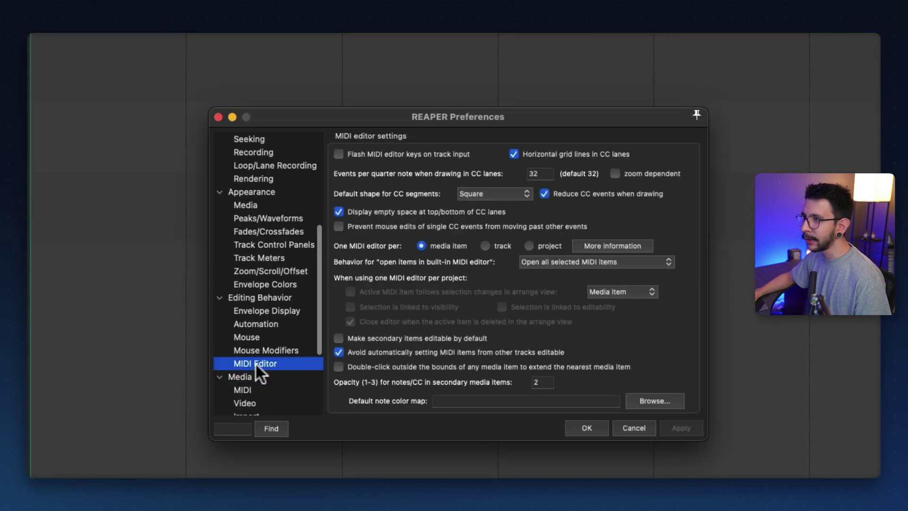
{"action": "left_click_drag", "start_coordinate": [452, 115], "coordinate": [433, 86]}
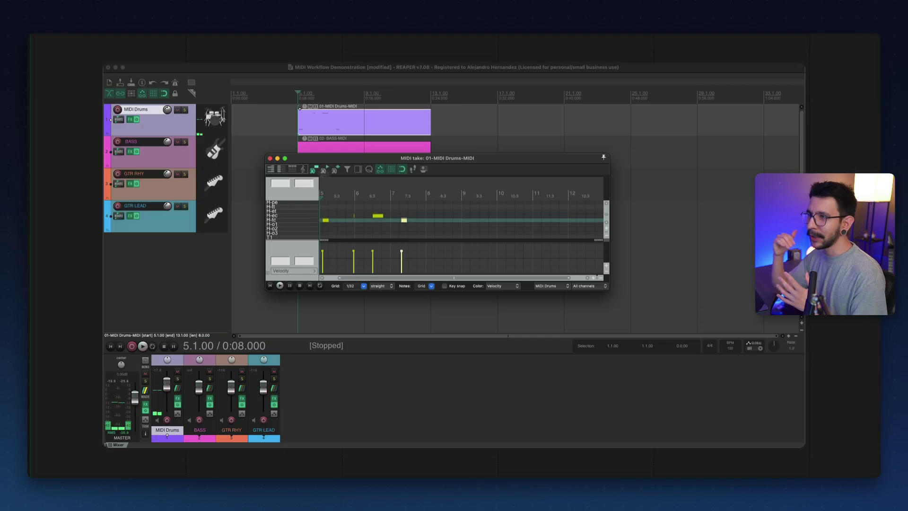
Open the BASS item in its own MIDI editor and draw a few short notes in it
{"action": "double_click", "coordinate": [332, 154]}
{"action": "left_click_drag", "start_coordinate": [333, 168], "coordinate": [370, 167]}
{"action": "left_click_drag", "start_coordinate": [385, 218], "coordinate": [389, 217]}
{"action": "left_click_drag", "start_coordinate": [405, 222], "coordinate": [414, 222]}
{"action": "left_click_drag", "start_coordinate": [426, 233], "coordinate": [429, 233]}
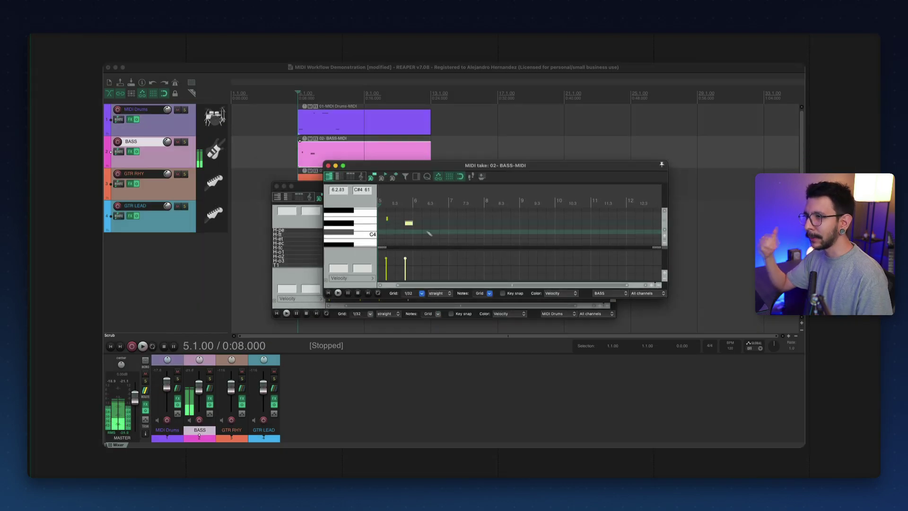
Open the GTR RHY item in another MIDI editor, draw short notes, and open the GTR LEAD item
{"action": "left_click_drag", "start_coordinate": [303, 185], "coordinate": [321, 223]}
{"action": "left_click_drag", "start_coordinate": [372, 282], "coordinate": [378, 282]}
{"action": "left_click_drag", "start_coordinate": [387, 295], "coordinate": [390, 295]}
{"action": "double_click", "coordinate": [313, 183]}
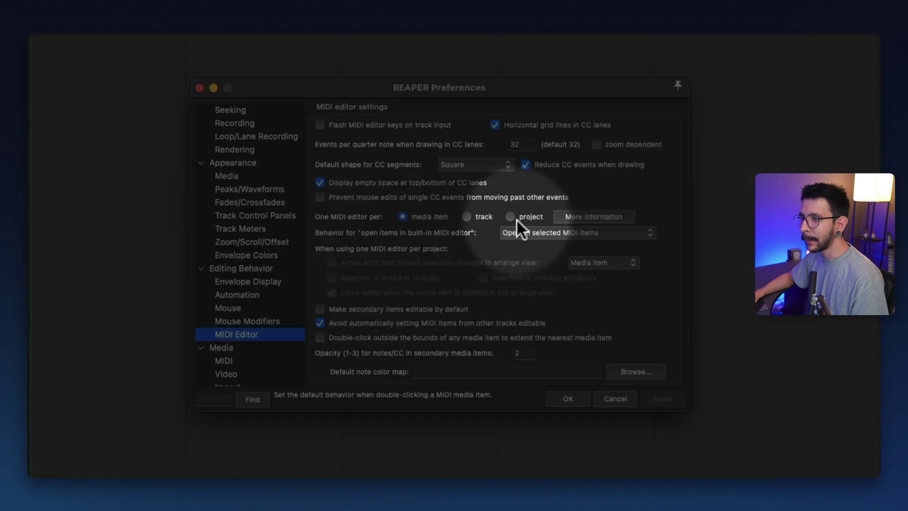
Set the preferences to use one MIDI editor per project
{"action": "left_click", "coordinate": [510, 217]}
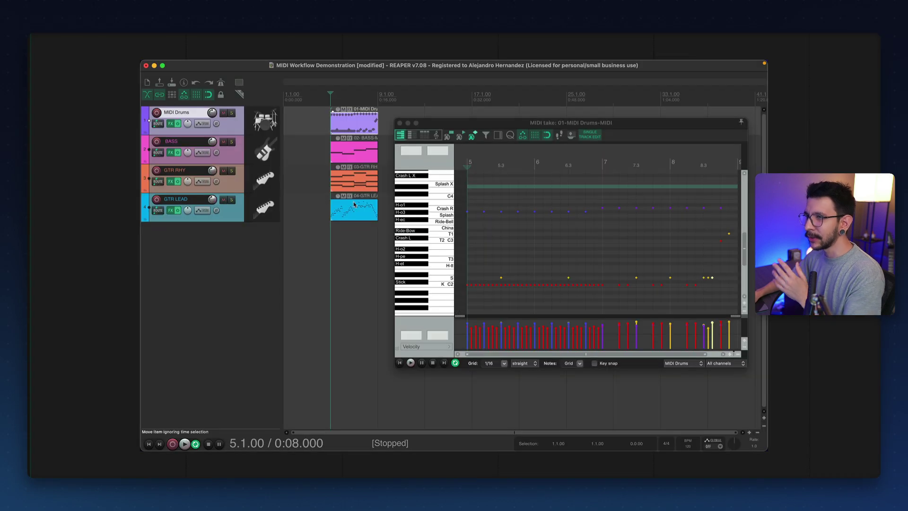
Select the GTR LEAD, GTR RHY, BASS and MIDI Drums items in turn to switch the single MIDI editor between them
{"action": "left_click", "coordinate": [353, 204]}
{"action": "left_click", "coordinate": [354, 184]}
{"action": "left_click", "coordinate": [355, 156]}
{"action": "left_click", "coordinate": [356, 134]}
{"action": "left_click", "coordinate": [354, 151]}
{"action": "left_click", "coordinate": [349, 184]}
{"action": "left_click", "coordinate": [349, 210]}
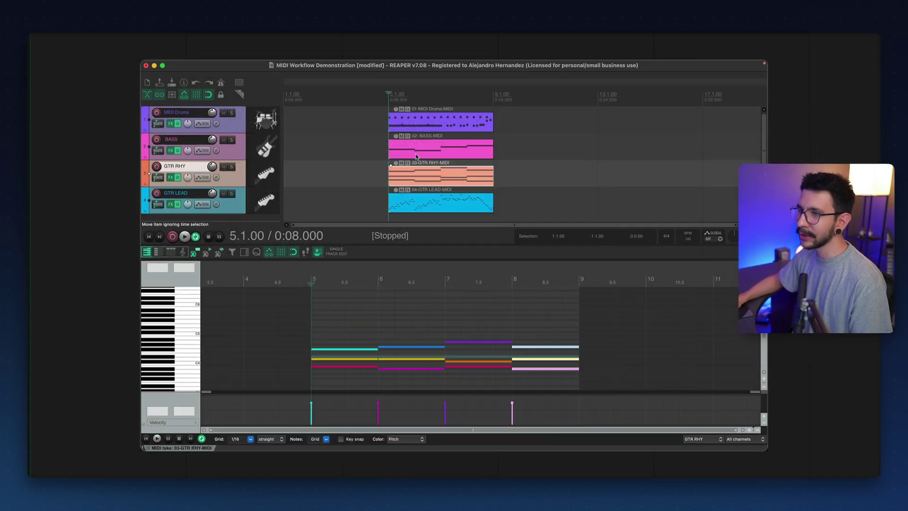
Show the BASS and GTR RHY items in the docked MIDI editor, and extend the selection to the GTR LEAD item
{"action": "left_click", "coordinate": [416, 157]}
{"action": "left_click", "coordinate": [413, 175]}
{"action": "left_click", "coordinate": [409, 202], "text": "shift"}
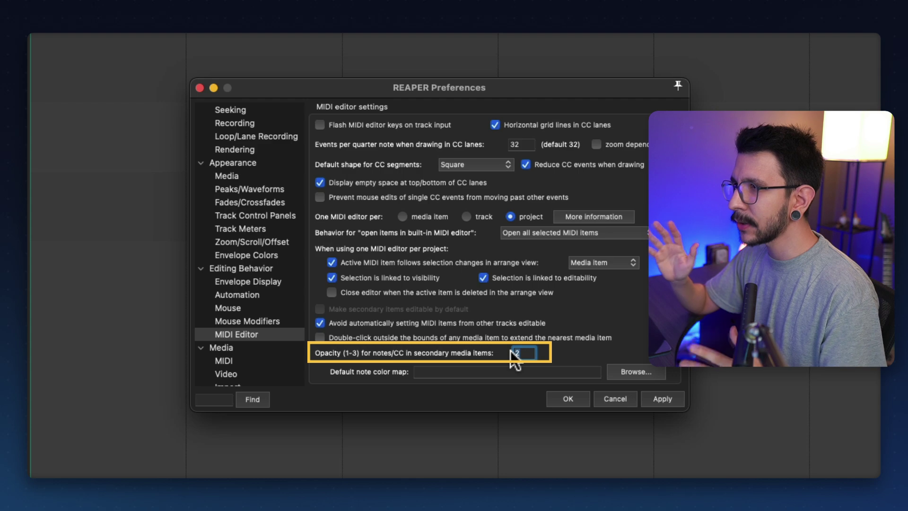
Move the preferences window aside and draw MIDI items on the BASS and MIDI Drums tracks from 5.1.00 to 13.1.00
{"action": "left_click_drag", "start_coordinate": [348, 81], "coordinate": [439, 179]}
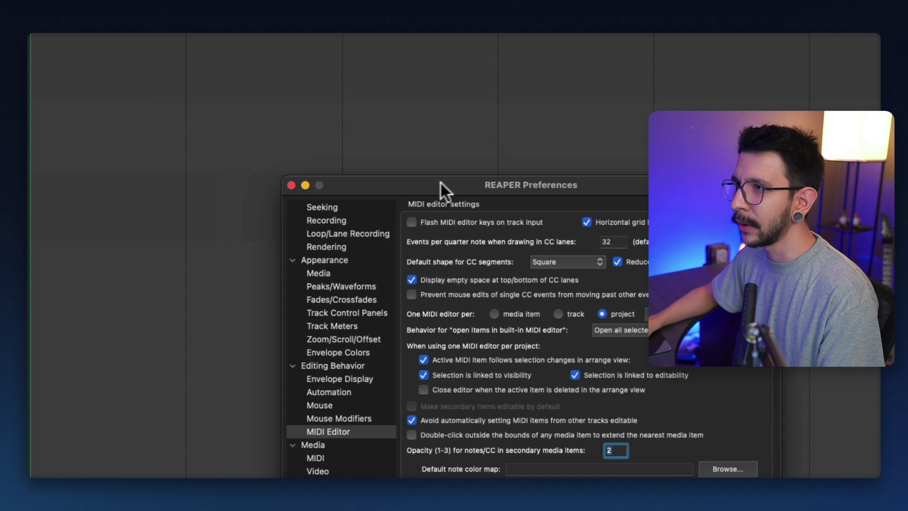
{"action": "left_click_drag", "start_coordinate": [215, 126], "coordinate": [504, 132]}
{"action": "left_click_drag", "start_coordinate": [189, 80], "coordinate": [464, 79]}
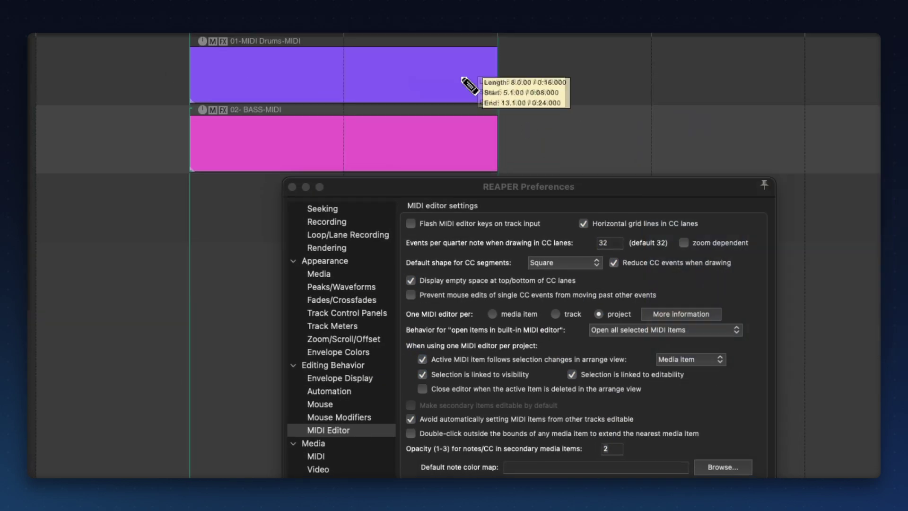
Select the BASS and GTR RHY items together, open them with GTR RHY active, and enlarge the MIDI editor window
{"action": "left_click", "coordinate": [201, 130]}
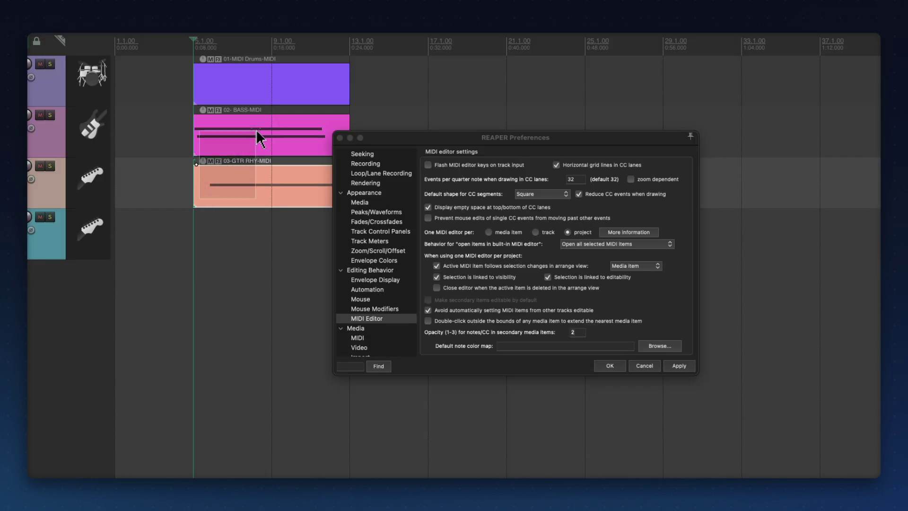
{"action": "left_click", "coordinate": [257, 128]}
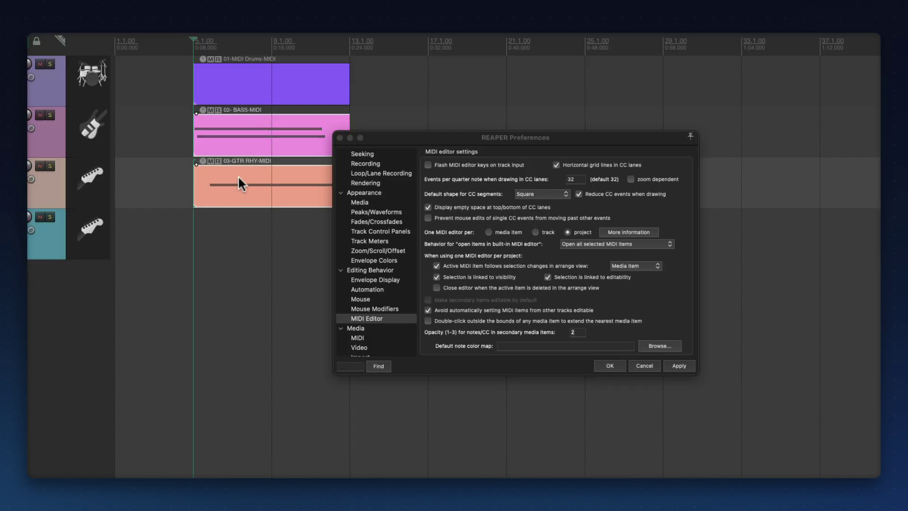
{"action": "double_click", "coordinate": [238, 178]}
{"action": "left_click_drag", "start_coordinate": [253, 210], "coordinate": [256, 197]}
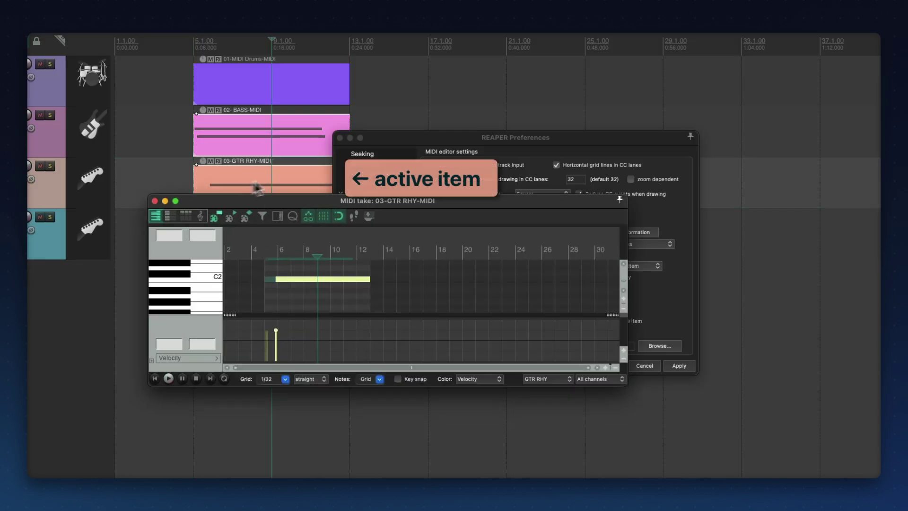
{"action": "left_click_drag", "start_coordinate": [622, 386], "coordinate": [750, 477]}
{"action": "left_click_drag", "start_coordinate": [745, 362], "coordinate": [744, 328]}
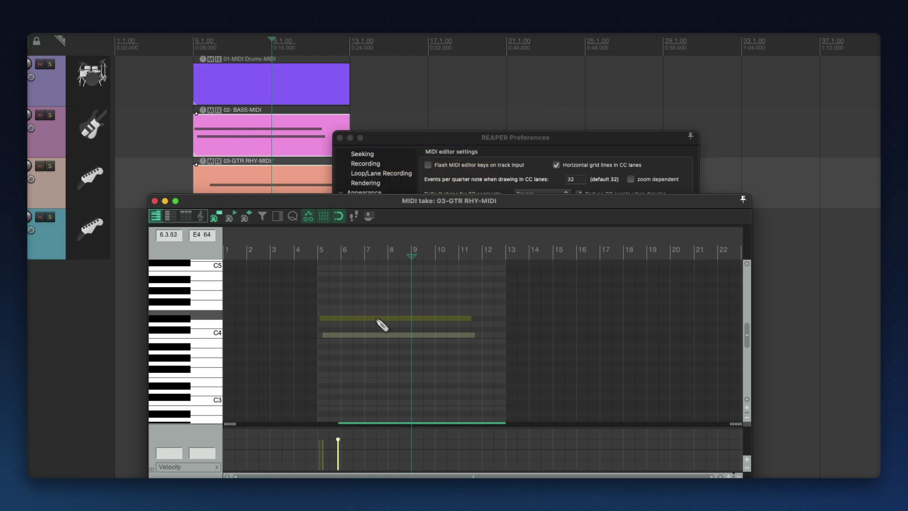
Apply an opacity of 3 and then 1 for notes in secondary media items
{"action": "left_click_drag", "start_coordinate": [495, 138], "coordinate": [526, 127]}
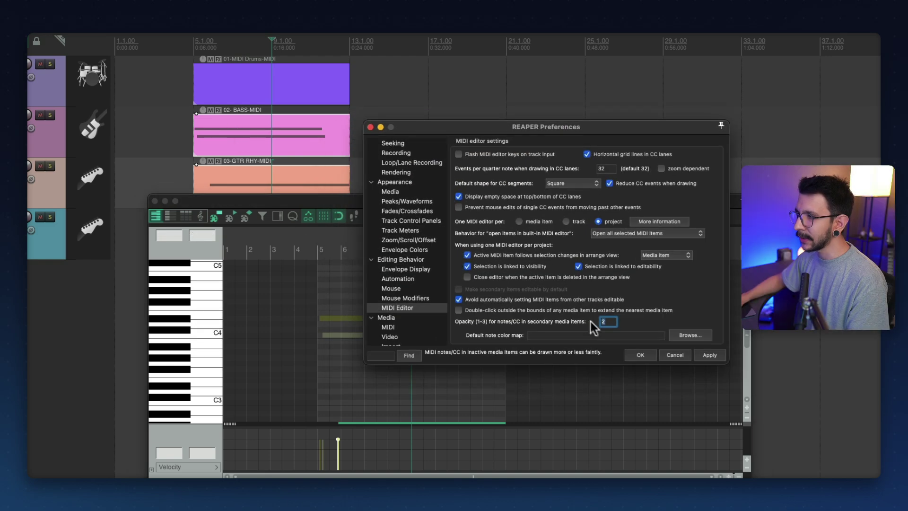
{"action": "left_click", "coordinate": [708, 355]}
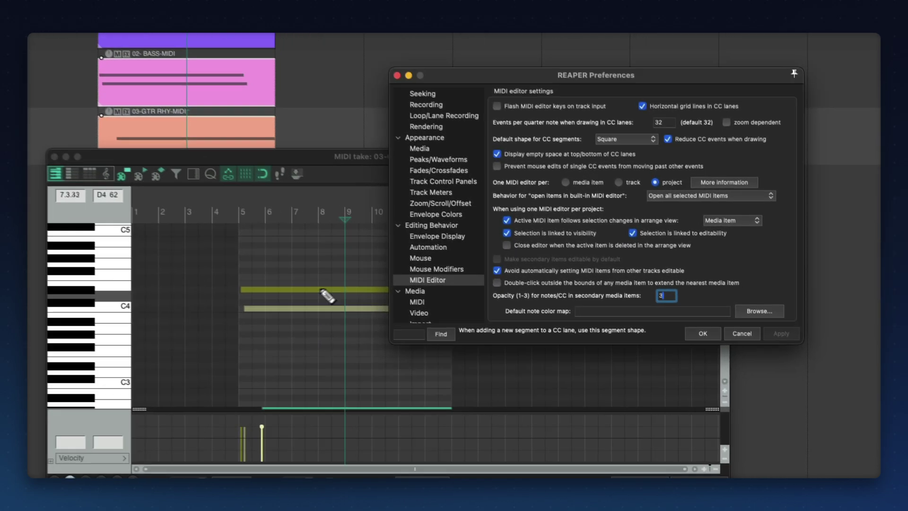
{"action": "double_click", "coordinate": [664, 296]}
{"action": "type", "text": "1"}
{"action": "left_click", "coordinate": [790, 335]}
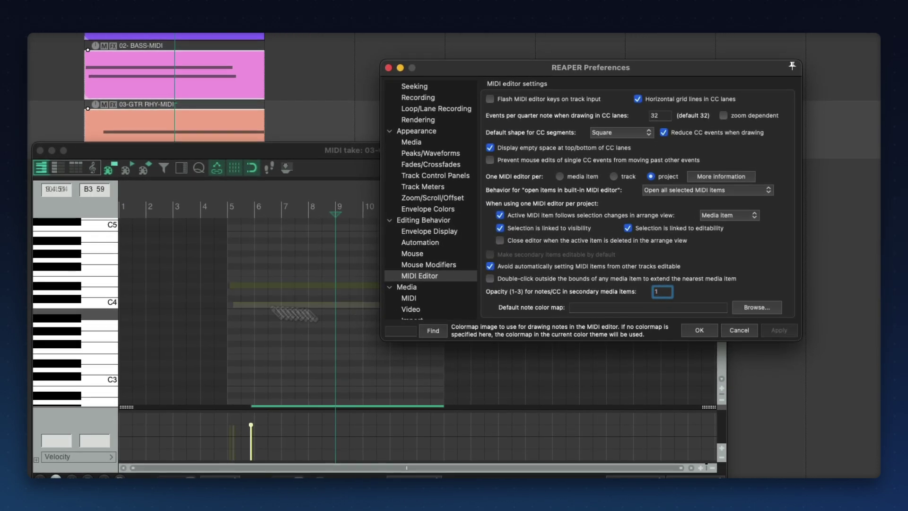
Set the opacity for notes in secondary media items to 2 and accept the preferences
{"action": "type", "text": "2"}
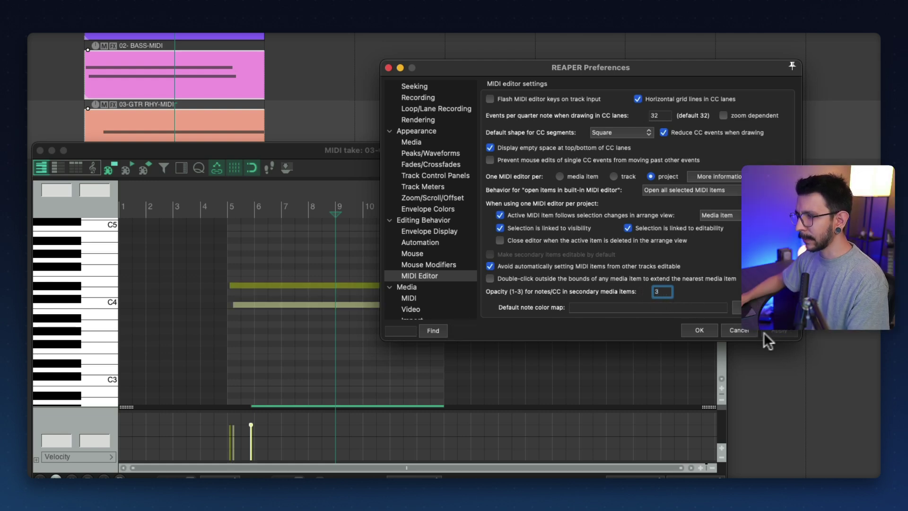
{"action": "left_click", "coordinate": [773, 333]}
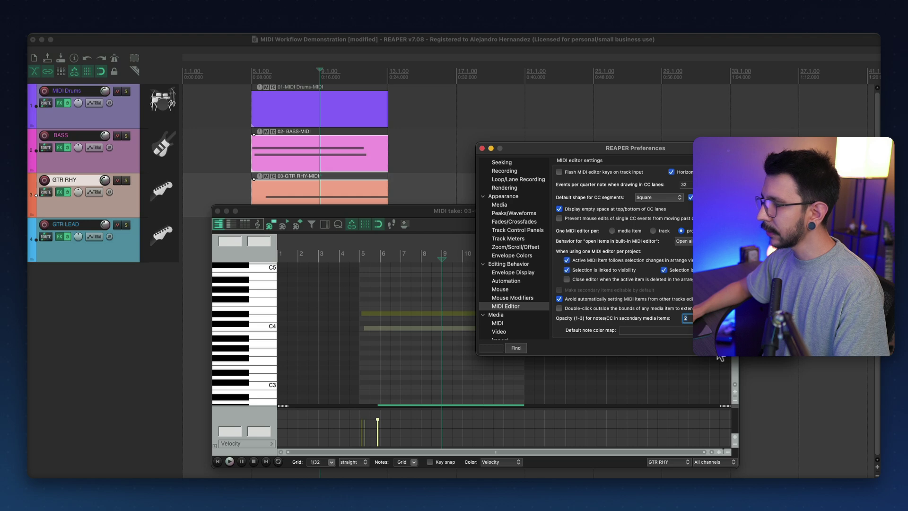
{"action": "left_click", "coordinate": [698, 330]}
Compare the active GTR RHY note with the secondary BASS notes, and reopen the preferences
{"action": "scroll", "coordinate": [421, 265], "scroll_direction": "down", "scroll_amount": 3}
{"action": "scroll", "coordinate": [386, 293], "scroll_direction": "down", "scroll_amount": 2}
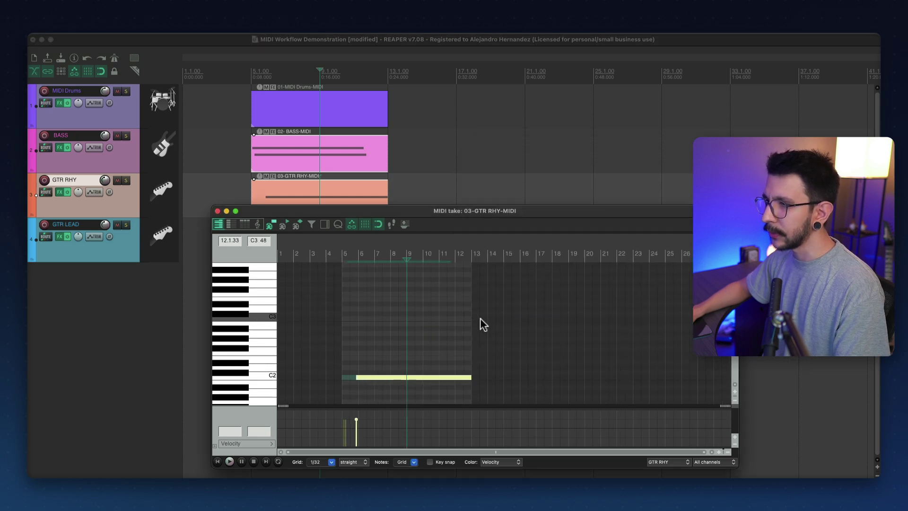
{"action": "scroll", "coordinate": [462, 340], "scroll_direction": "up", "scroll_amount": 1}
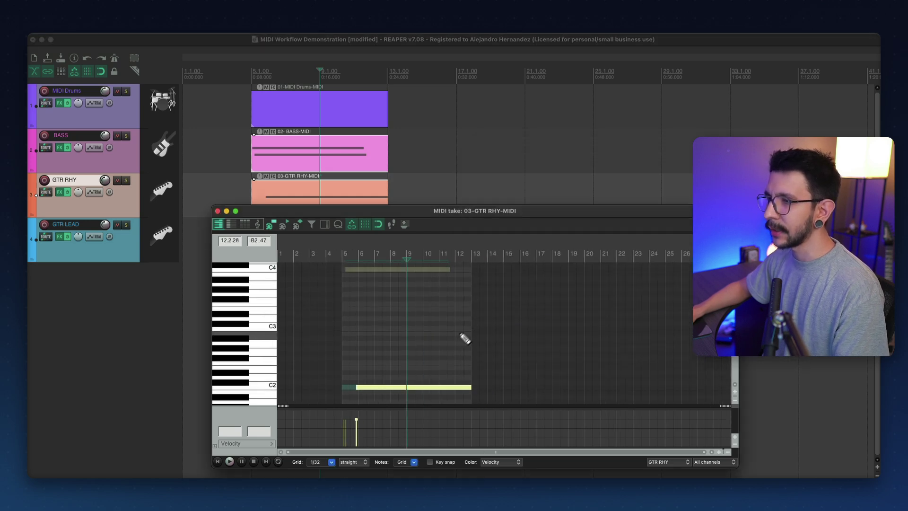
{"action": "key", "text": "super+comma"}
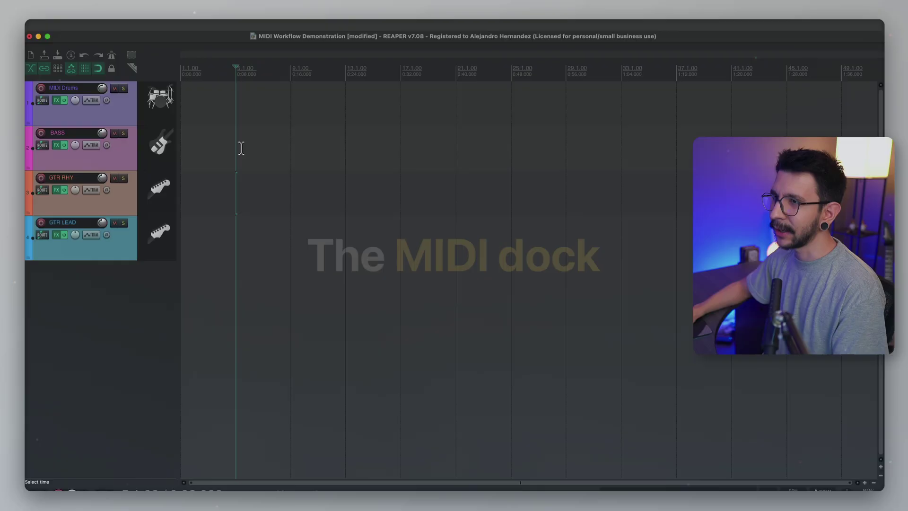
Draw a MIDI item on the BASS track from 5.1.00 to 21.1.00 and open it in the MIDI editor
{"action": "left_click_drag", "start_coordinate": [235, 152], "coordinate": [454, 154]}
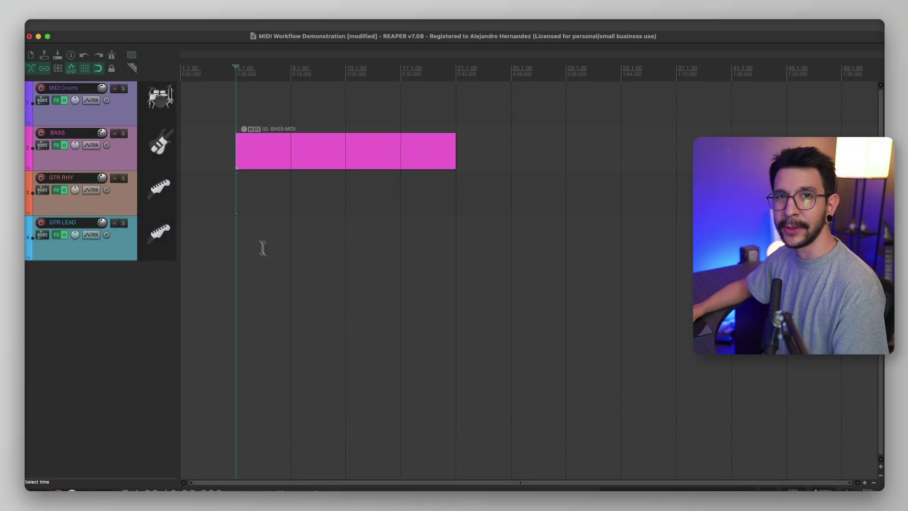
{"action": "left_click", "coordinate": [259, 151]}
{"action": "double_click", "coordinate": [259, 149]}
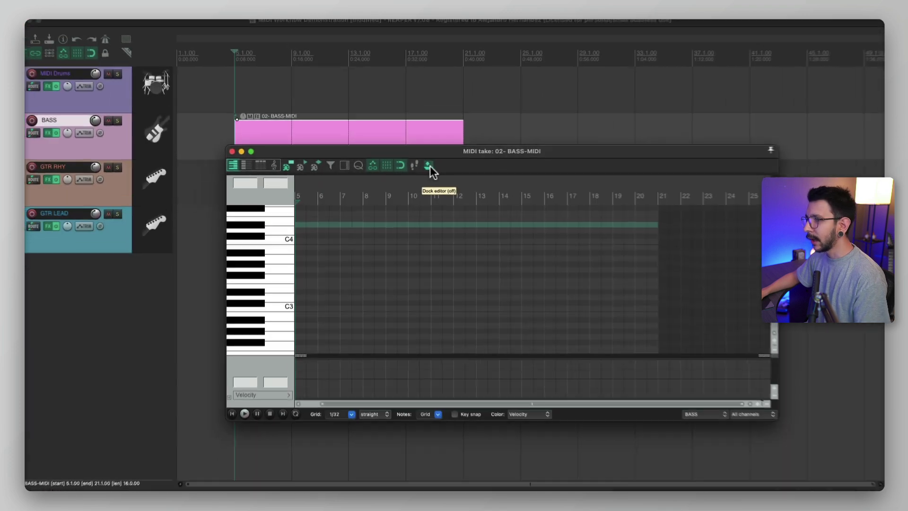
Dock the MIDI editor below the arrange view and make the docked area taller
{"action": "left_click", "coordinate": [499, 166]}
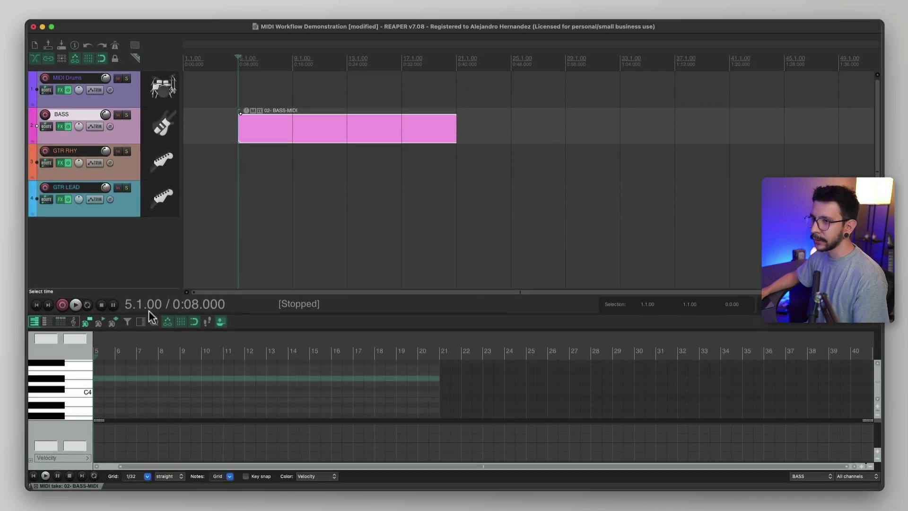
{"action": "left_click_drag", "start_coordinate": [149, 313], "coordinate": [161, 270]}
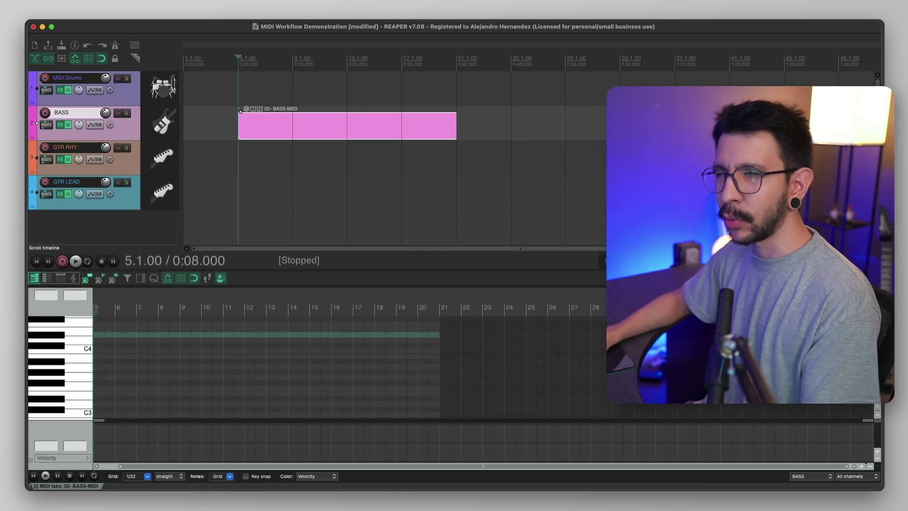
Save the current window layout as windows screenset 1 with the name Midi editor
{"action": "left_click", "coordinate": [111, 1]}
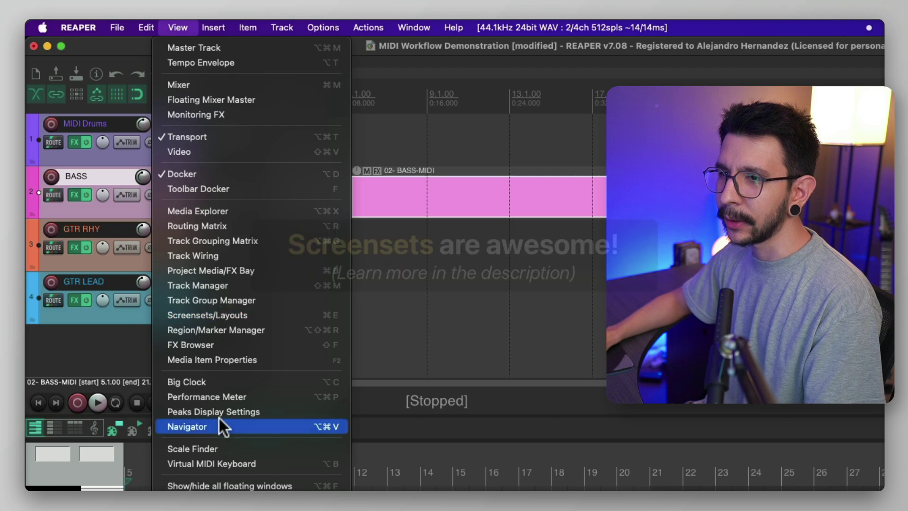
{"action": "left_click", "coordinate": [237, 314]}
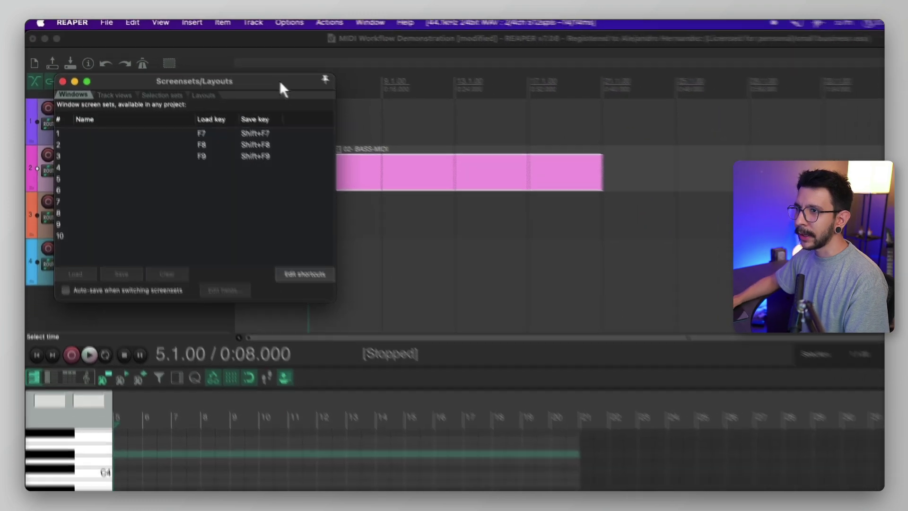
{"action": "left_click_drag", "start_coordinate": [280, 81], "coordinate": [521, 191]}
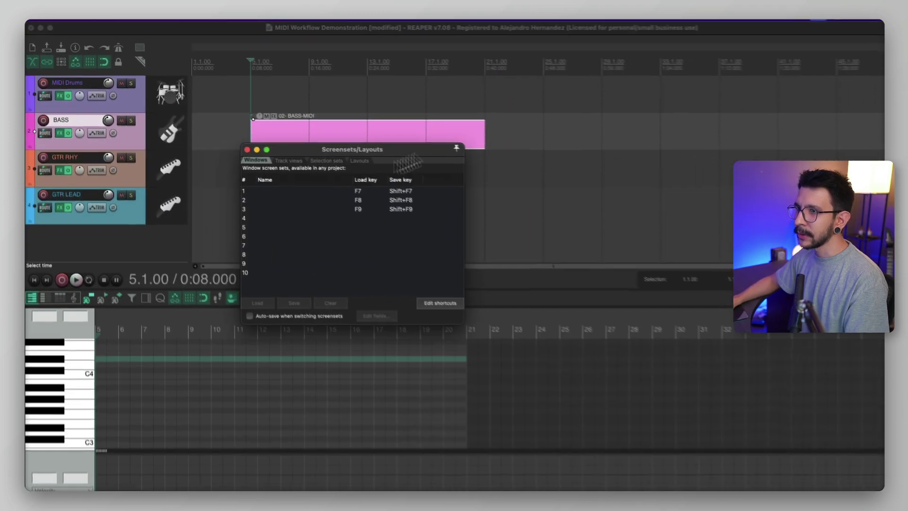
{"action": "left_click", "coordinate": [371, 243]}
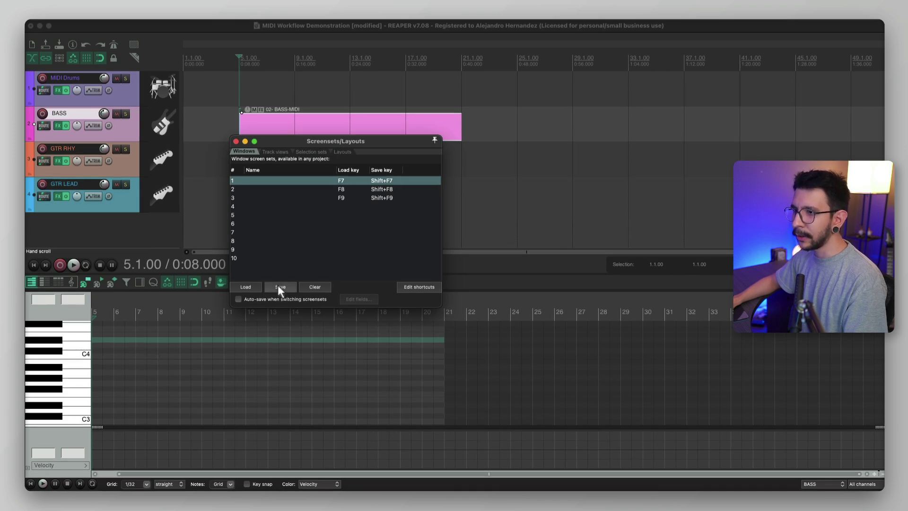
{"action": "left_click", "coordinate": [282, 287]}
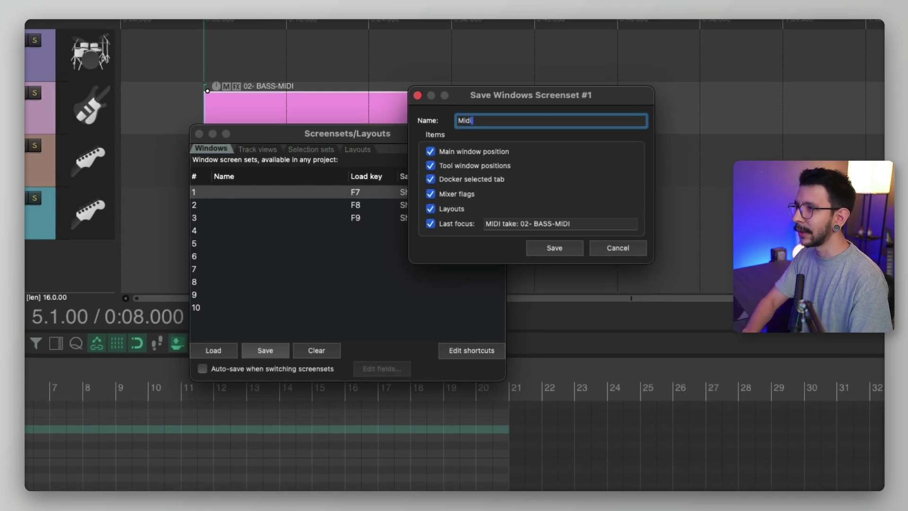
{"action": "key", "text": "Return"}
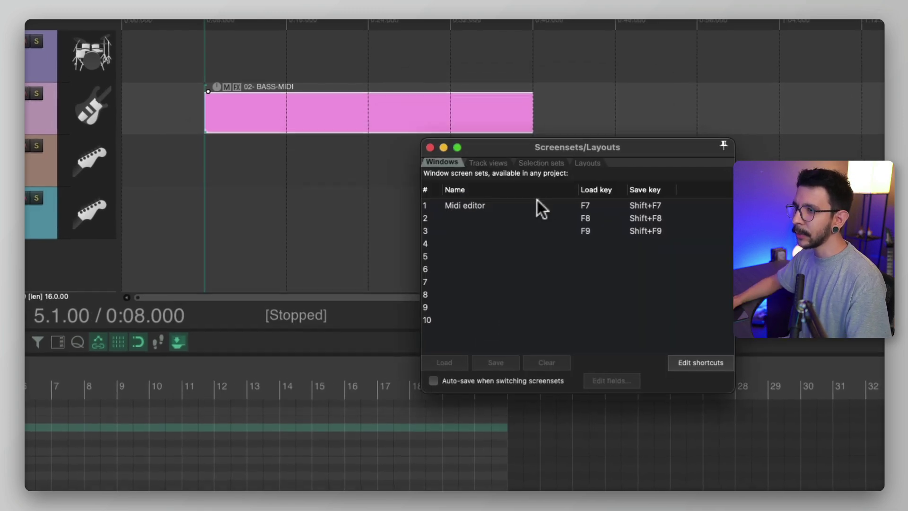
Disturb the layout by enlarging the docked MIDI editor and moving its docker above the arrange view
{"action": "left_click", "coordinate": [537, 205]}
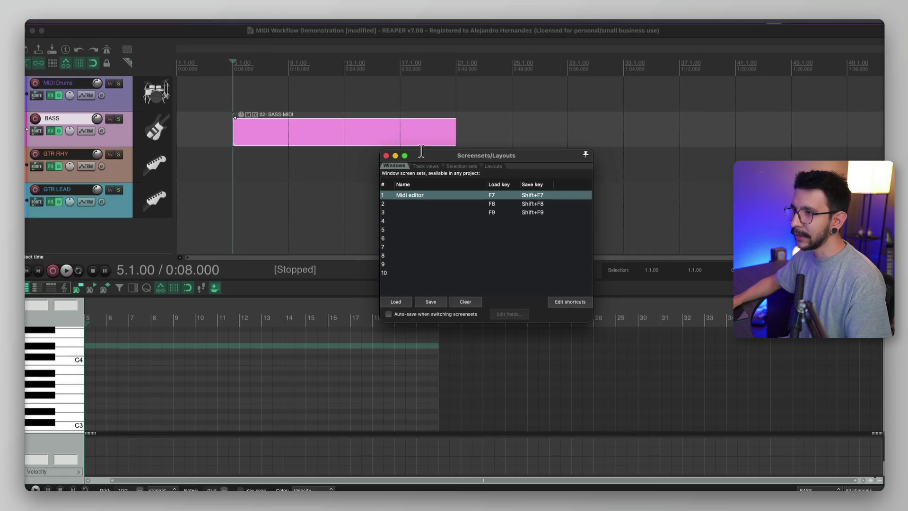
{"action": "left_click_drag", "start_coordinate": [421, 151], "coordinate": [447, 147]}
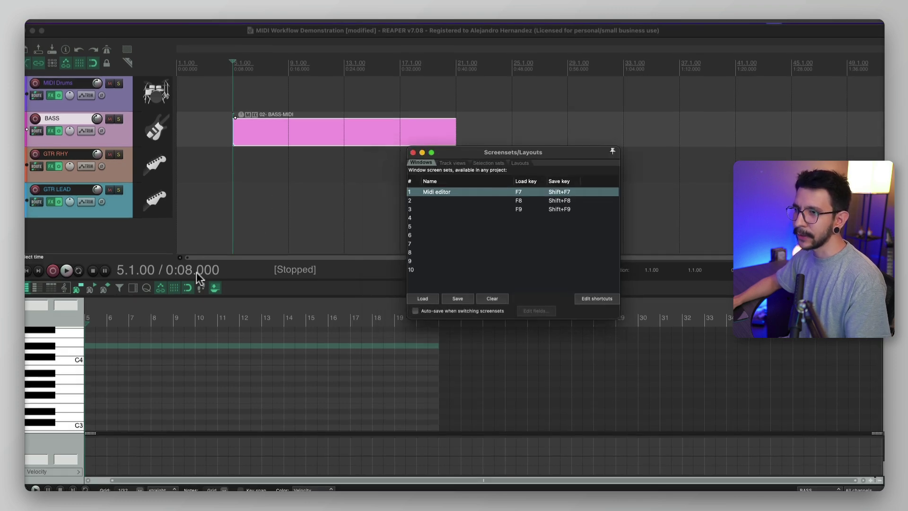
{"action": "left_click_drag", "start_coordinate": [193, 279], "coordinate": [204, 115]}
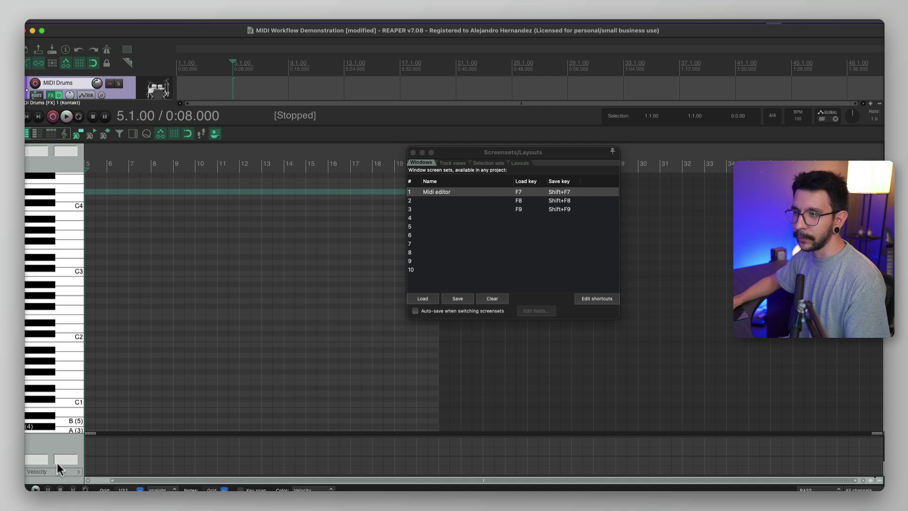
{"action": "left_click_drag", "start_coordinate": [60, 490], "coordinate": [167, 55]}
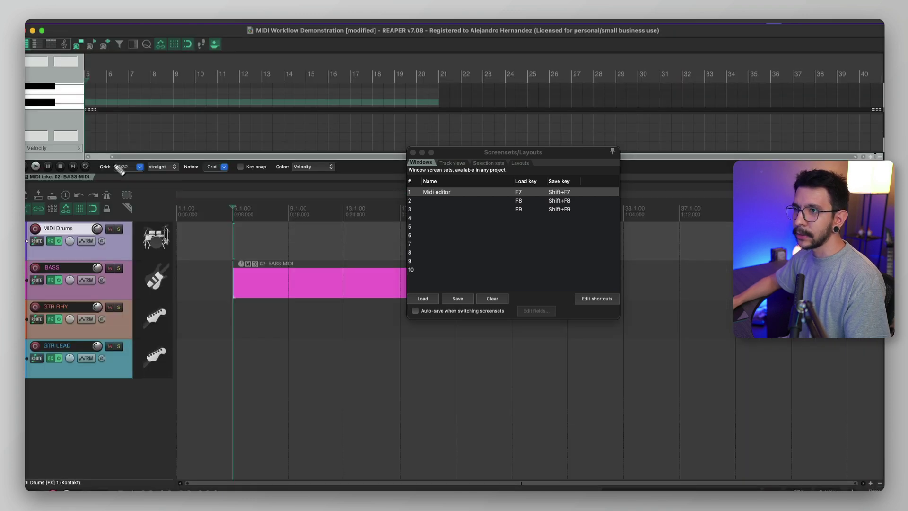
Load the Midi editor windows screenset to restore the layout, and close the Screensets/Layouts window
{"action": "left_click_drag", "start_coordinate": [466, 154], "coordinate": [487, 157]}
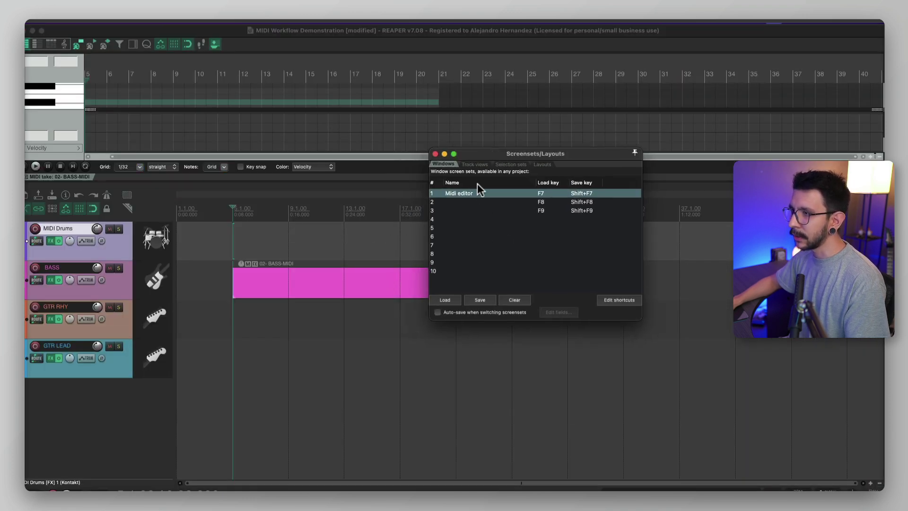
{"action": "left_click", "coordinate": [452, 299]}
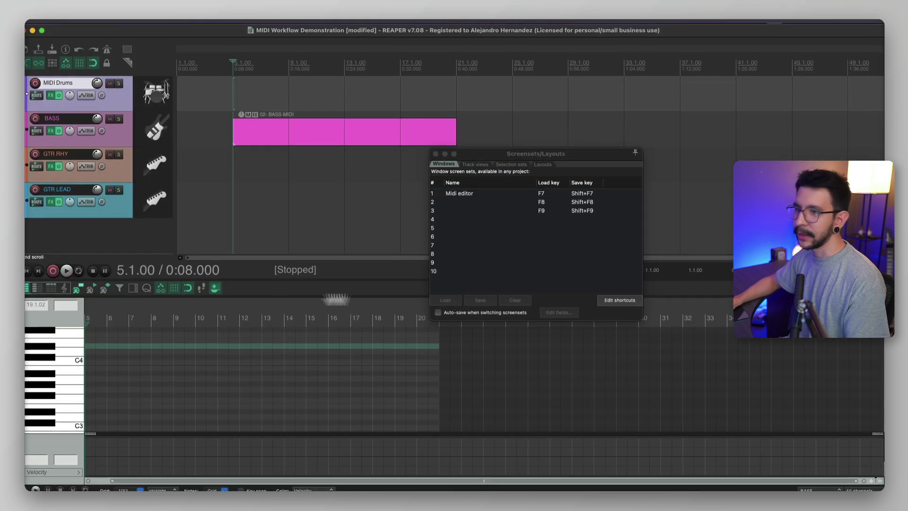
{"action": "left_click", "coordinate": [439, 153]}
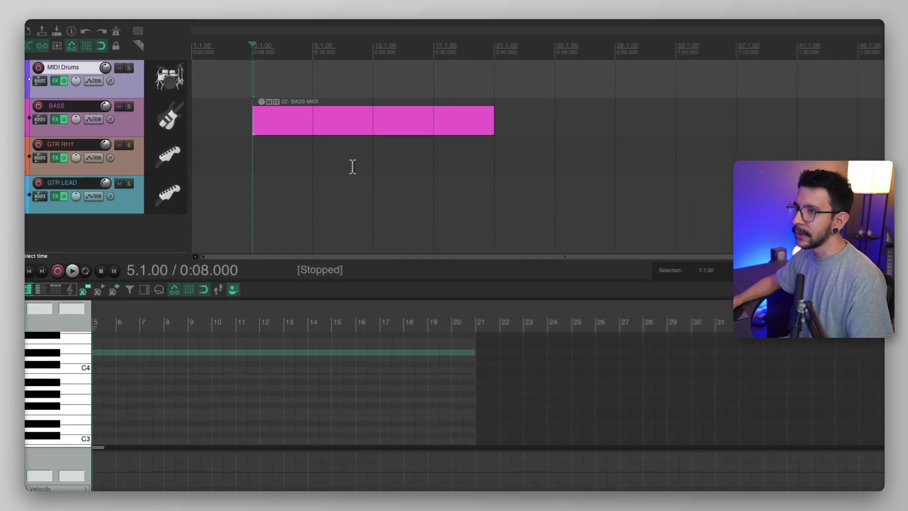
Draw MIDI items on the GTR RHY, GTR LEAD and MIDI Drums tracks from 5.1.00 to 21.1.00, matching the BASS item
{"action": "left_click", "coordinate": [336, 173]}
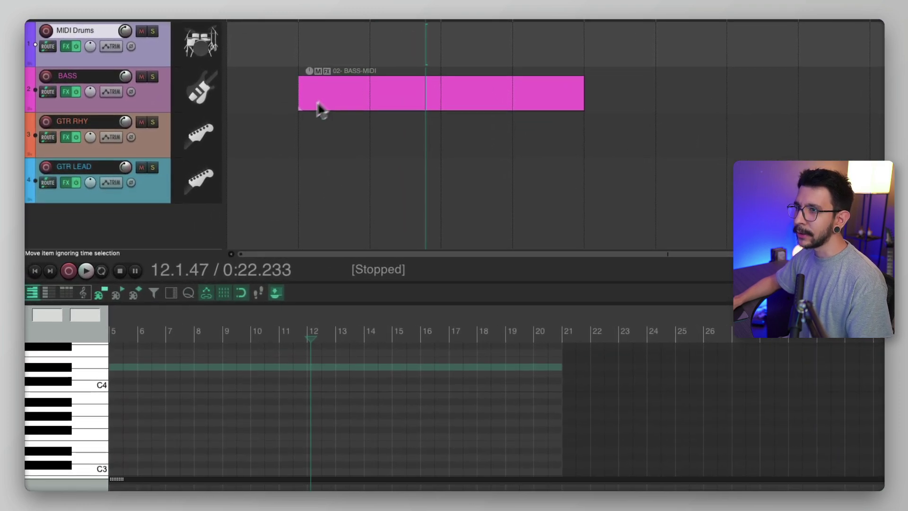
{"action": "left_click", "coordinate": [409, 92]}
{"action": "mouse_move", "coordinate": [311, 140]}
{"action": "left_mouse_down"}
{"action": "mouse_move", "coordinate": [567, 134]}
{"action": "mouse_move", "coordinate": [523, 145]}
{"action": "left_mouse_up"}
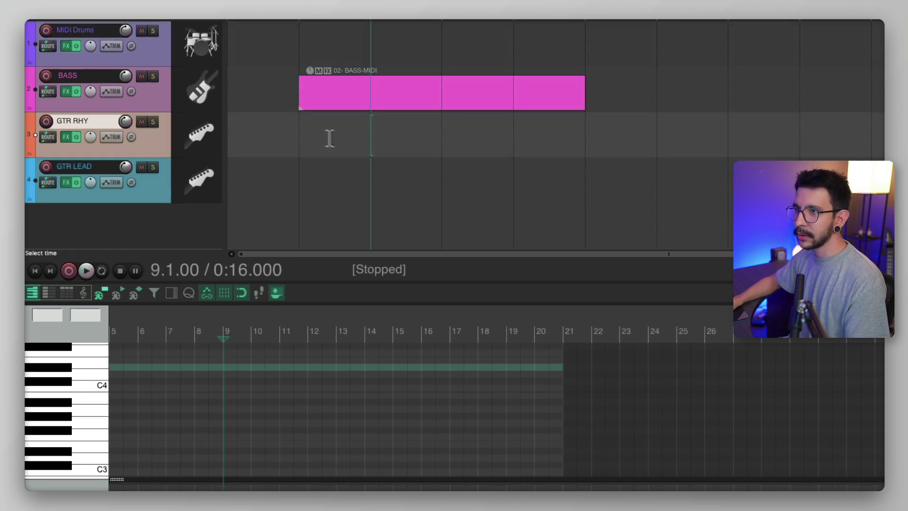
{"action": "mouse_move", "coordinate": [328, 140]}
{"action": "left_mouse_down"}
{"action": "mouse_move", "coordinate": [599, 138]}
{"action": "mouse_move", "coordinate": [588, 139]}
{"action": "left_mouse_up"}
{"action": "left_click_drag", "start_coordinate": [314, 192], "coordinate": [588, 175]}
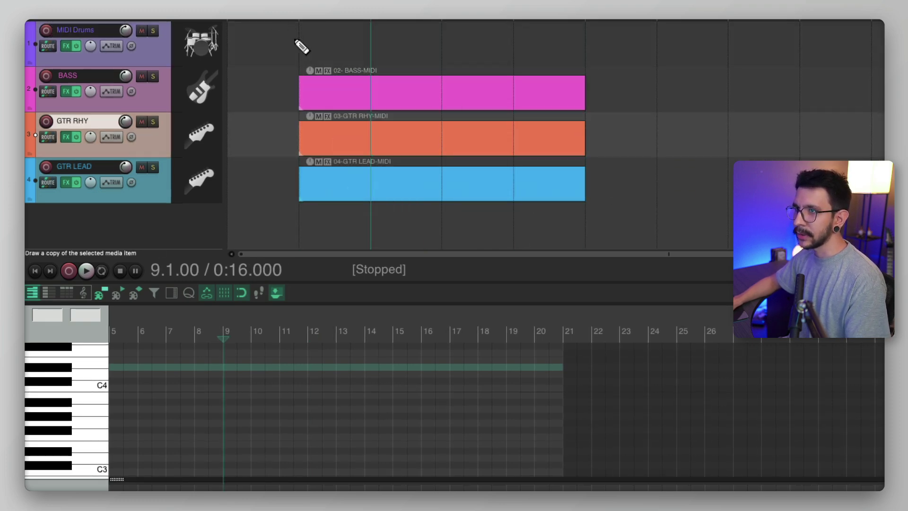
{"action": "left_click_drag", "start_coordinate": [295, 42], "coordinate": [517, 49]}
Select the MIDI Drums, BASS and GTR RHY items one after another to switch the item shown in the editor
{"action": "mouse_move", "coordinate": [395, 39]}
{"action": "left_mouse_down"}
{"action": "mouse_move", "coordinate": [502, 45]}
{"action": "mouse_move", "coordinate": [433, 49]}
{"action": "left_mouse_up"}
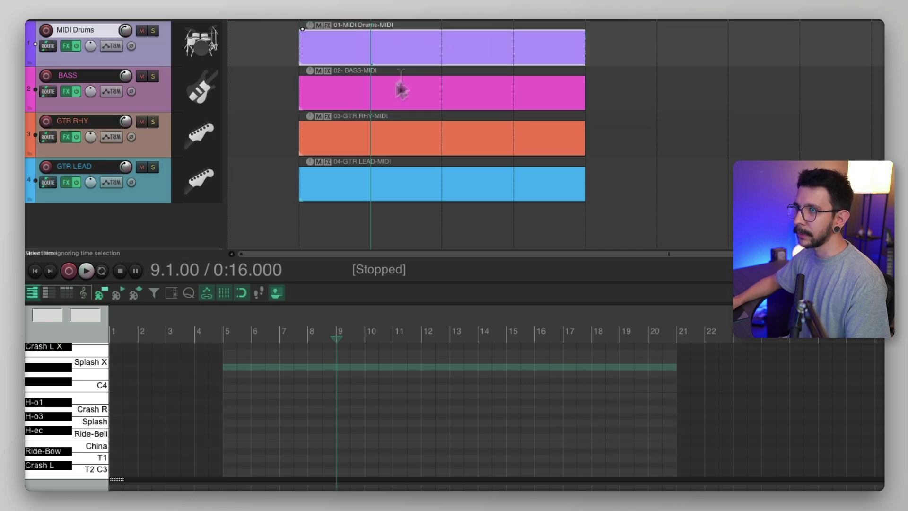
{"action": "left_click", "coordinate": [358, 93]}
{"action": "left_click", "coordinate": [356, 133]}
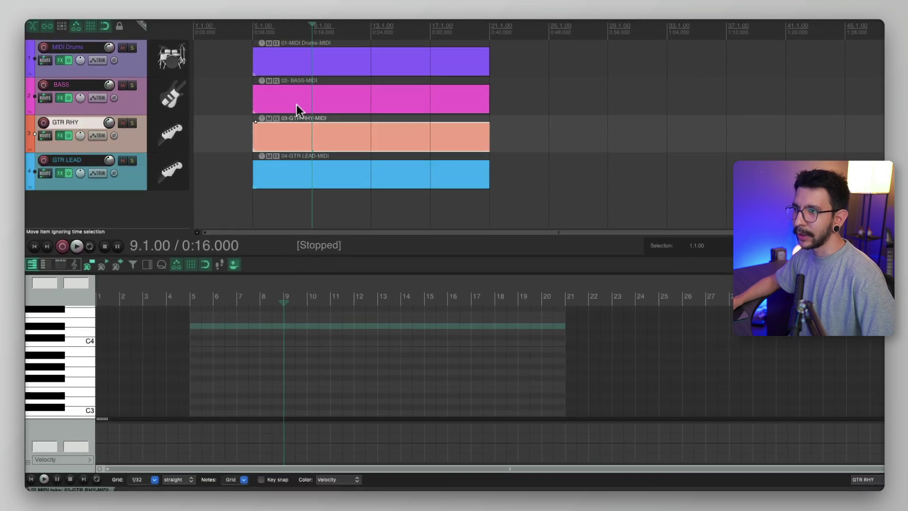
Draw one long note in each of the BASS, GTR RHY and GTR LEAD items
{"action": "left_click", "coordinate": [296, 105]}
{"action": "left_click_drag", "start_coordinate": [194, 340], "coordinate": [535, 355]}
{"action": "left_click", "coordinate": [378, 140]}
{"action": "mouse_move", "coordinate": [201, 384]}
{"action": "left_mouse_down"}
{"action": "mouse_move", "coordinate": [297, 391]}
{"action": "mouse_move", "coordinate": [472, 381]}
{"action": "left_mouse_up"}
{"action": "left_click", "coordinate": [326, 175]}
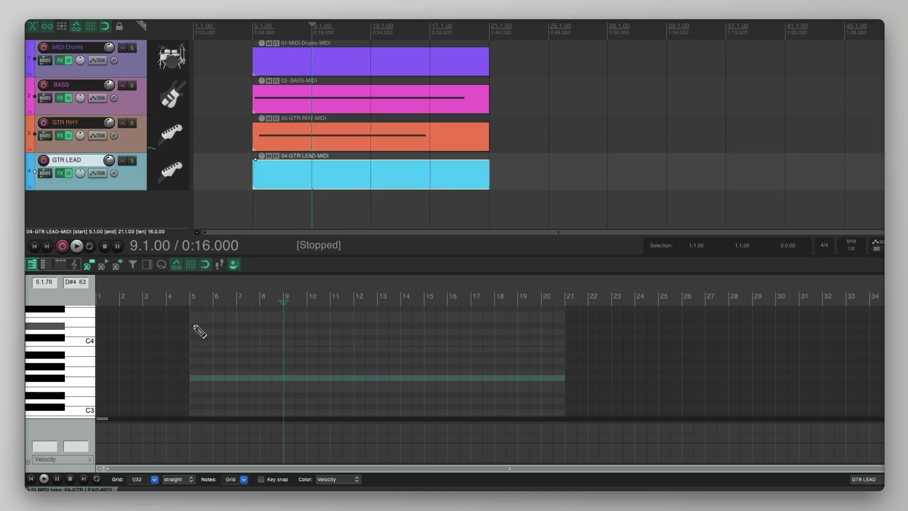
{"action": "left_click_drag", "start_coordinate": [196, 327], "coordinate": [412, 321]}
Draw four short drum notes at different pitches in the MIDI Drums item
{"action": "left_click", "coordinate": [307, 71]}
{"action": "left_click", "coordinate": [211, 361]}
{"action": "left_click", "coordinate": [264, 378]}
{"action": "left_click", "coordinate": [306, 366]}
{"action": "left_click", "coordinate": [381, 360]}
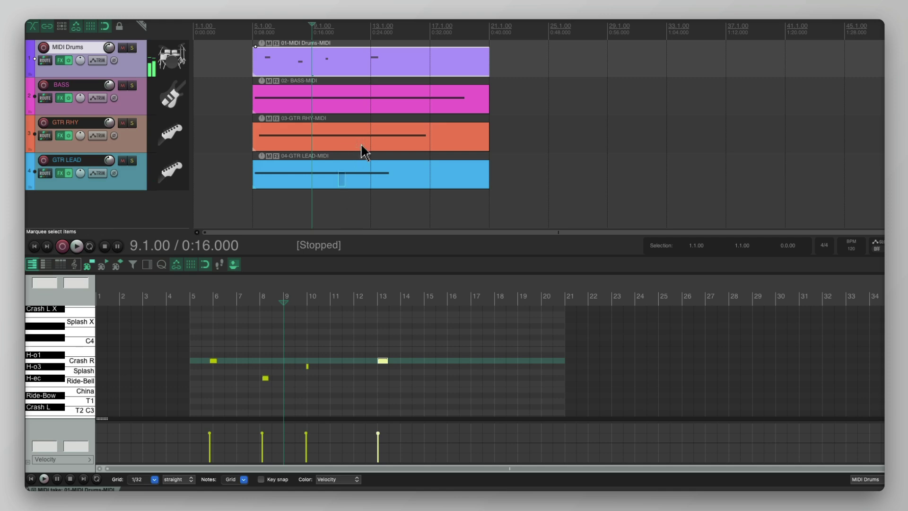
Switch the editor between the tracks' items by selecting them, then add the MIDI Drums item to the GTR LEAD selection
{"action": "left_click_drag", "start_coordinate": [362, 144], "coordinate": [365, 124]}
{"action": "left_click", "coordinate": [366, 105]}
{"action": "left_click", "coordinate": [320, 69]}
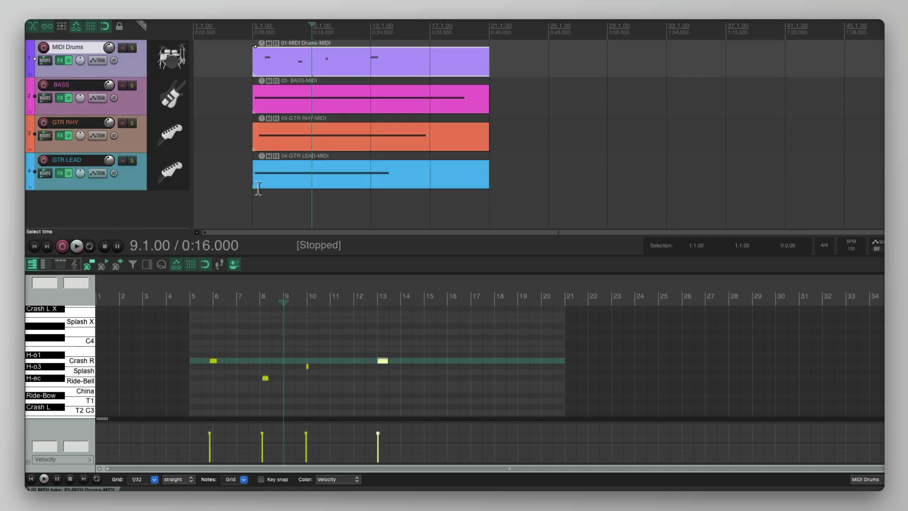
{"action": "left_click_drag", "start_coordinate": [295, 178], "coordinate": [301, 165]}
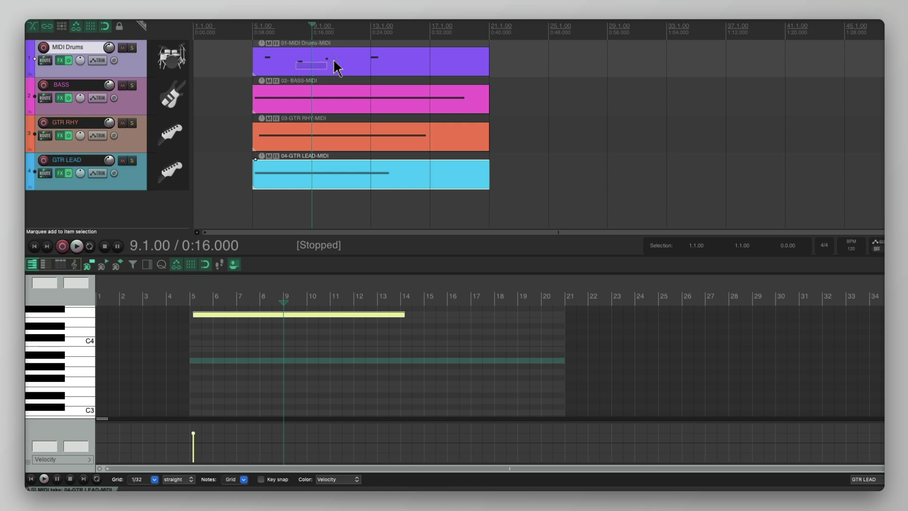
{"action": "left_click_drag", "start_coordinate": [339, 67], "coordinate": [339, 67]}
{"action": "left_click", "coordinate": [266, 186]}
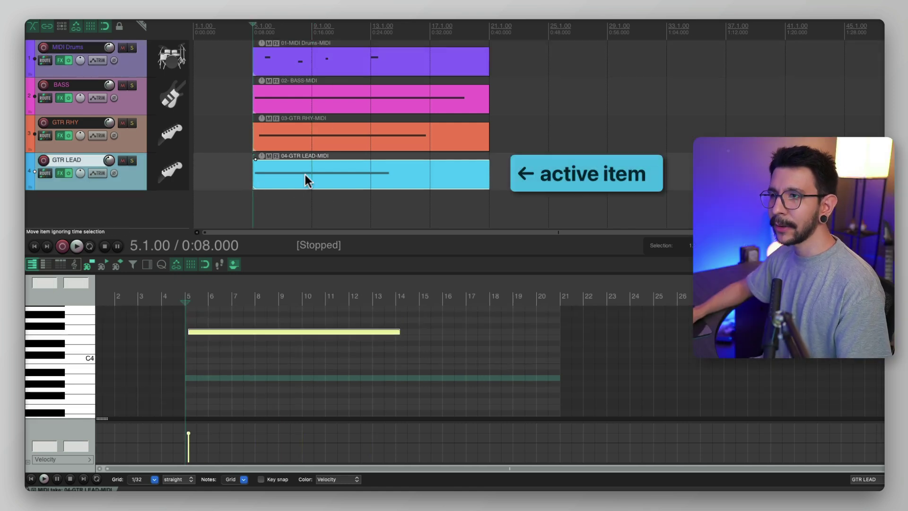
{"action": "left_click", "coordinate": [300, 60], "text": "shift"}
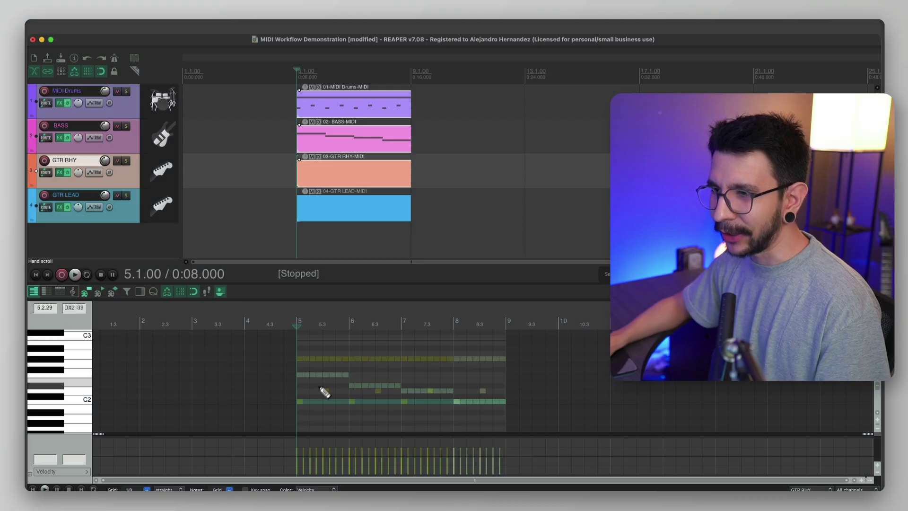
Draw a short C2 note at the start of bar 5 in the GTR RHY item and remove it
{"action": "left_click_drag", "start_coordinate": [299, 402], "coordinate": [306, 403]}
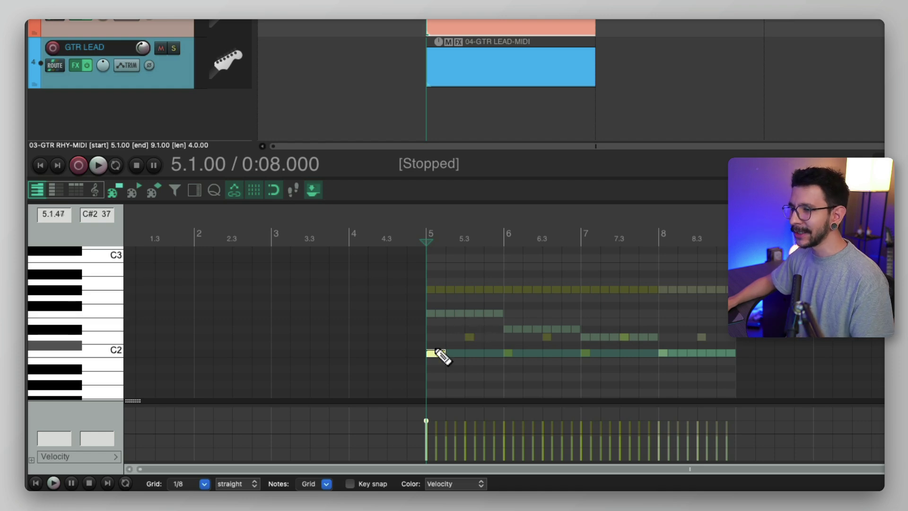
{"action": "left_click", "coordinate": [440, 364]}
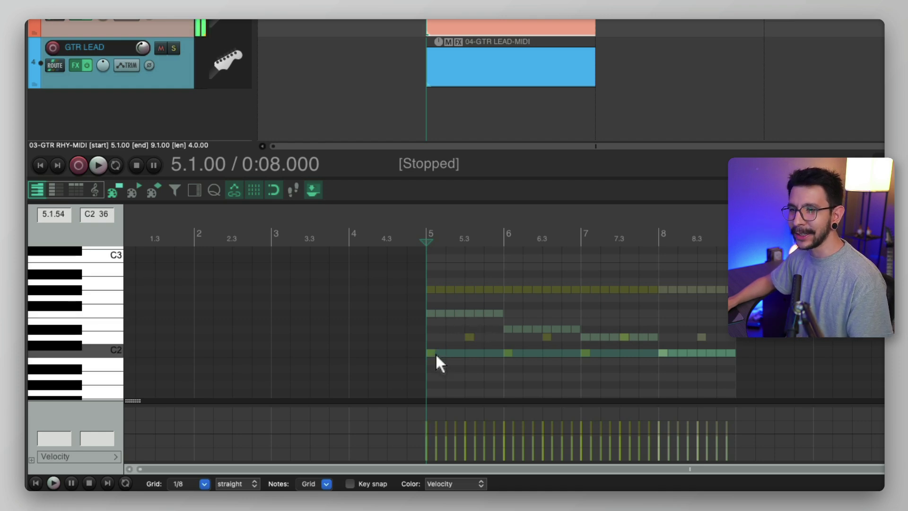
Set CC events in multiple media items to Draw and edit on all tracks in the MIDI editor options
{"action": "right_click", "coordinate": [103, 234]}
{"action": "mouse_move", "coordinate": [143, 242]}
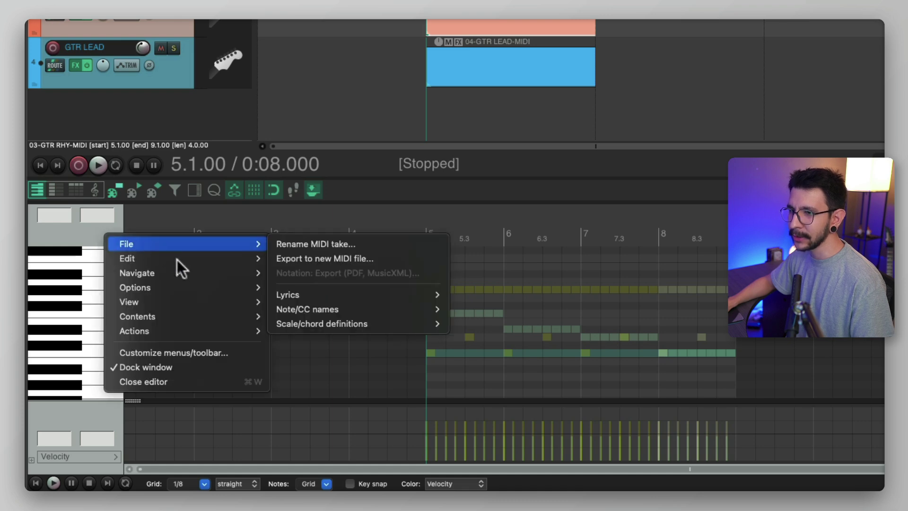
{"action": "mouse_move", "coordinate": [171, 288]}
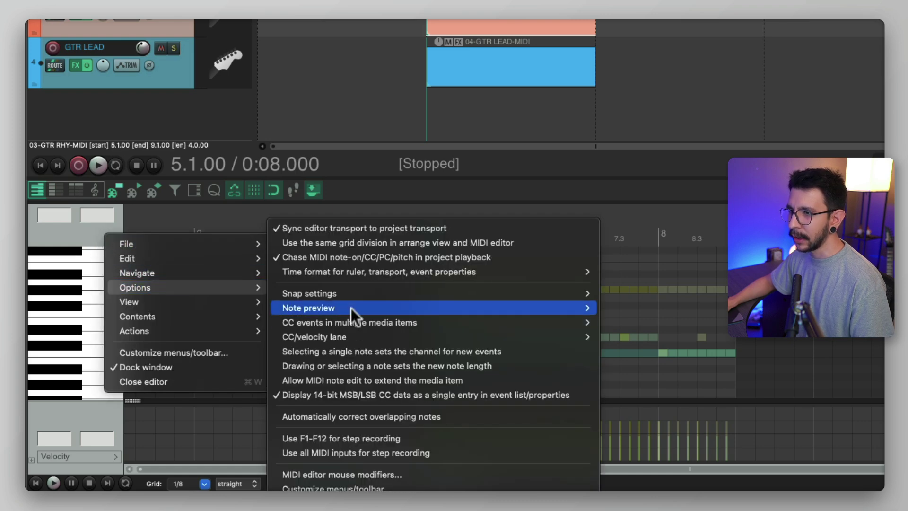
{"action": "mouse_move", "coordinate": [353, 326]}
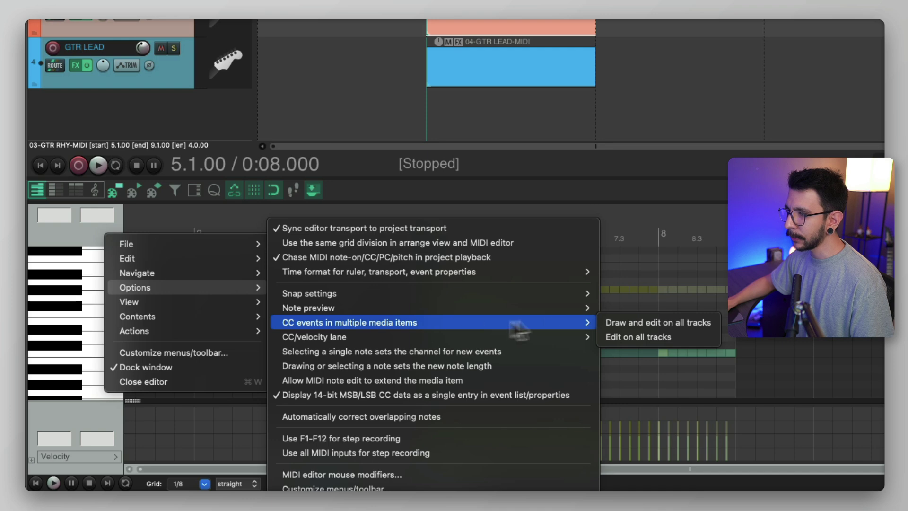
{"action": "left_click", "coordinate": [628, 322]}
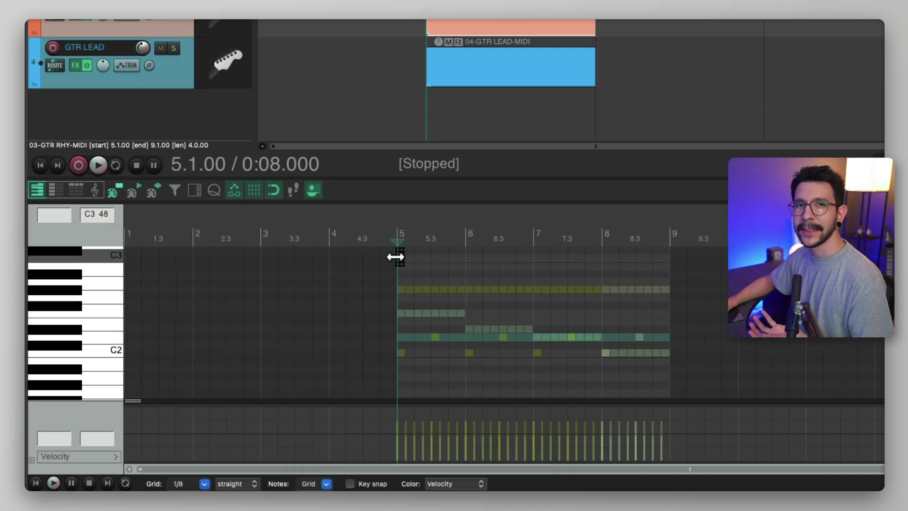
Add the action "Options: Avoid automatically setting MIDI items from other tracks editable" to the MIDI piano roll toolbar
{"action": "right_click", "coordinate": [373, 191]}
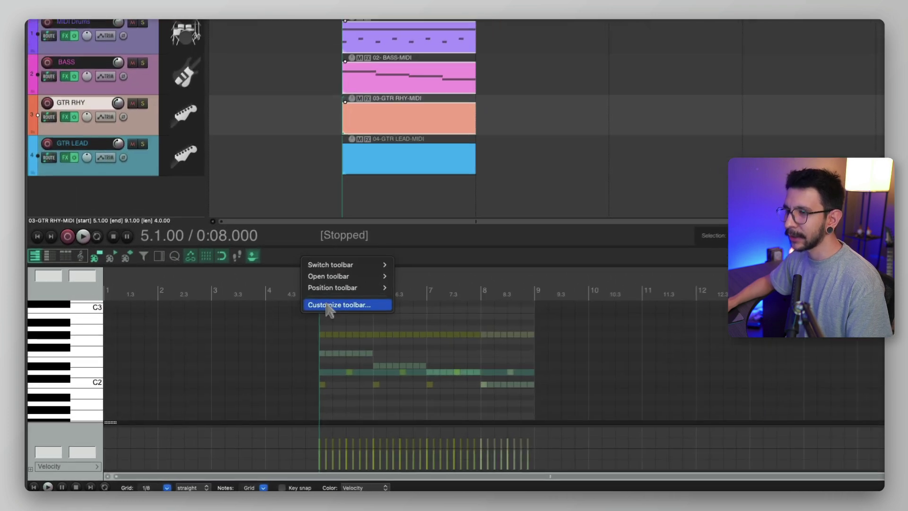
{"action": "left_click", "coordinate": [405, 254]}
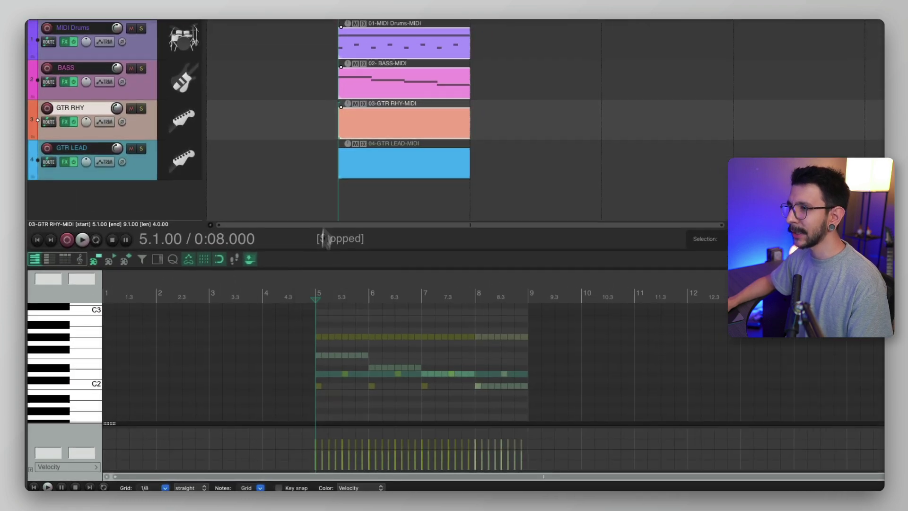
{"action": "left_click", "coordinate": [75, 260]}
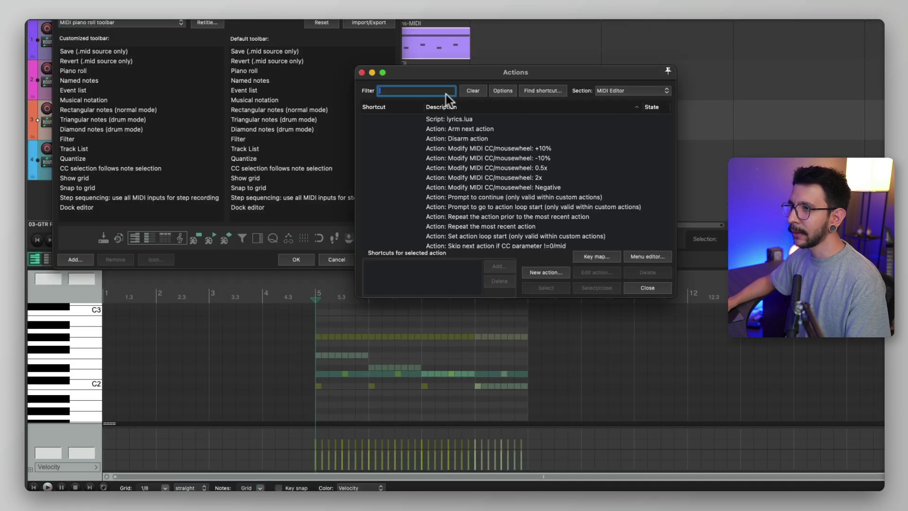
{"action": "type", "text": "Avoid automatically setting MIDI items from other tracks editable"}
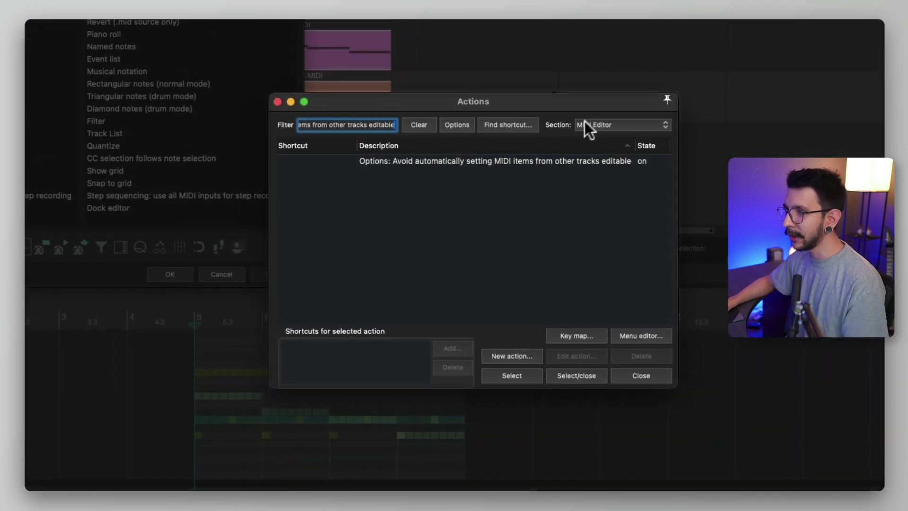
{"action": "left_click", "coordinate": [399, 163]}
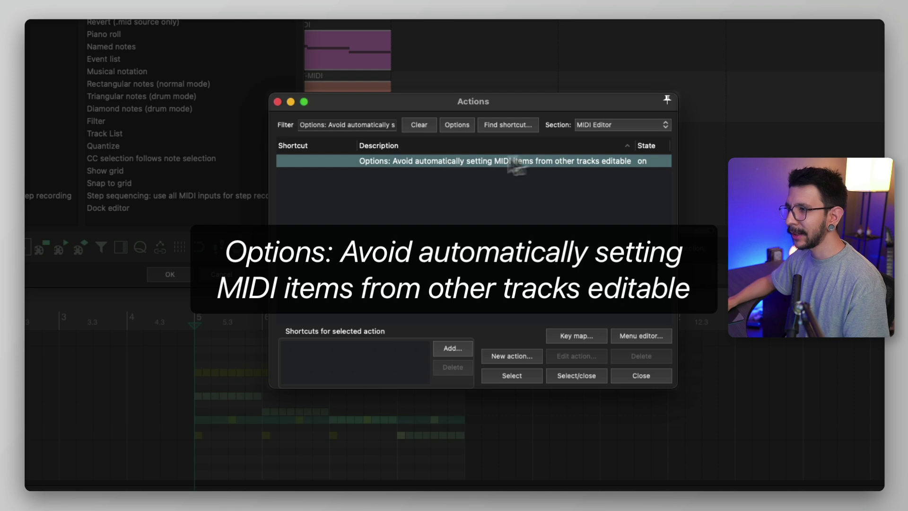
{"action": "left_click", "coordinate": [510, 376]}
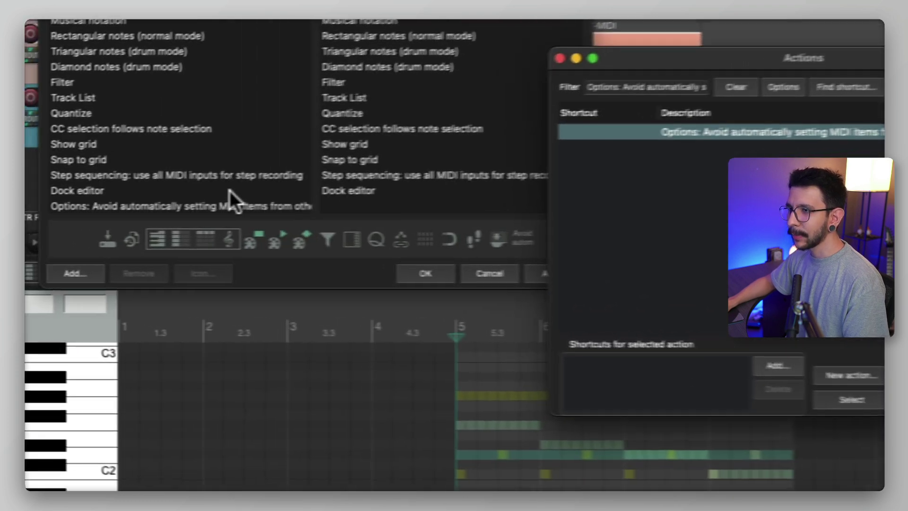
Give the new toolbar action the double-width text icon SINGLE TRACK EDIT and close the toolbar customization
{"action": "left_click", "coordinate": [295, 205]}
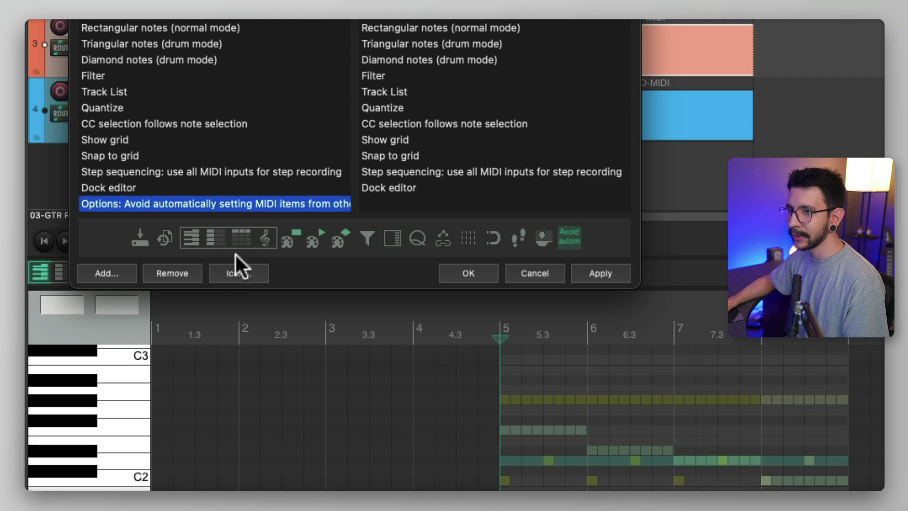
{"action": "left_click", "coordinate": [239, 272]}
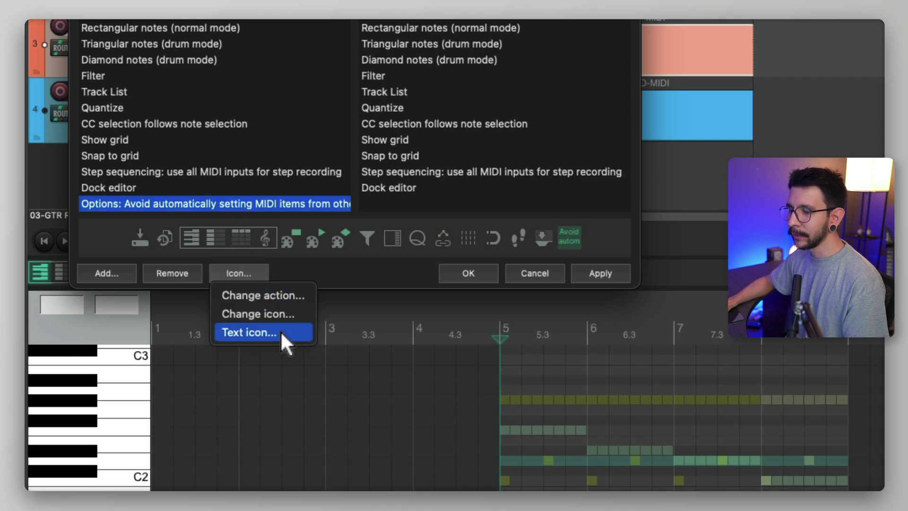
{"action": "left_click", "coordinate": [277, 332]}
{"action": "type", "text": "S"}
{"action": "type", "text": "INGLE TRA"}
{"action": "type", "text": "CK EDIT"}
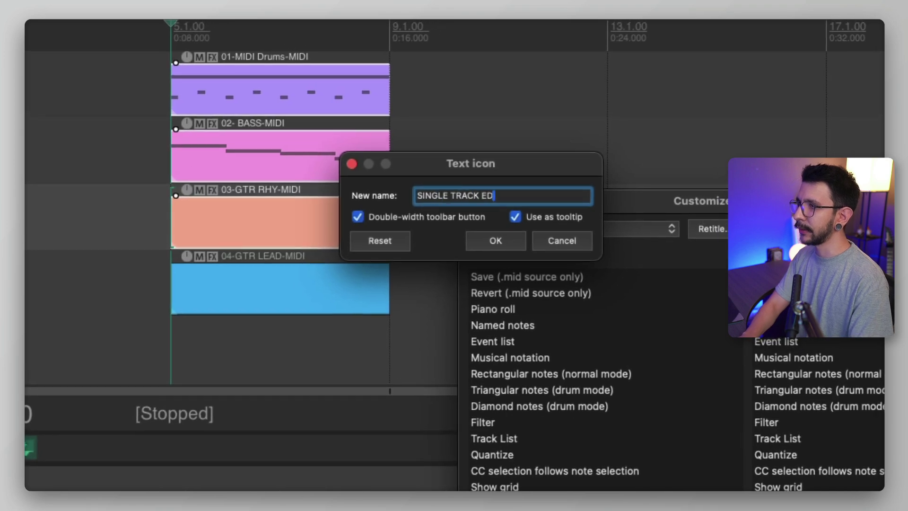
{"action": "key", "text": "Return"}
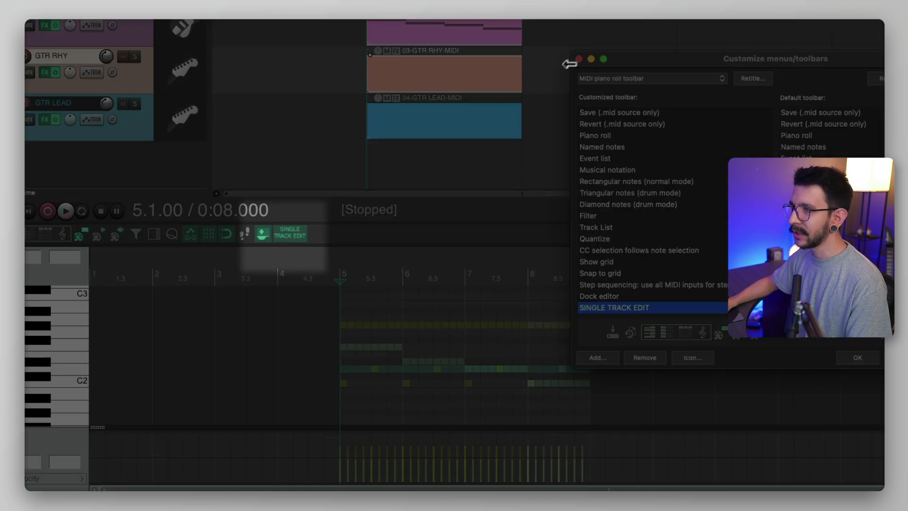
{"action": "left_click", "coordinate": [578, 59]}
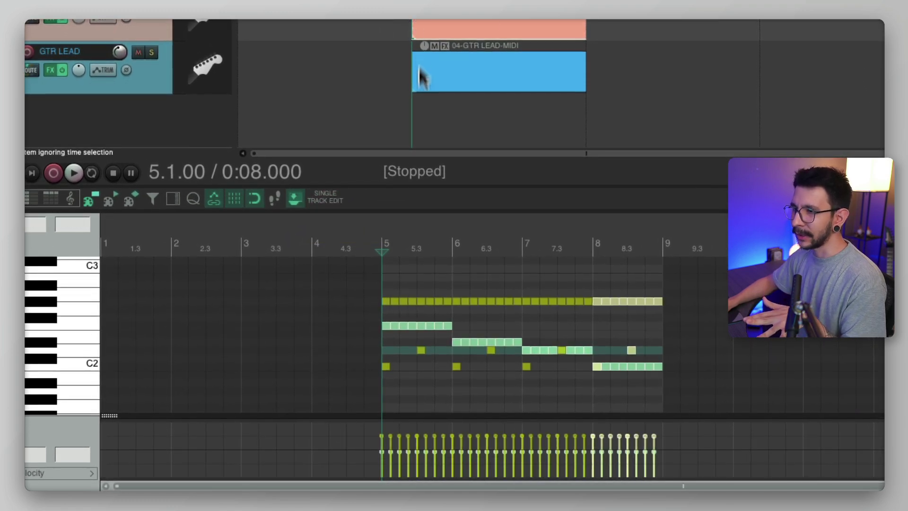
Clear the note selection and select individual notes belonging to the drum and bass items in the piano roll
{"action": "left_click", "coordinate": [392, 386]}
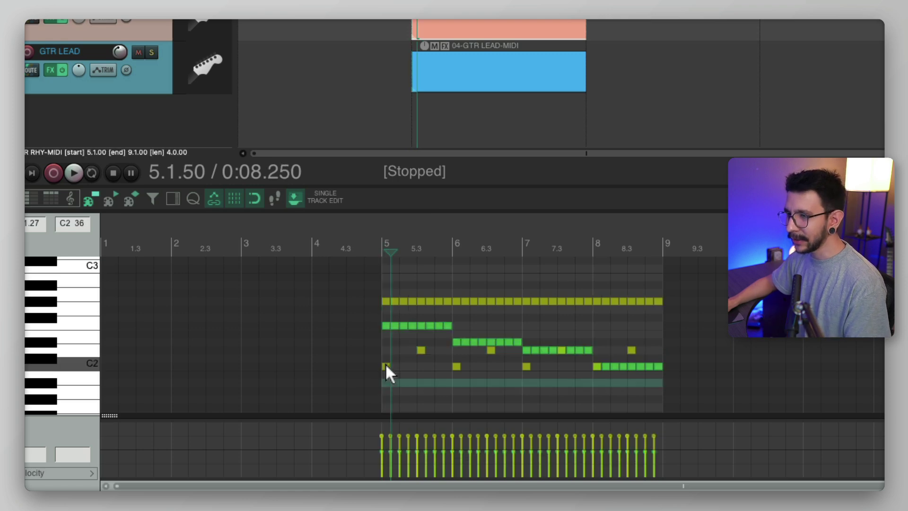
{"action": "left_click", "coordinate": [386, 365]}
{"action": "left_click", "coordinate": [420, 349]}
{"action": "left_click", "coordinate": [456, 366]}
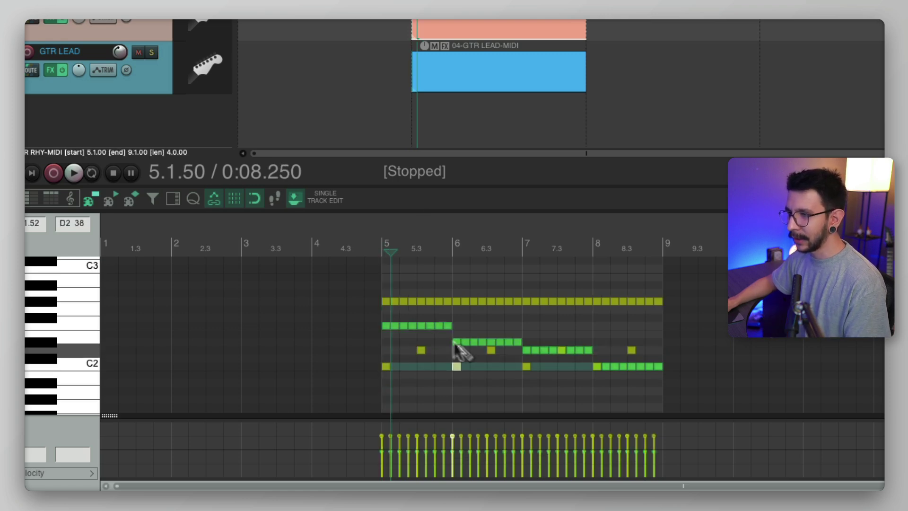
{"action": "left_click", "coordinate": [403, 325]}
{"action": "left_click", "coordinate": [411, 326]}
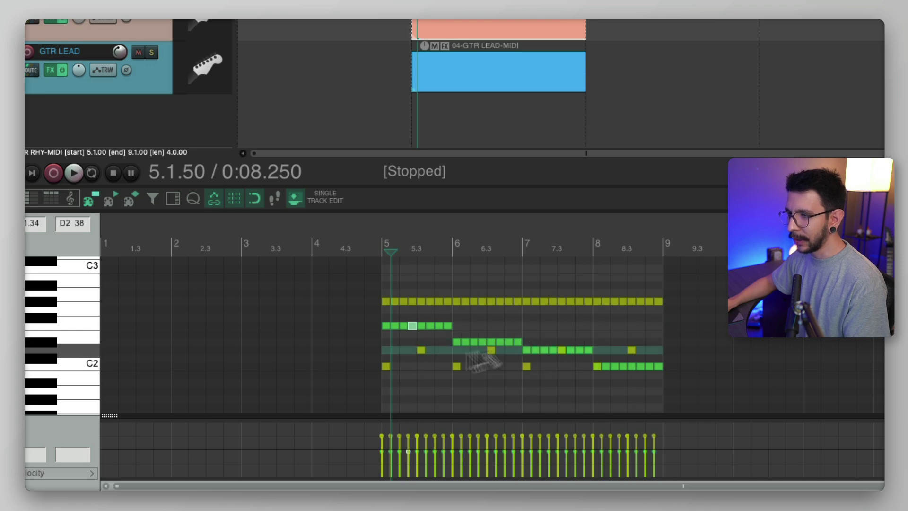
Draw a B2 note about one bar long at bar 5 in the GTR RHY item and delete it
{"action": "mouse_move", "coordinate": [385, 395]}
{"action": "left_mouse_down"}
{"action": "mouse_move", "coordinate": [462, 385]}
{"action": "mouse_move", "coordinate": [450, 290]}
{"action": "mouse_move", "coordinate": [428, 273]}
{"action": "left_mouse_up"}
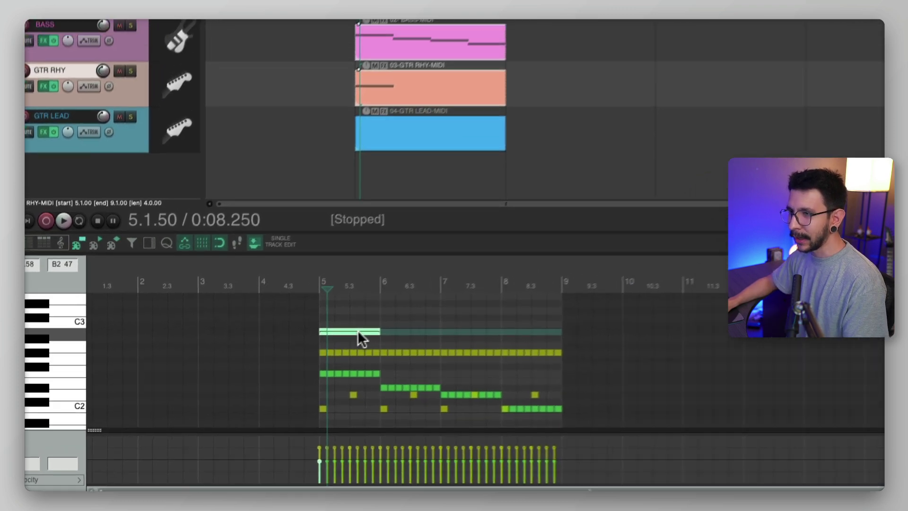
{"action": "double_click", "coordinate": [358, 330]}
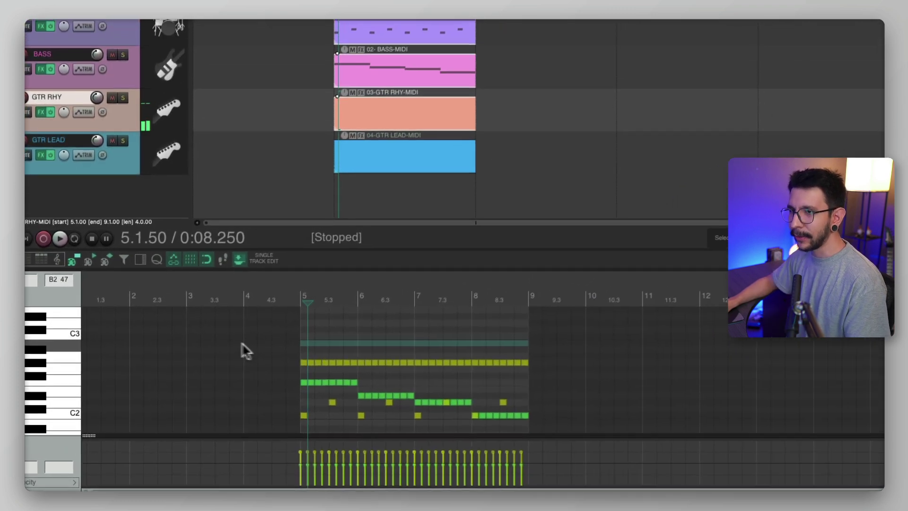
Set the MIDI editor to color notes by Track
{"action": "right_click", "coordinate": [65, 303]}
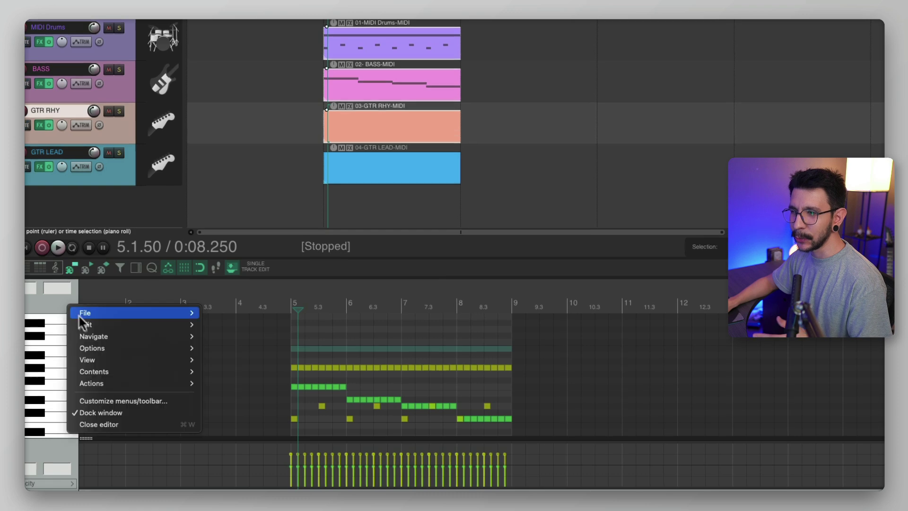
{"action": "mouse_move", "coordinate": [129, 348]}
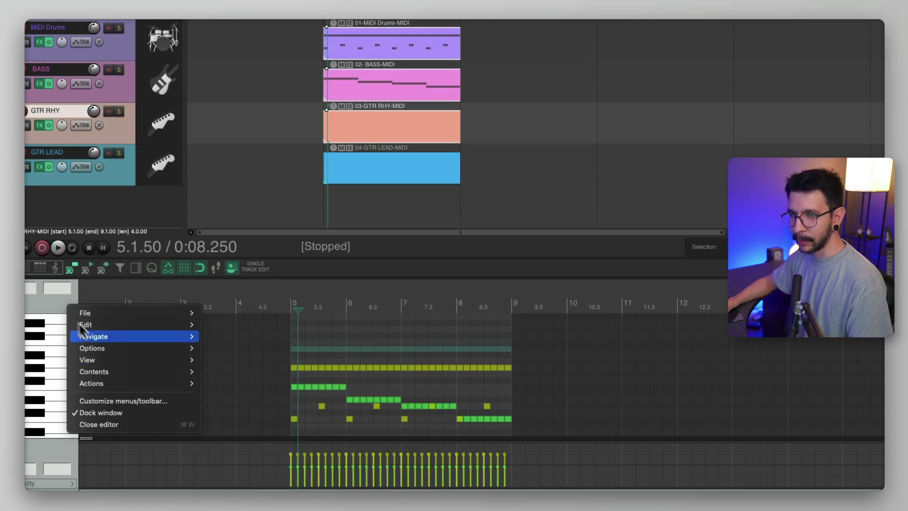
{"action": "left_click", "coordinate": [46, 303]}
{"action": "right_click", "coordinate": [47, 302]}
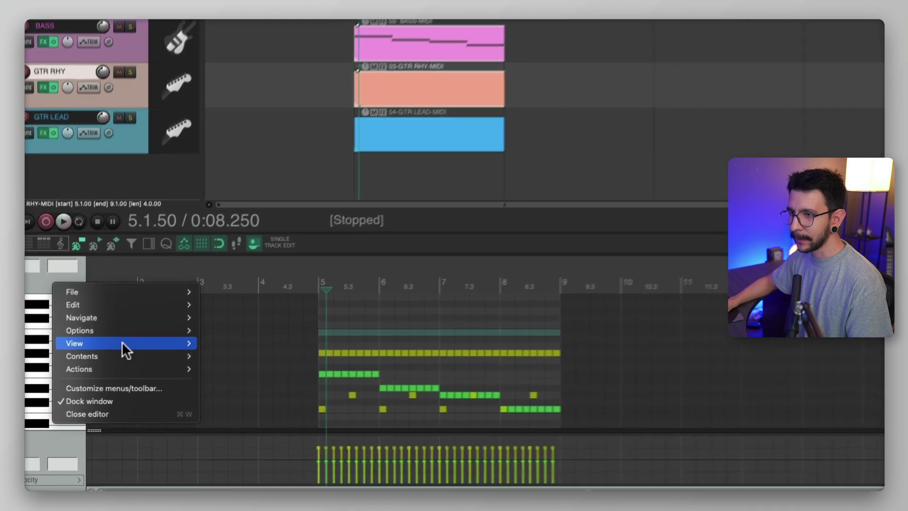
{"action": "mouse_move", "coordinate": [134, 356]}
{"action": "mouse_move", "coordinate": [301, 431]}
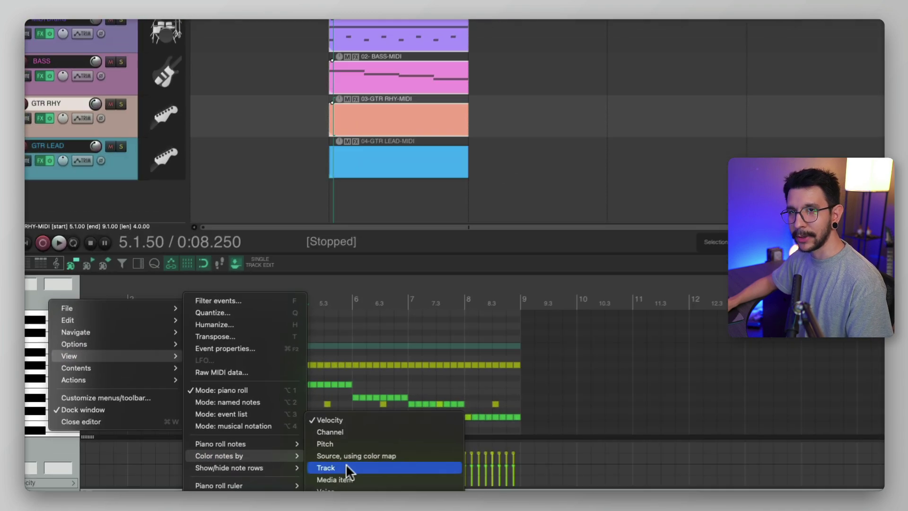
{"action": "left_click", "coordinate": [341, 468]}
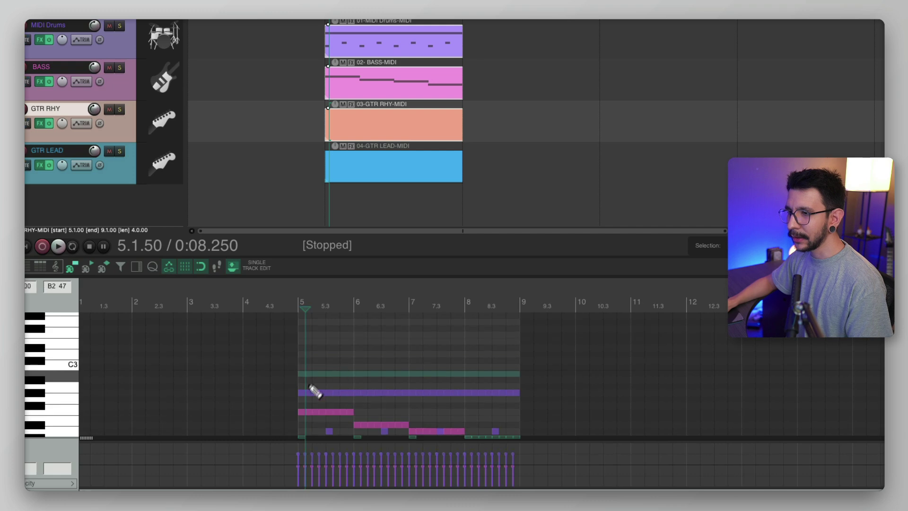
Draw a B2 note about three eighth notes long at the start of bar 5 in the GTR RHY item
{"action": "scroll", "coordinate": [313, 390], "scroll_direction": "down", "scroll_amount": 3}
{"action": "scroll", "coordinate": [313, 390], "scroll_direction": "right", "scroll_amount": 2}
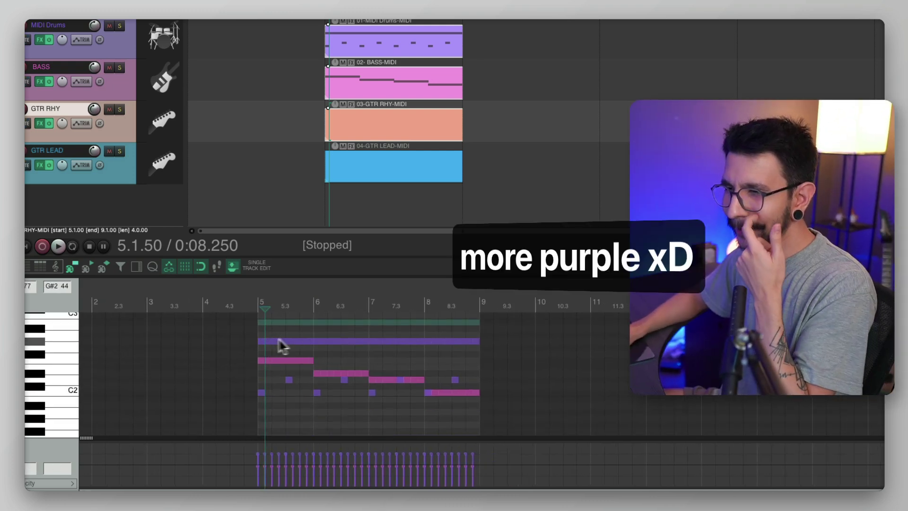
{"action": "scroll", "coordinate": [270, 342], "scroll_direction": "right", "scroll_amount": 1}
{"action": "scroll", "coordinate": [269, 342], "scroll_direction": "up", "scroll_amount": 1}
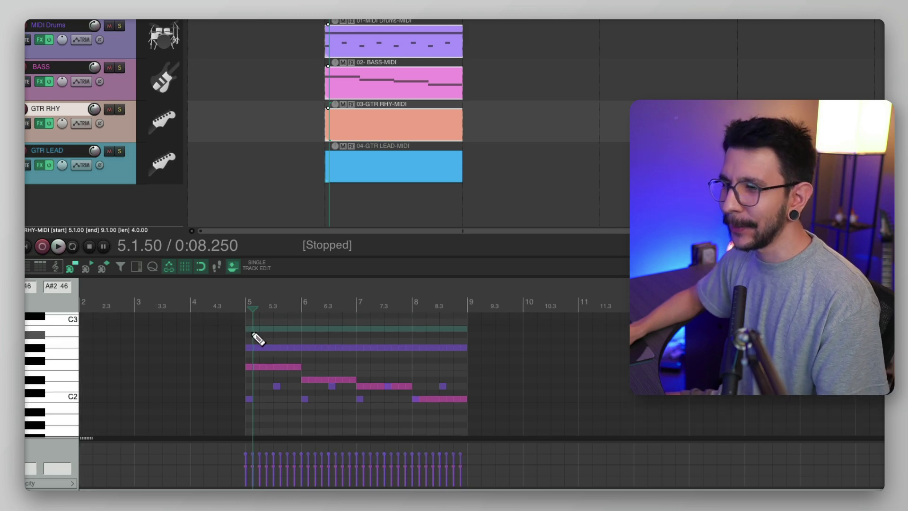
{"action": "mouse_move", "coordinate": [253, 328]}
{"action": "left_mouse_down"}
{"action": "mouse_move", "coordinate": [288, 328]}
{"action": "mouse_move", "coordinate": [270, 326]}
{"action": "left_mouse_up"}
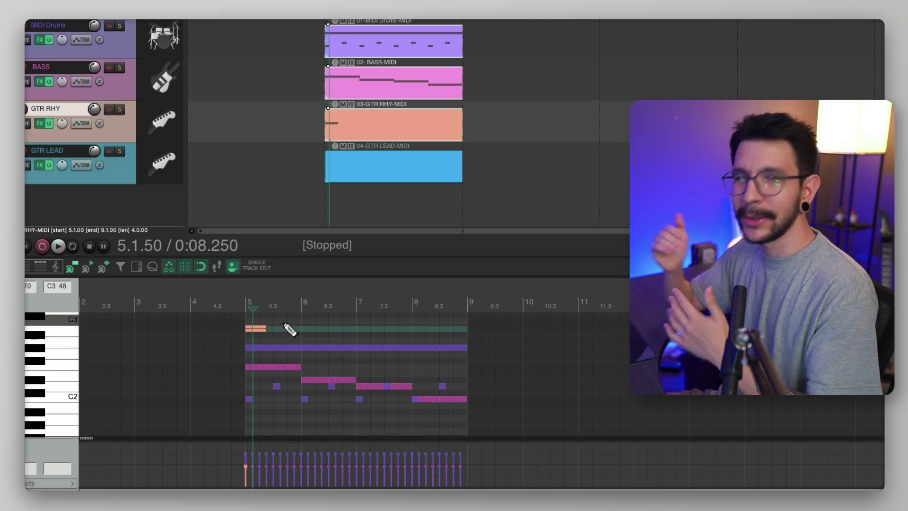
Select the MIDI items on all four tracks to show them together in the editor
{"action": "left_click_drag", "start_coordinate": [341, 336], "coordinate": [333, 355]}
{"action": "left_click_drag", "start_coordinate": [334, 178], "coordinate": [401, 24]}
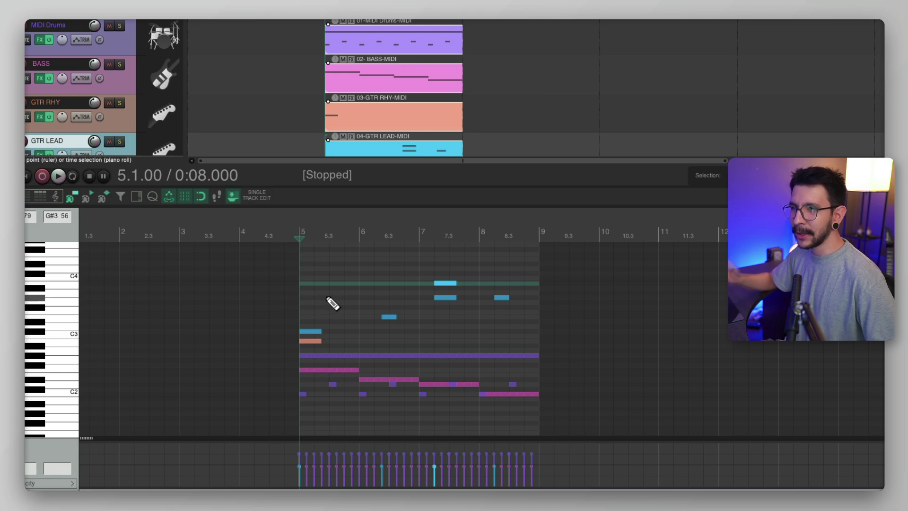
Select only the BASS and GTR RHY items and turn on SINGLE TRACK EDIT
{"action": "left_click_drag", "start_coordinate": [309, 109], "coordinate": [367, 84]}
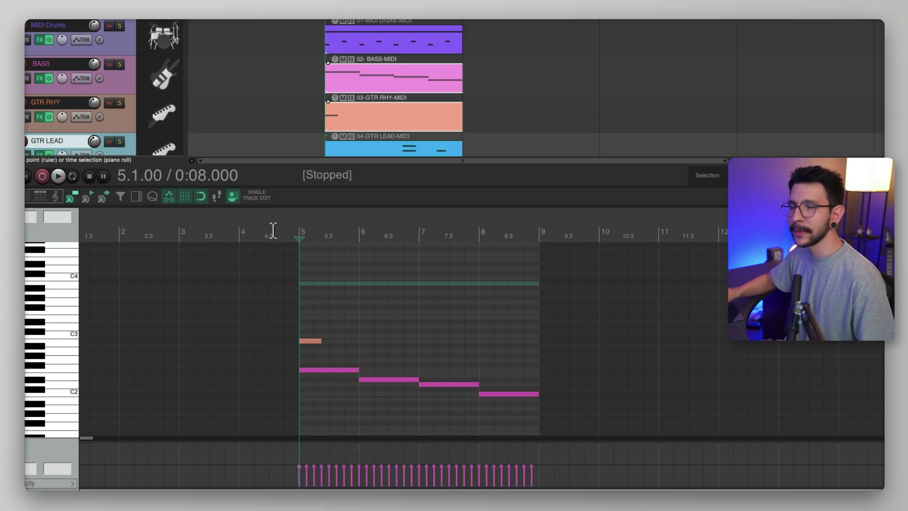
{"action": "left_click", "coordinate": [259, 199]}
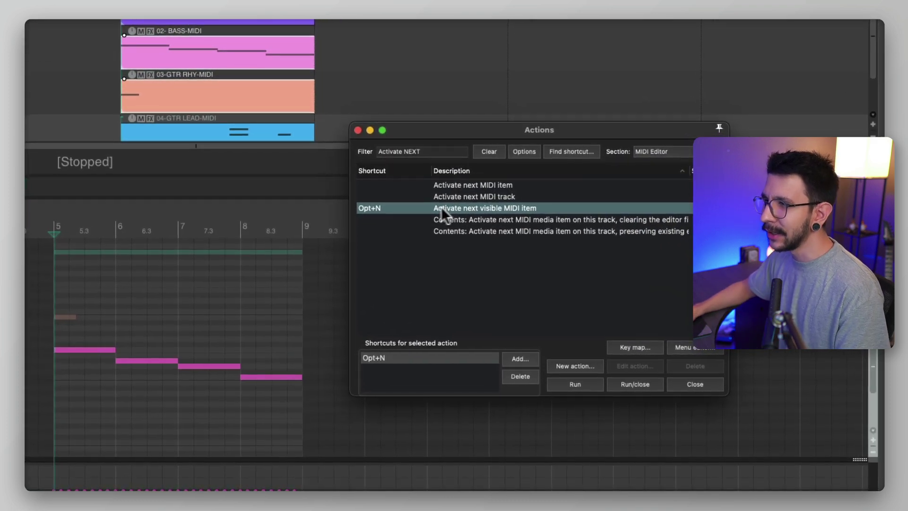
{"action": "left_click_drag", "start_coordinate": [123, 103], "coordinate": [166, 58]}
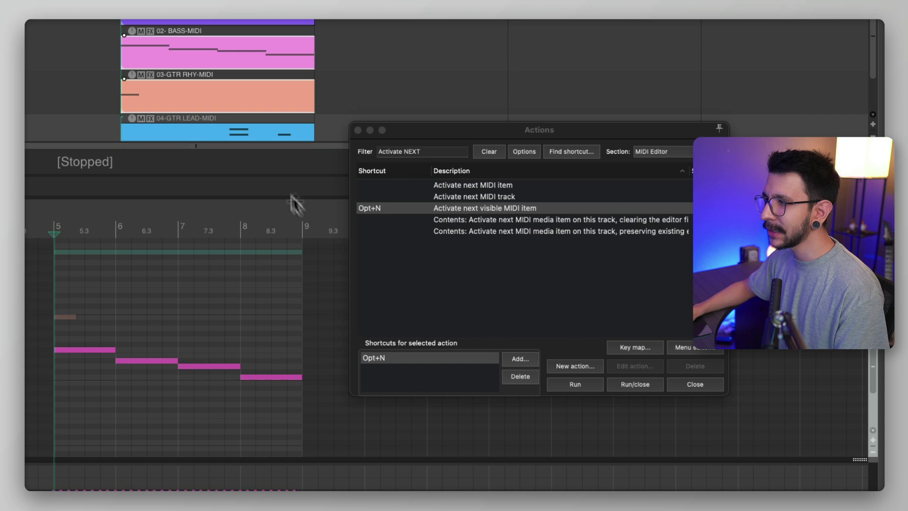
Run the action "Activate next visible MIDI item" four times to alternate between the BASS and GTR RHY items
{"action": "left_click", "coordinate": [564, 385]}
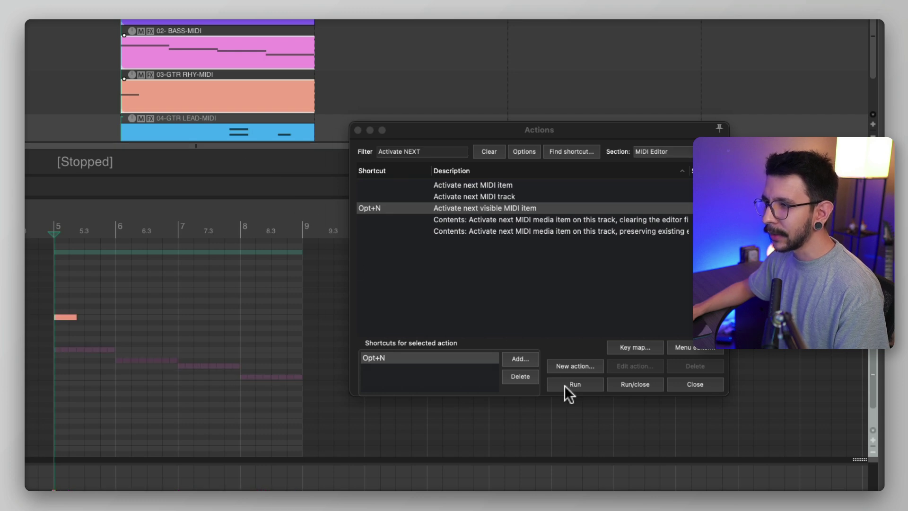
{"action": "left_click", "coordinate": [564, 385]}
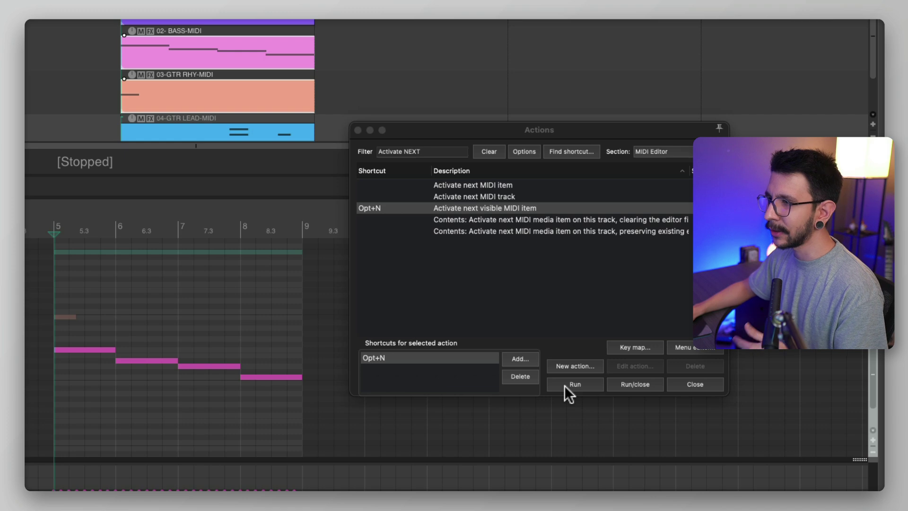
{"action": "left_click", "coordinate": [564, 385]}
{"action": "left_click", "coordinate": [563, 384]}
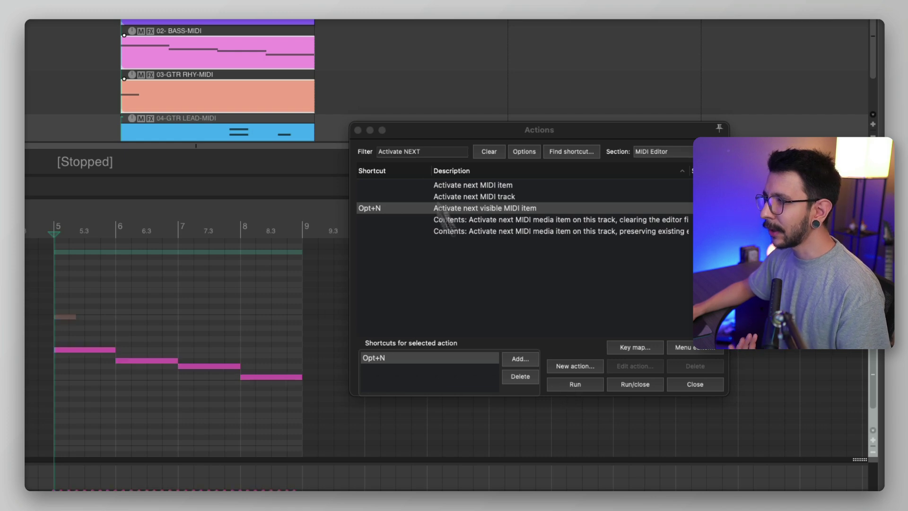
Filter the MIDI Editor actions for "Activate Previou" and select "Activate previous visible MIDI item"
{"action": "double_click", "coordinate": [418, 150]}
{"action": "type", "text": "Previou"}
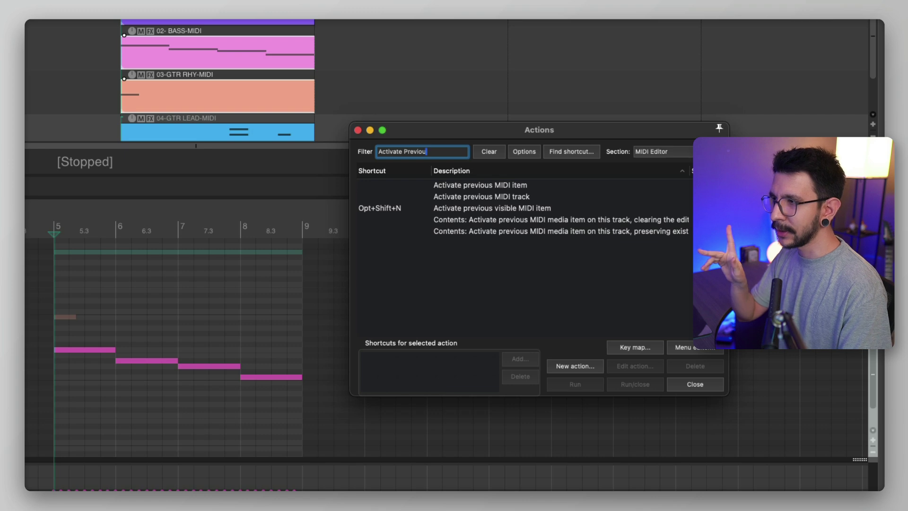
{"action": "left_click", "coordinate": [466, 211]}
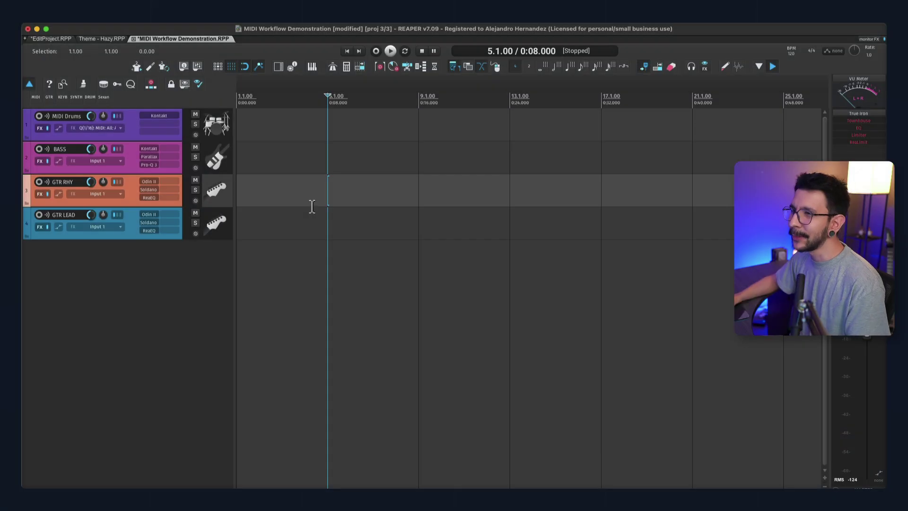
Create empty MIDI items from measure 5 to 9 on all four tracks and set the time selection to that range
{"action": "left_click", "coordinate": [332, 161]}
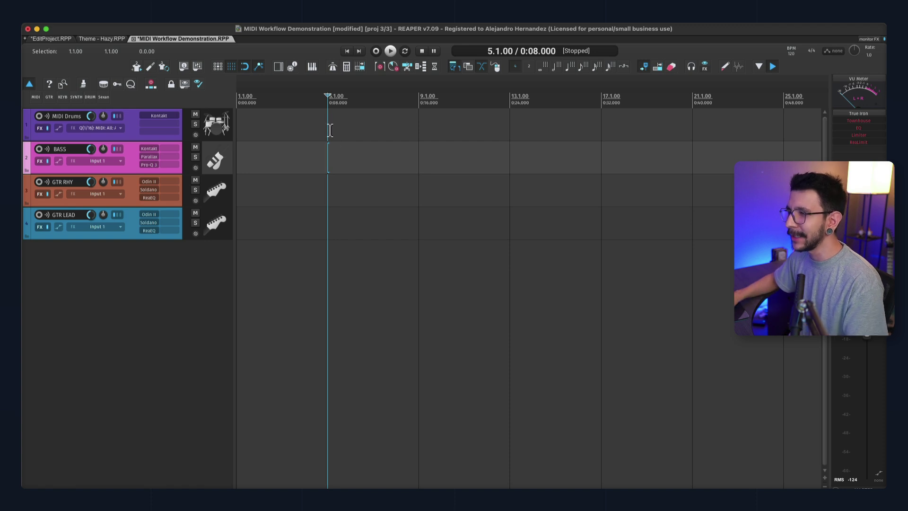
{"action": "scroll", "coordinate": [330, 130], "scroll_direction": "up", "scroll_amount": 2}
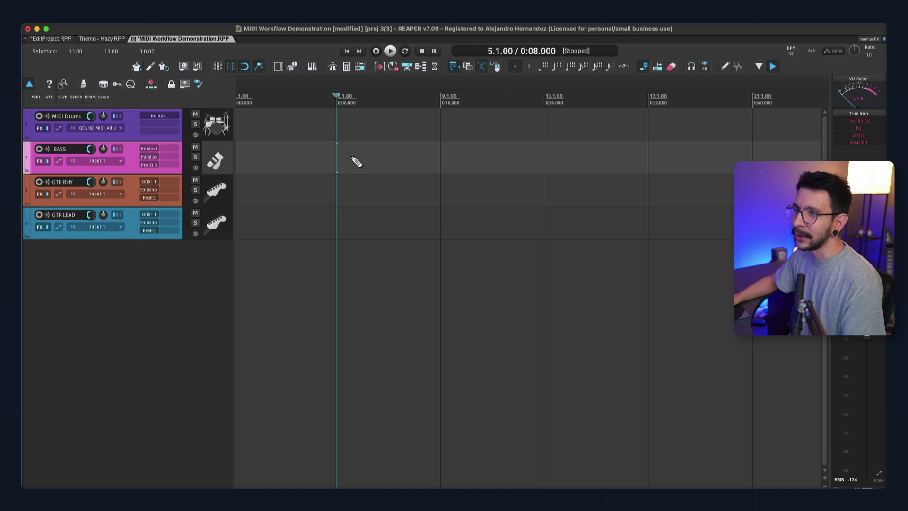
{"action": "left_click_drag", "start_coordinate": [356, 162], "coordinate": [437, 161]}
{"action": "left_click_drag", "start_coordinate": [349, 126], "coordinate": [438, 126]}
{"action": "left_click_drag", "start_coordinate": [352, 192], "coordinate": [455, 202]}
{"action": "left_click_drag", "start_coordinate": [350, 226], "coordinate": [437, 226]}
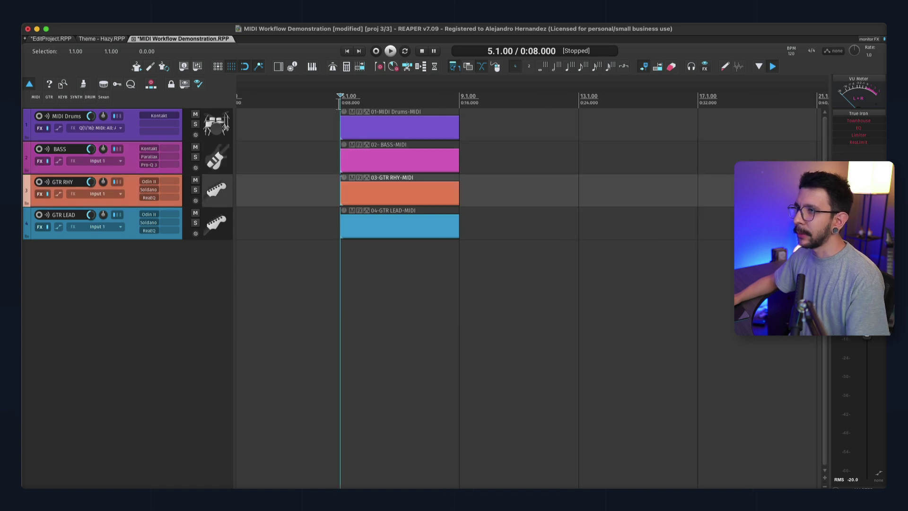
{"action": "left_click_drag", "start_coordinate": [339, 98], "coordinate": [447, 98]}
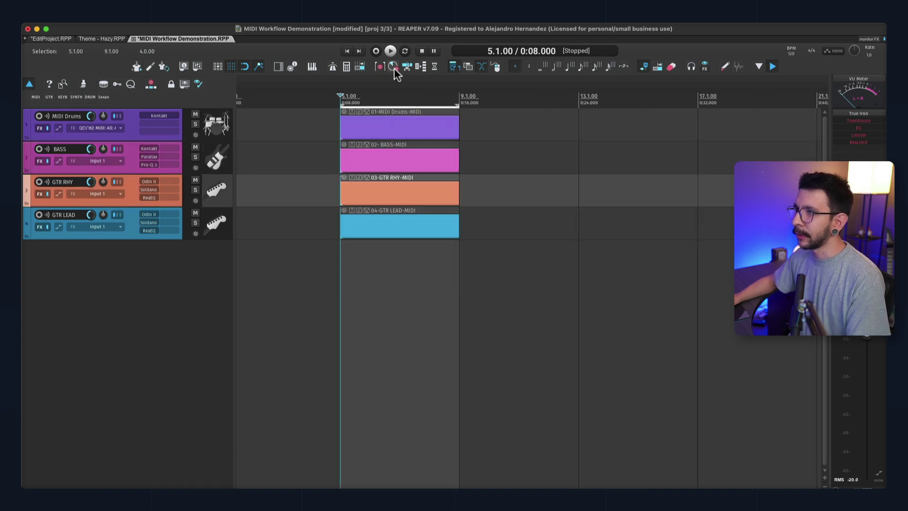
Open the GTR RHY item in the MIDI editor and switch it to the piano keys view
{"action": "double_click", "coordinate": [360, 187]}
{"action": "scroll", "coordinate": [214, 341], "scroll_direction": "left", "scroll_amount": 3}
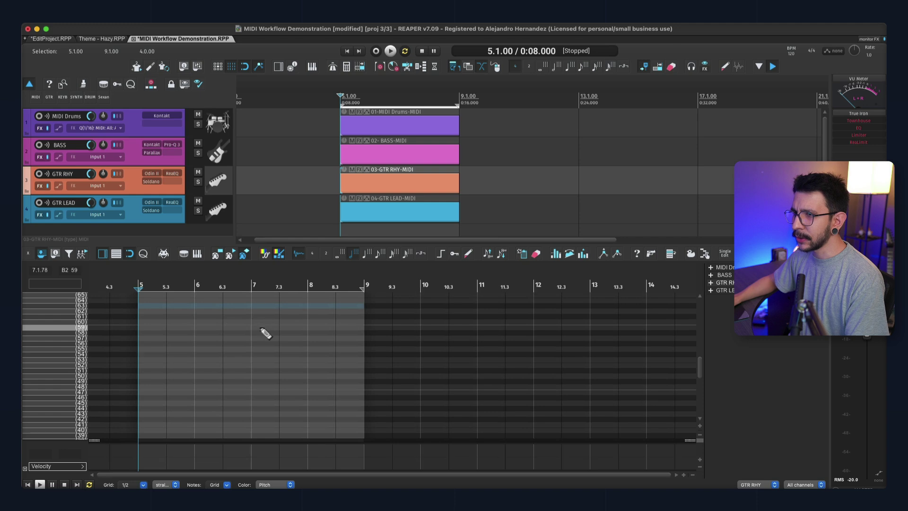
{"action": "left_click", "coordinate": [199, 255]}
{"action": "scroll", "coordinate": [195, 326], "scroll_direction": "left", "scroll_amount": 2}
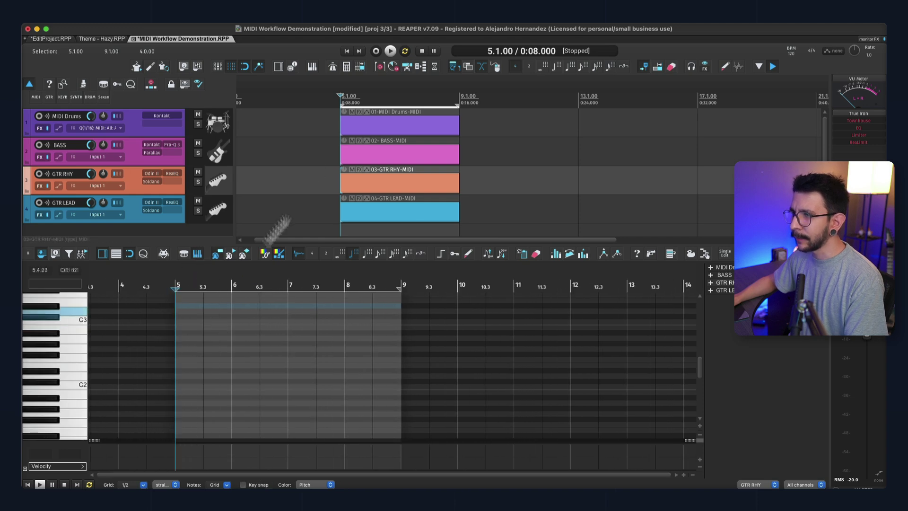
Open the MIDI Drums item in the editor and switch it to the custom Drums View with named rows
{"action": "left_click", "coordinate": [364, 128]}
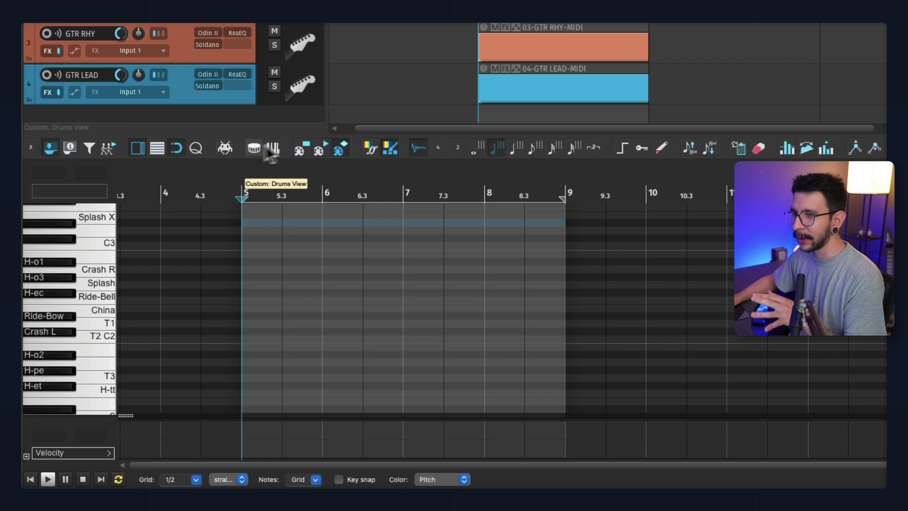
{"action": "key", "text": "w"}
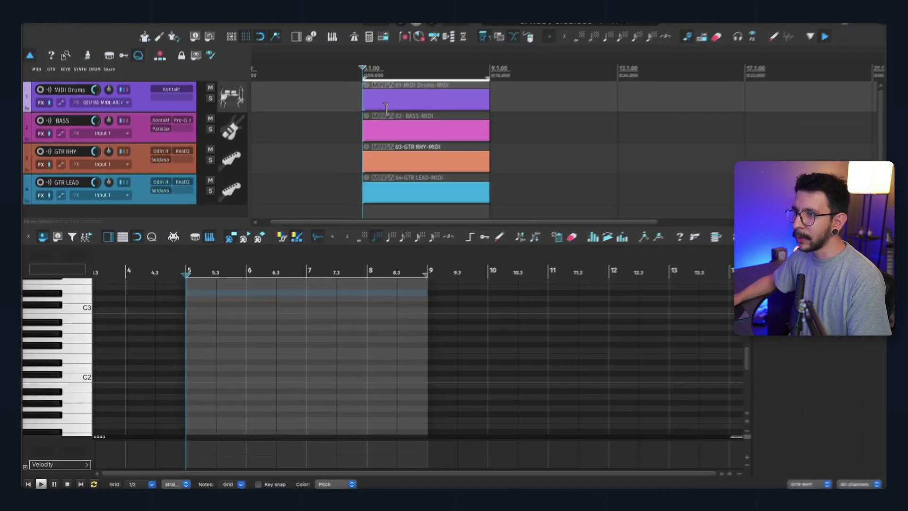
{"action": "left_click", "coordinate": [409, 101]}
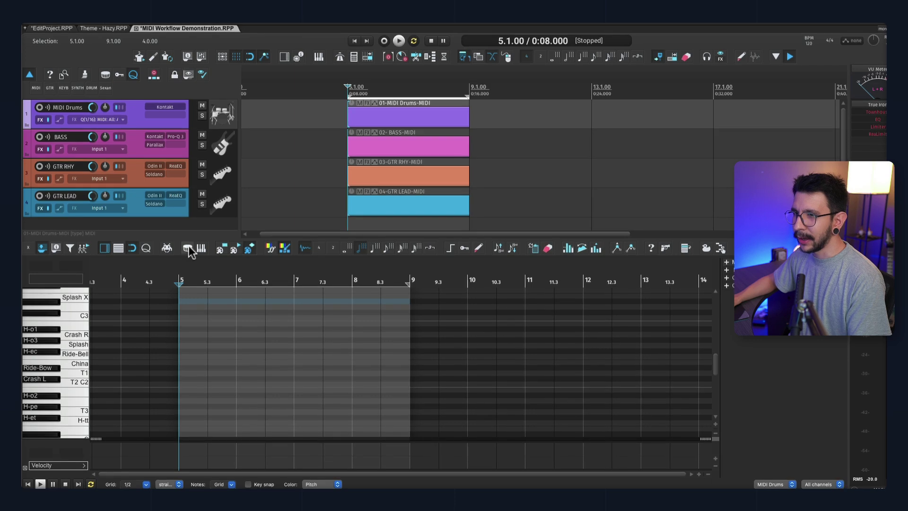
{"action": "left_click", "coordinate": [186, 249]}
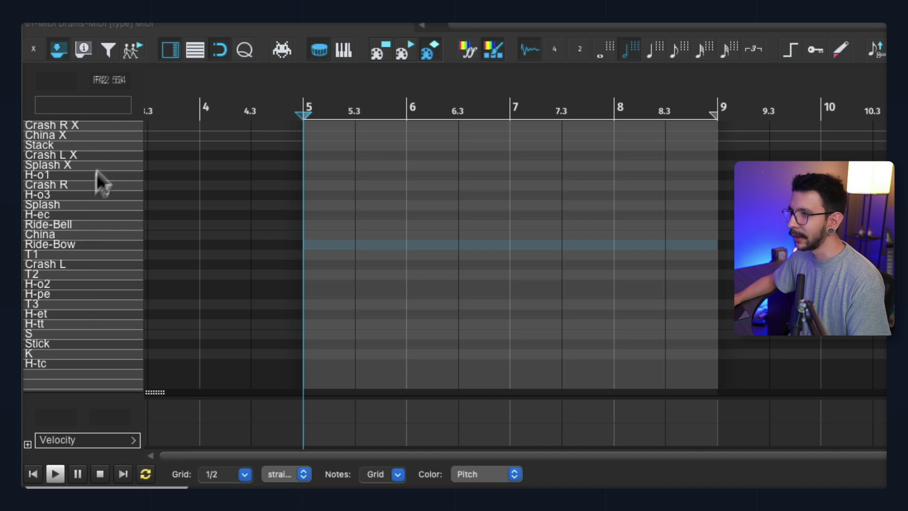
Place a few trial drum notes in the MIDI Drums item, select them and delete them
{"action": "left_click", "coordinate": [308, 353]}
{"action": "left_click", "coordinate": [358, 333]}
{"action": "left_click", "coordinate": [348, 376]}
{"action": "left_click_drag", "start_coordinate": [356, 387], "coordinate": [227, 322]}
{"action": "key", "text": "Delete"}
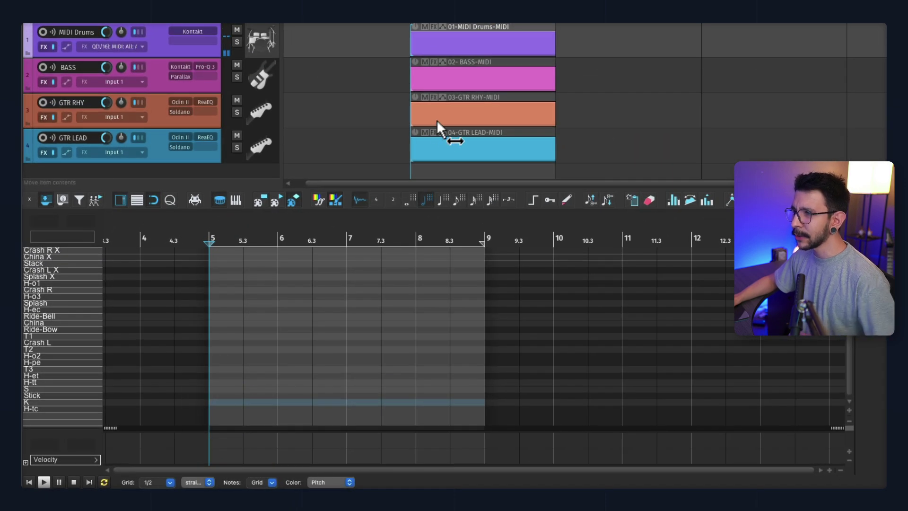
Open the GTR RHY item in piano view and build a B2, D3 and F#3 chord across measure 5
{"action": "left_click", "coordinate": [552, 26]}
{"action": "left_click", "coordinate": [236, 200]}
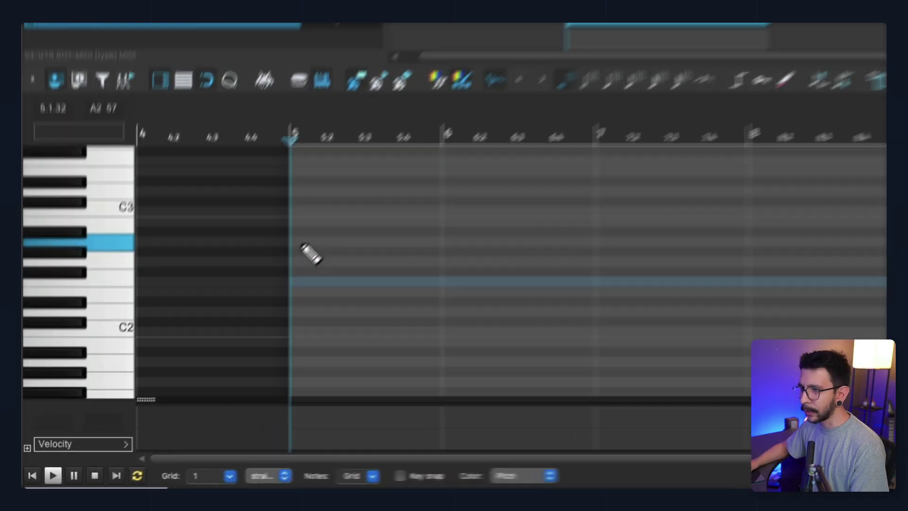
{"action": "left_click", "coordinate": [263, 312]}
{"action": "scroll", "coordinate": [233, 313], "scroll_direction": "up", "scroll_amount": 2}
{"action": "left_click", "coordinate": [421, 208]}
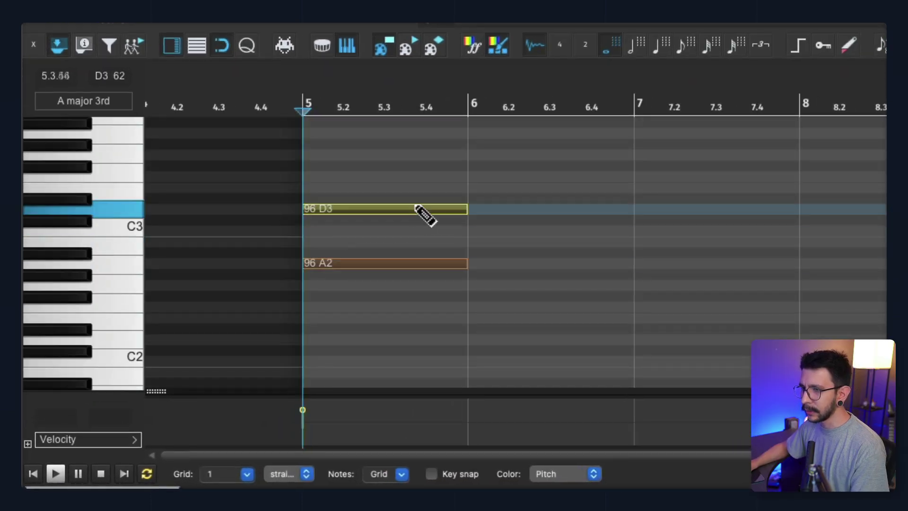
{"action": "left_click", "coordinate": [419, 188]}
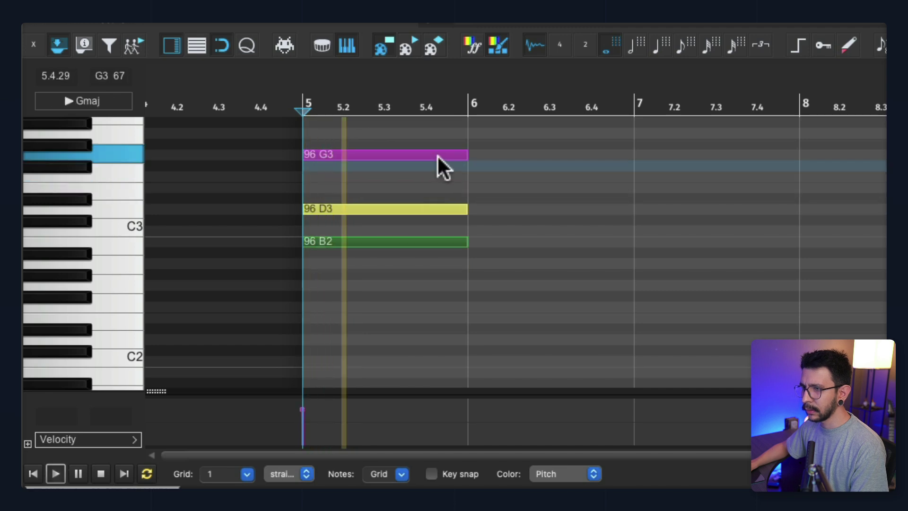
{"action": "key", "text": "space"}
{"action": "left_click_drag", "start_coordinate": [436, 155], "coordinate": [439, 162]}
{"action": "key", "text": "space"}
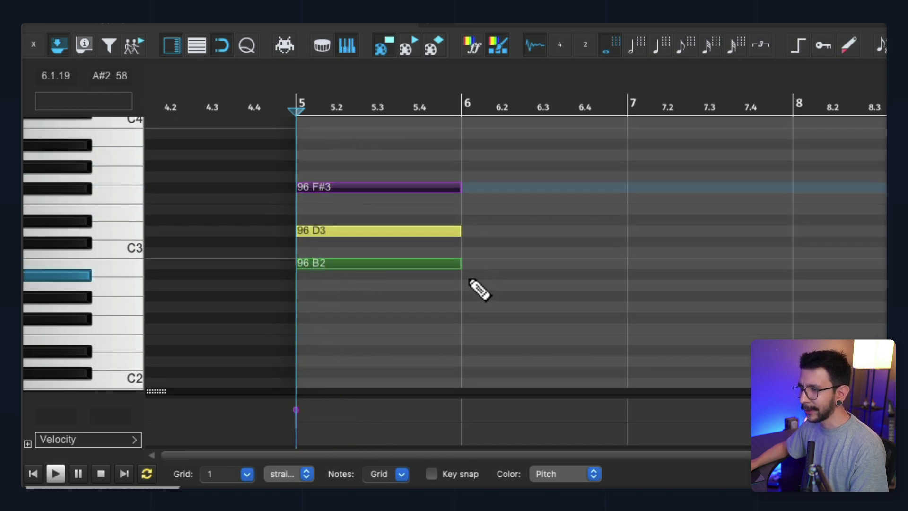
Add a second chord of G3, D3 and A#2 across measure 6 and play it back
{"action": "left_click", "coordinate": [489, 176]}
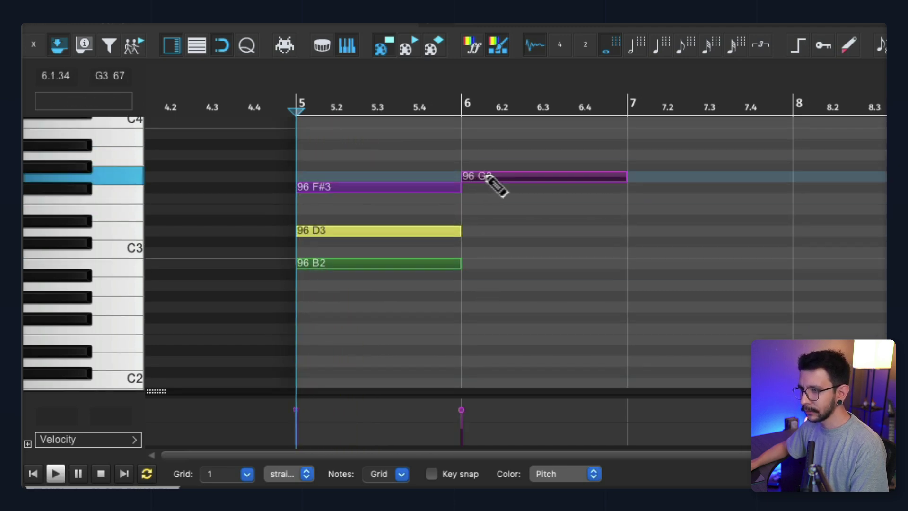
{"action": "left_click", "coordinate": [522, 230]}
{"action": "left_click", "coordinate": [519, 274]}
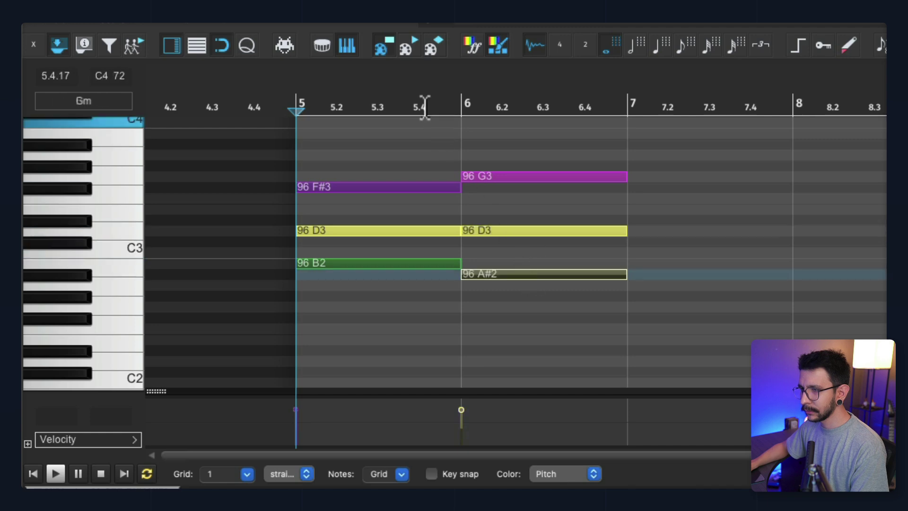
{"action": "key", "text": "space"}
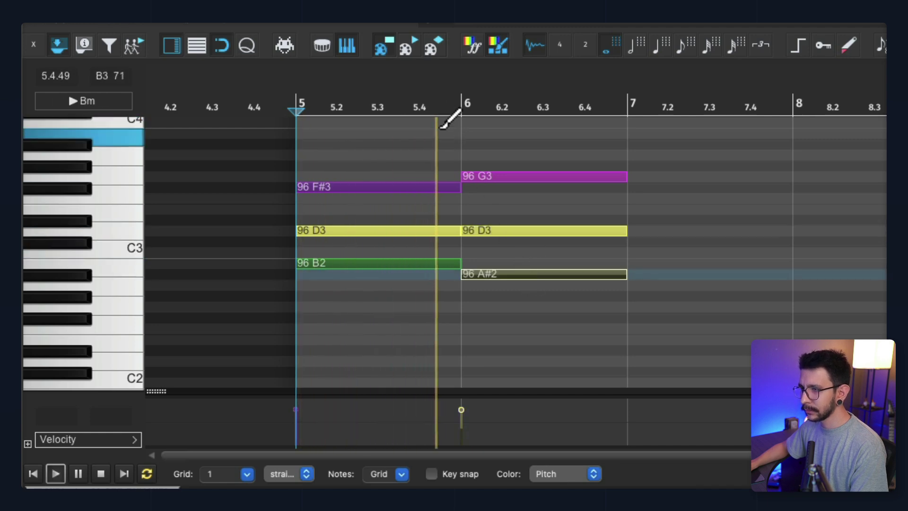
Set the grid to 1/4 and build a third chord of B2, C#3 and A3 across measure 7
{"action": "key", "text": "super+2"}
{"action": "key", "text": "space"}
{"action": "key", "text": "super+4"}
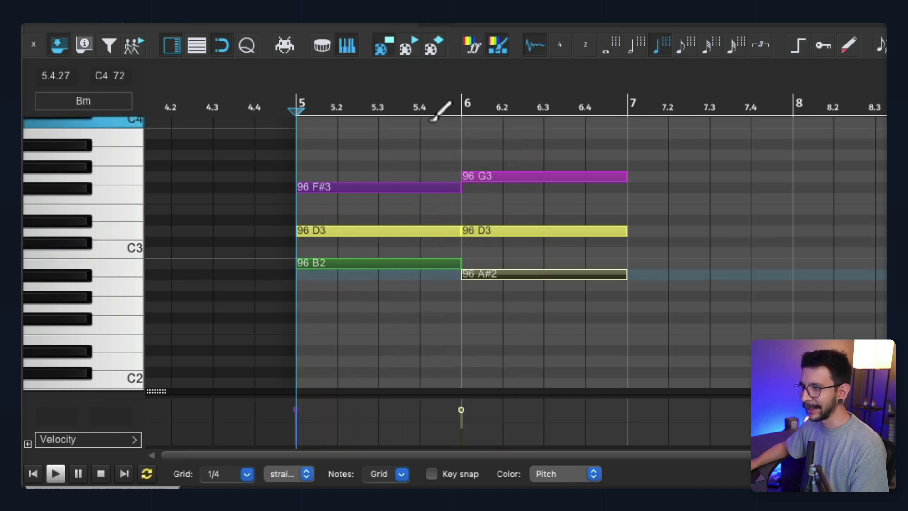
{"action": "left_click", "coordinate": [422, 102]}
{"action": "left_click_drag", "start_coordinate": [640, 263], "coordinate": [770, 263]}
{"action": "left_click_drag", "start_coordinate": [643, 208], "coordinate": [771, 208]}
{"action": "mouse_move", "coordinate": [650, 165]}
{"action": "left_mouse_down"}
{"action": "mouse_move", "coordinate": [792, 166]}
{"action": "mouse_move", "coordinate": [792, 154]}
{"action": "left_mouse_up"}
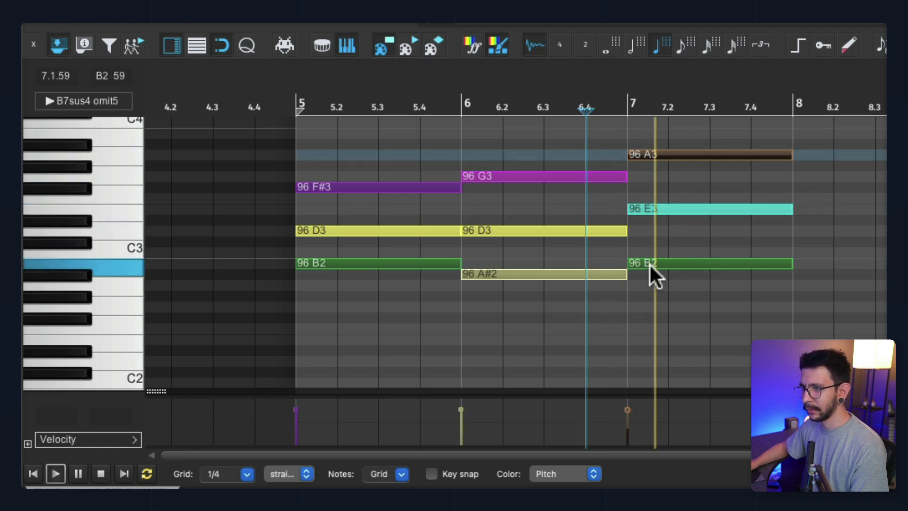
{"action": "key", "text": "space"}
{"action": "left_click_drag", "start_coordinate": [650, 265], "coordinate": [655, 277]}
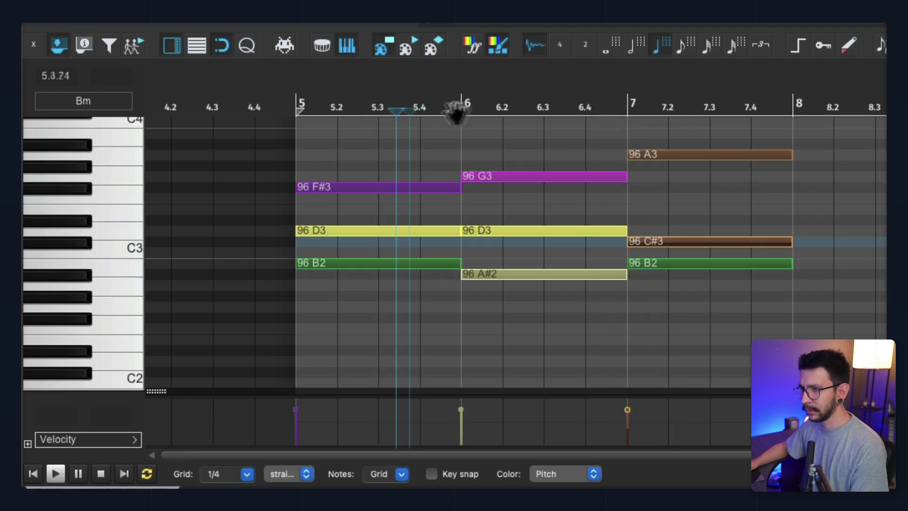
Scrub over the chords, copy the measure 6 chord to measure 8, and play the progression
{"action": "left_click_drag", "start_coordinate": [482, 113], "coordinate": [596, 118]}
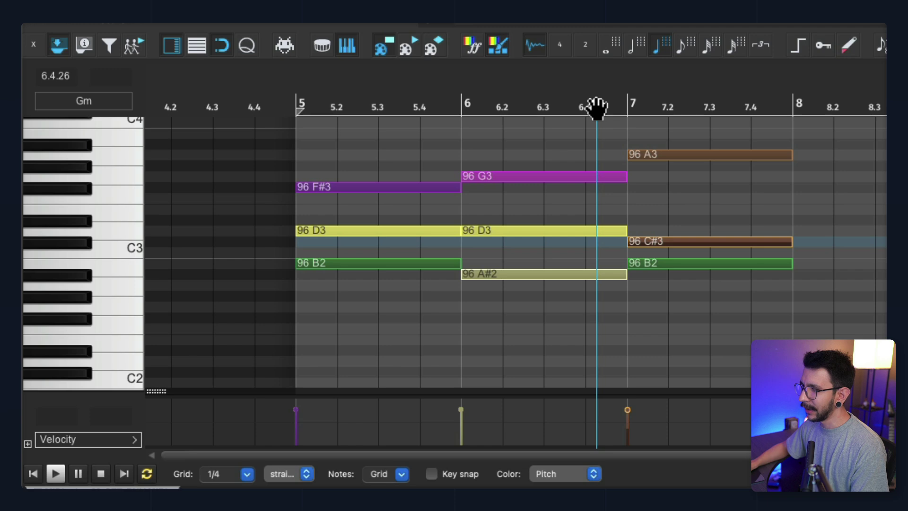
{"action": "left_click_drag", "start_coordinate": [596, 108], "coordinate": [436, 115]}
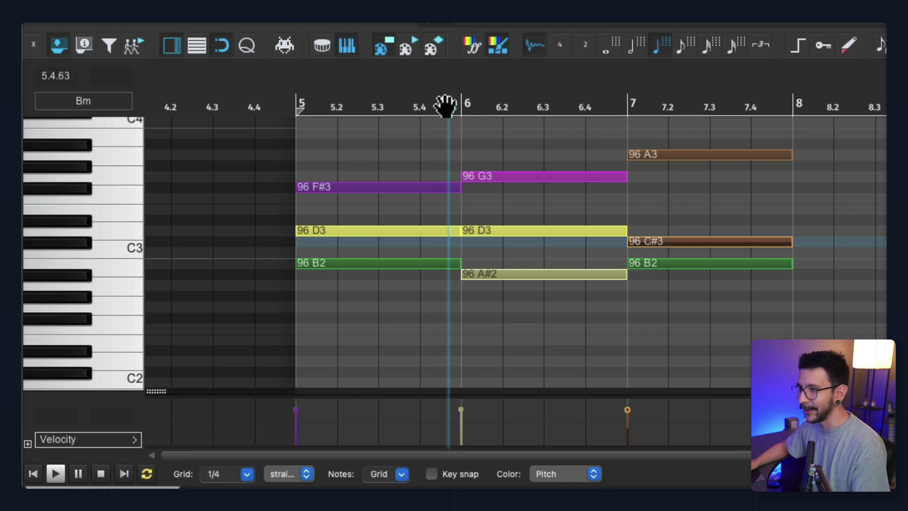
{"action": "left_click_drag", "start_coordinate": [588, 152], "coordinate": [531, 290]}
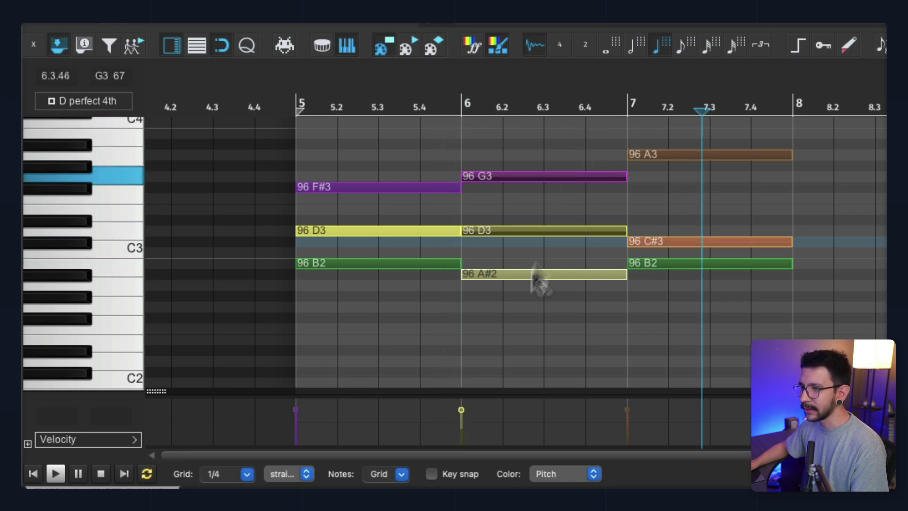
{"action": "left_click_drag", "start_coordinate": [528, 179], "coordinate": [859, 193]}
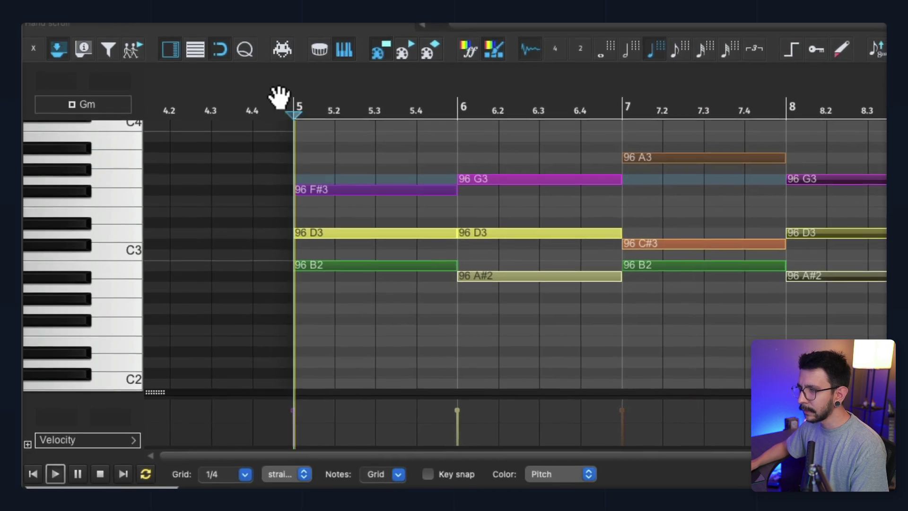
{"action": "key", "text": "space"}
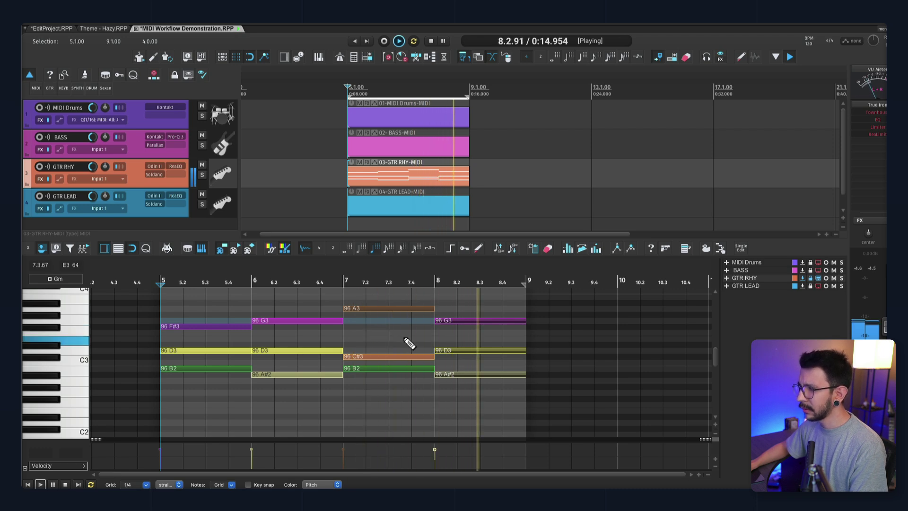
{"action": "scroll", "coordinate": [405, 339], "scroll_direction": "down", "scroll_amount": 1}
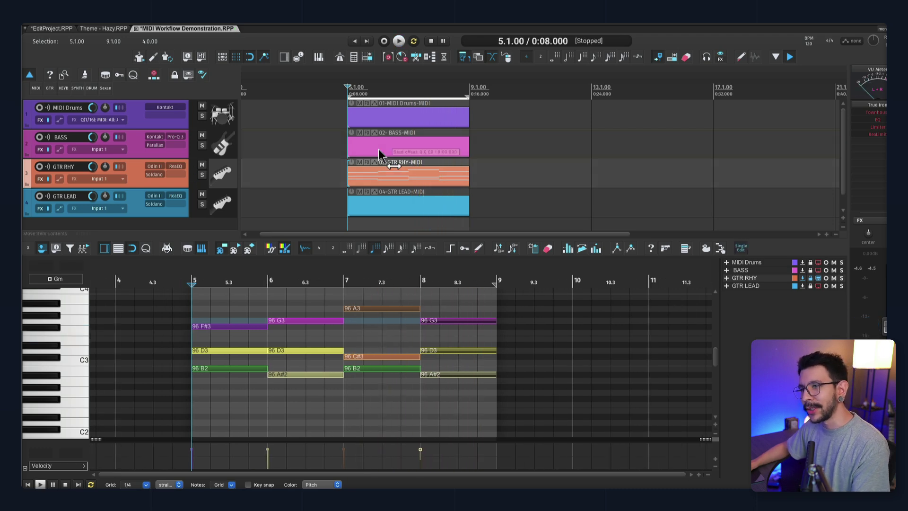
Open the BASS item and draw B2 in measures 5 and 7 and A#2 in measures 6 and 8
{"action": "left_click", "coordinate": [378, 154]}
{"action": "left_click_drag", "start_coordinate": [335, 180], "coordinate": [404, 151]}
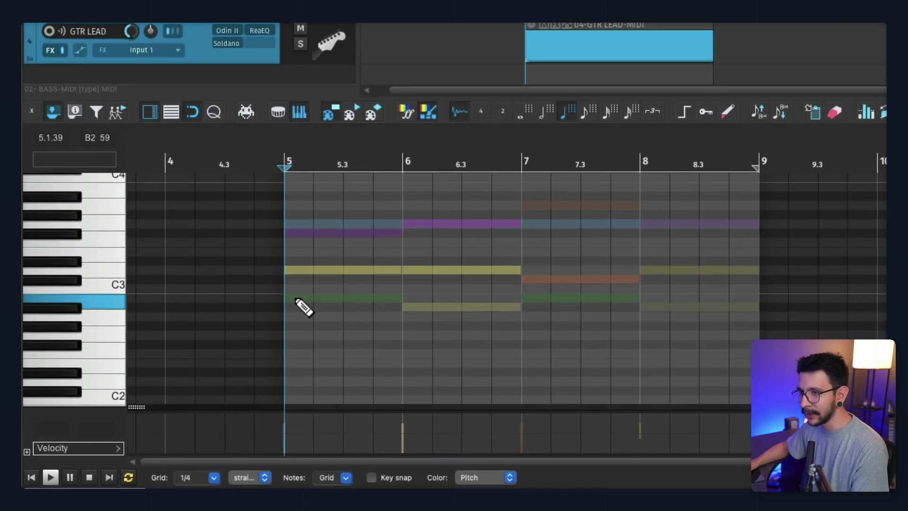
{"action": "mouse_move", "coordinate": [297, 299]}
{"action": "left_mouse_down"}
{"action": "mouse_move", "coordinate": [388, 293]}
{"action": "mouse_move", "coordinate": [412, 311]}
{"action": "mouse_move", "coordinate": [510, 313]}
{"action": "mouse_move", "coordinate": [569, 295]}
{"action": "left_mouse_up"}
{"action": "left_click_drag", "start_coordinate": [647, 308], "coordinate": [752, 311]}
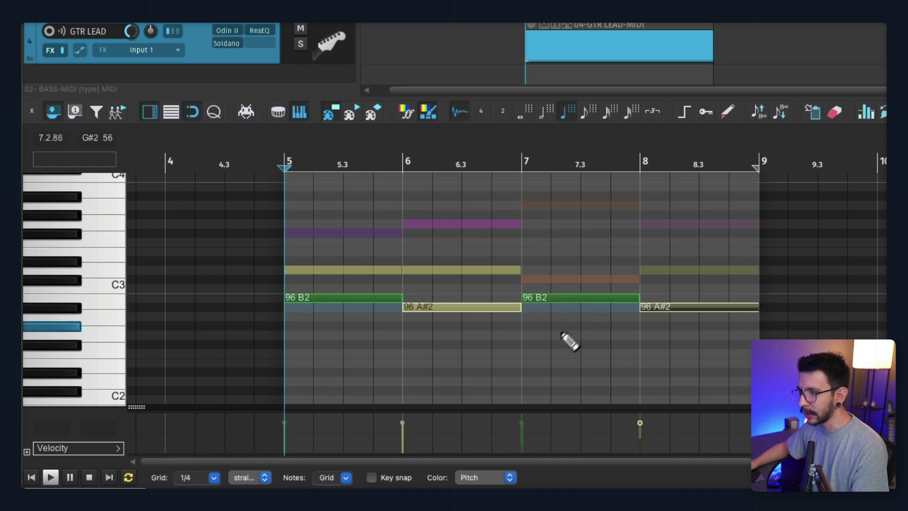
Select the four bass notes and transpose them down one octave to B1 and A#1
{"action": "mouse_move", "coordinate": [720, 353]}
{"action": "left_mouse_down"}
{"action": "mouse_move", "coordinate": [400, 255]}
{"action": "mouse_move", "coordinate": [330, 244]}
{"action": "left_mouse_up"}
{"action": "key", "text": "Delete"}
{"action": "left_click_drag", "start_coordinate": [386, 334], "coordinate": [395, 223]}
{"action": "scroll", "coordinate": [363, 279], "scroll_direction": "down", "scroll_amount": 4}
{"action": "scroll", "coordinate": [319, 287], "scroll_direction": "up", "scroll_amount": 3}
{"action": "left_click_drag", "start_coordinate": [365, 311], "coordinate": [667, 251]}
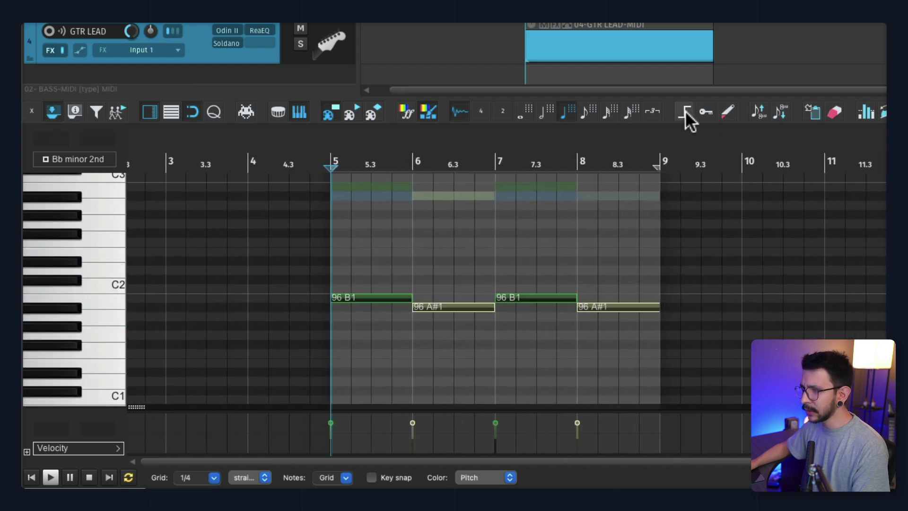
{"action": "left_click", "coordinate": [726, 116]}
{"action": "scroll", "coordinate": [362, 252], "scroll_direction": "up", "scroll_amount": 3}
{"action": "key", "text": "ctrl+z"}
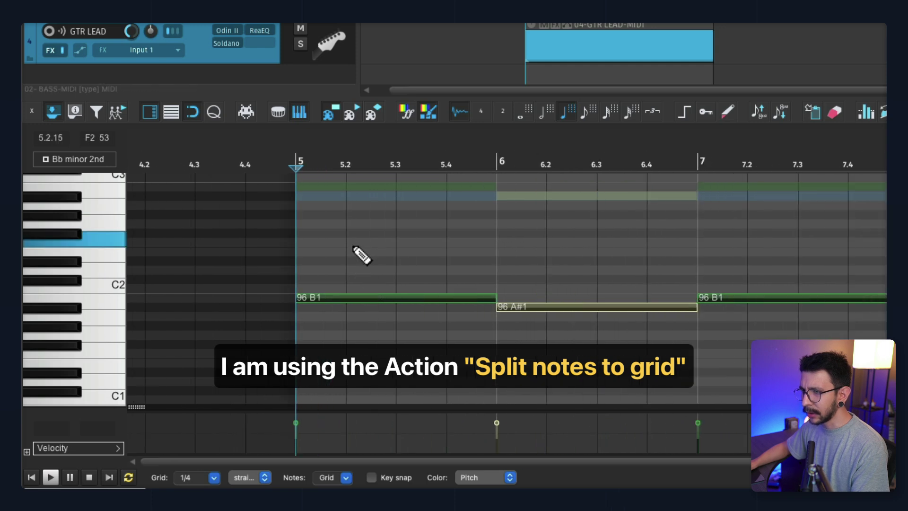
Split the selected bass notes to a 1/8 grid and play back the result
{"action": "left_click", "coordinate": [725, 110]}
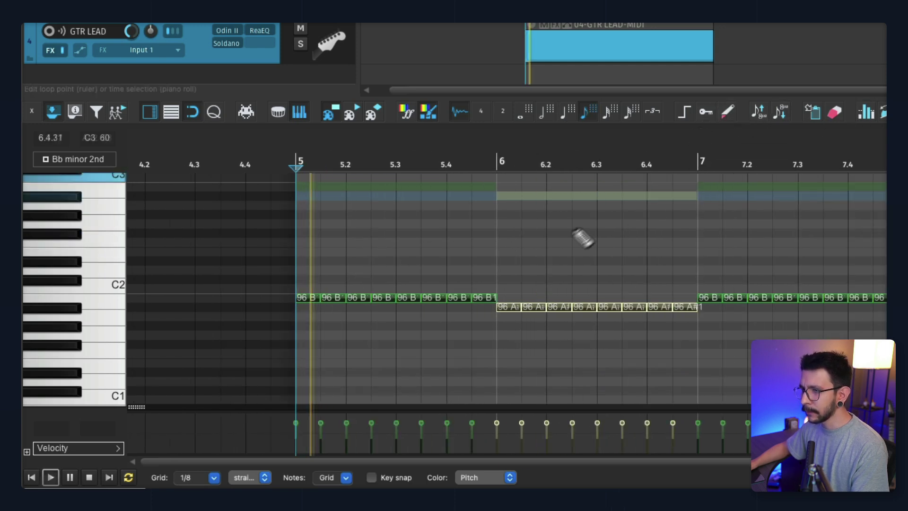
{"action": "scroll", "coordinate": [482, 286], "scroll_direction": "down", "scroll_amount": 3}
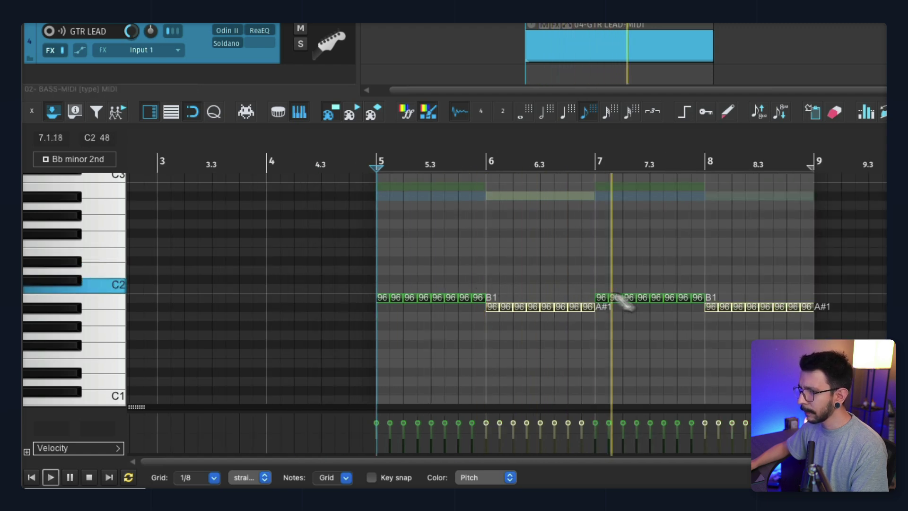
{"action": "key", "text": "space"}
Raise the bass notes in measure 7 to C#2 and those in measure 8 to D2, and play from measure 7
{"action": "left_click_drag", "start_coordinate": [598, 300], "coordinate": [804, 261]}
{"action": "left_click_drag", "start_coordinate": [678, 278], "coordinate": [638, 324]}
{"action": "left_click_drag", "start_coordinate": [560, 339], "coordinate": [559, 319]}
{"action": "left_click", "coordinate": [550, 163]}
Select all the bass notes and lower their velocity to 89
{"action": "left_click_drag", "start_coordinate": [672, 352], "coordinate": [707, 200]}
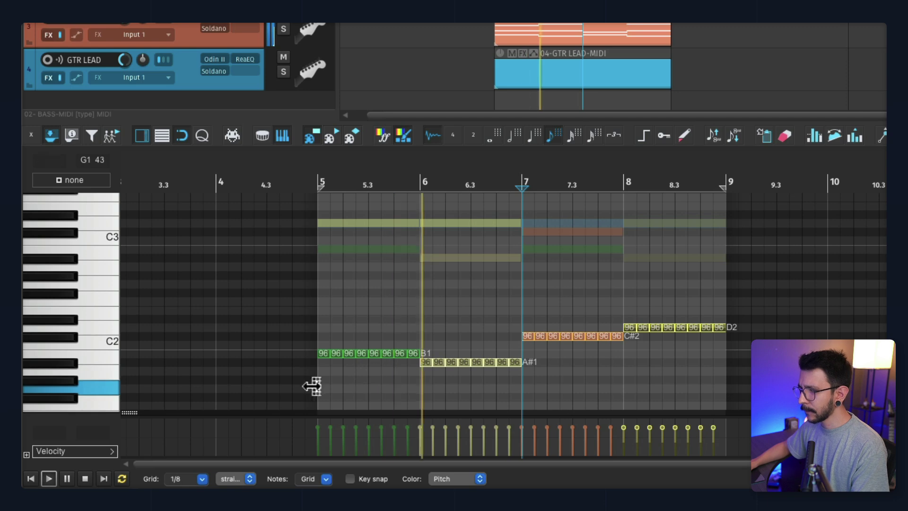
{"action": "scroll", "coordinate": [725, 288], "scroll_direction": "down", "scroll_amount": 7}
{"action": "left_click_drag", "start_coordinate": [600, 297], "coordinate": [624, 244]}
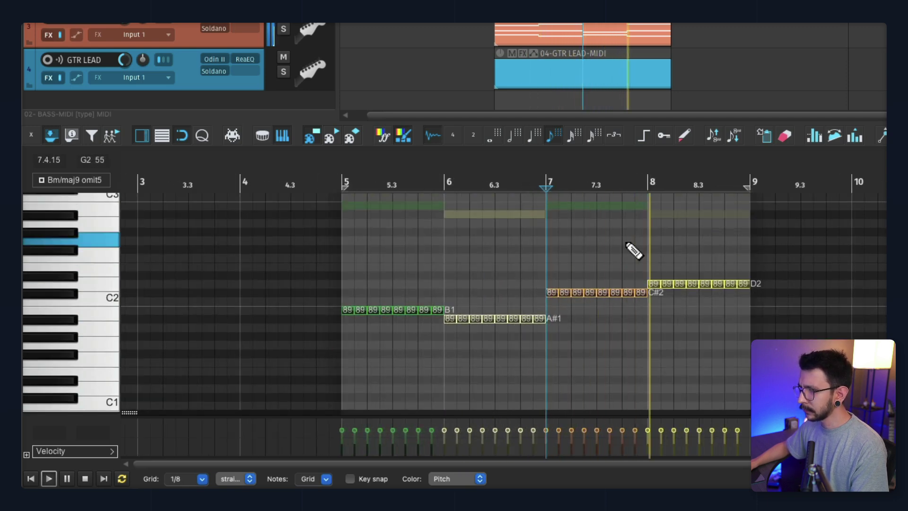
Stop playback, open the MIDI Drums item in the editor, and switch it to the drum view with named note rows
{"action": "left_click_drag", "start_coordinate": [631, 245], "coordinate": [612, 276]}
{"action": "key", "text": "space"}
{"action": "double_click", "coordinate": [541, 74]}
{"action": "double_click", "coordinate": [463, 59]}
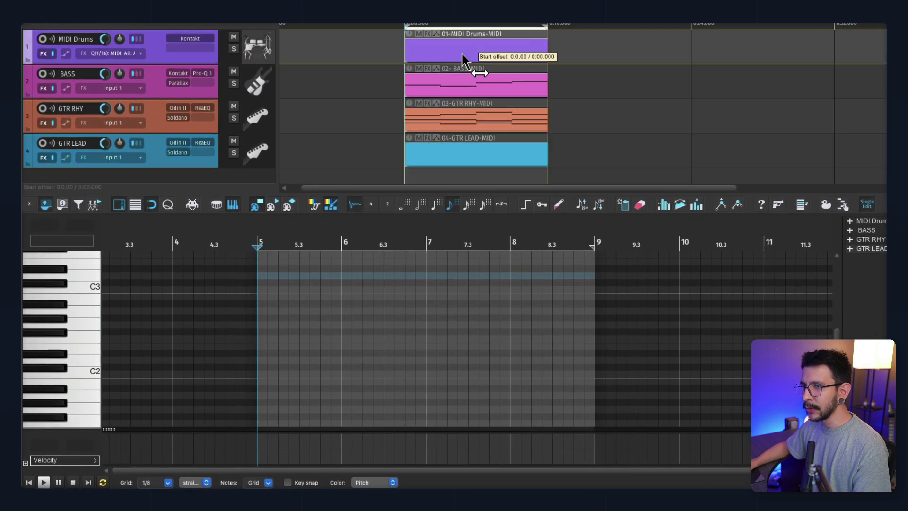
{"action": "left_click", "coordinate": [216, 207]}
{"action": "scroll", "coordinate": [274, 407], "scroll_direction": "up", "scroll_amount": 2}
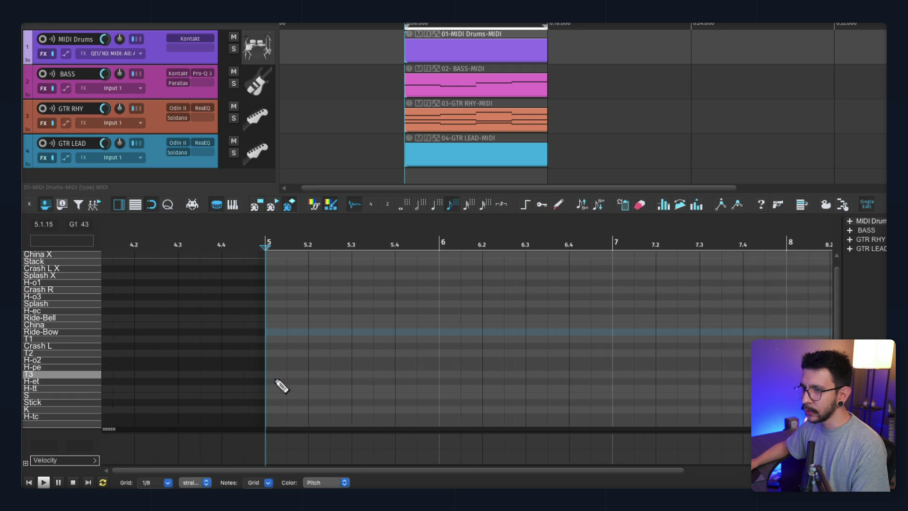
Try an 1/8-note kick line across measures 5 to 8, listen to it, and clear it
{"action": "left_click", "coordinate": [271, 407]}
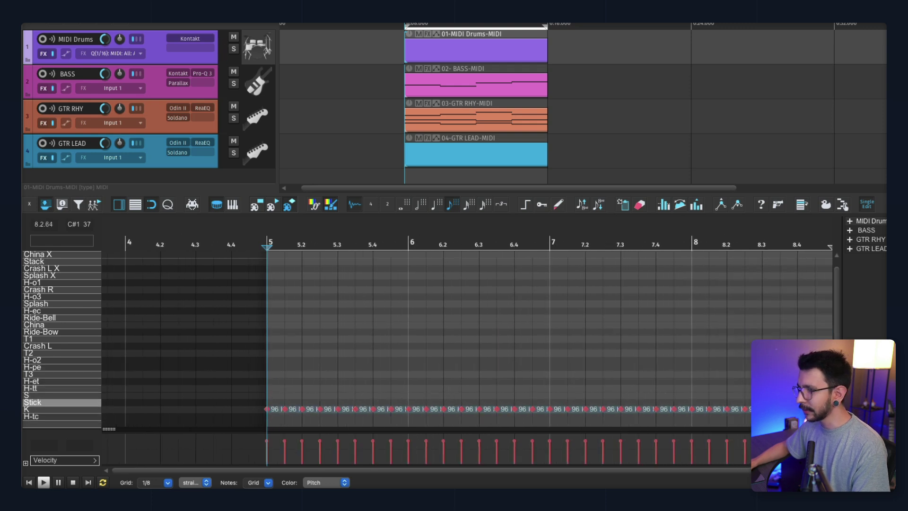
{"action": "scroll", "coordinate": [747, 402], "scroll_direction": "down", "scroll_amount": 1}
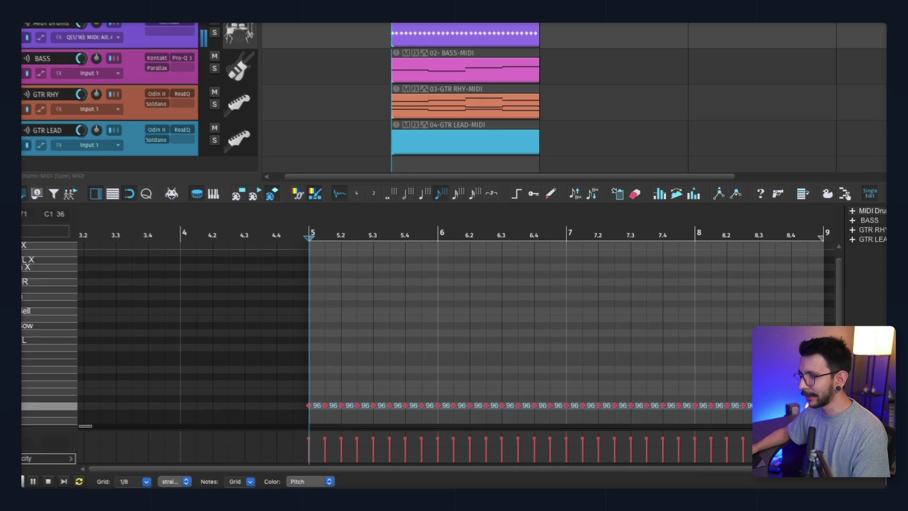
{"action": "key", "text": "space"}
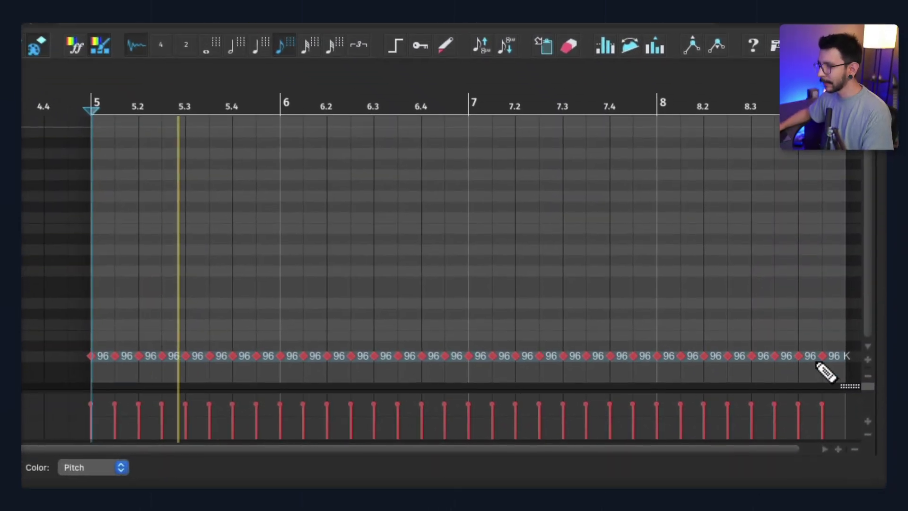
{"action": "key", "text": "space"}
{"action": "left_click_drag", "start_coordinate": [817, 396], "coordinate": [209, 350]}
{"action": "key", "text": "Delete"}
Paint kick hits on a 1/16 grid across measures 5 to 8 and play them back
{"action": "scroll", "coordinate": [90, 357], "scroll_direction": "down", "scroll_amount": 1}
{"action": "left_click_drag", "start_coordinate": [89, 355], "coordinate": [731, 356]}
{"action": "key", "text": "space"}
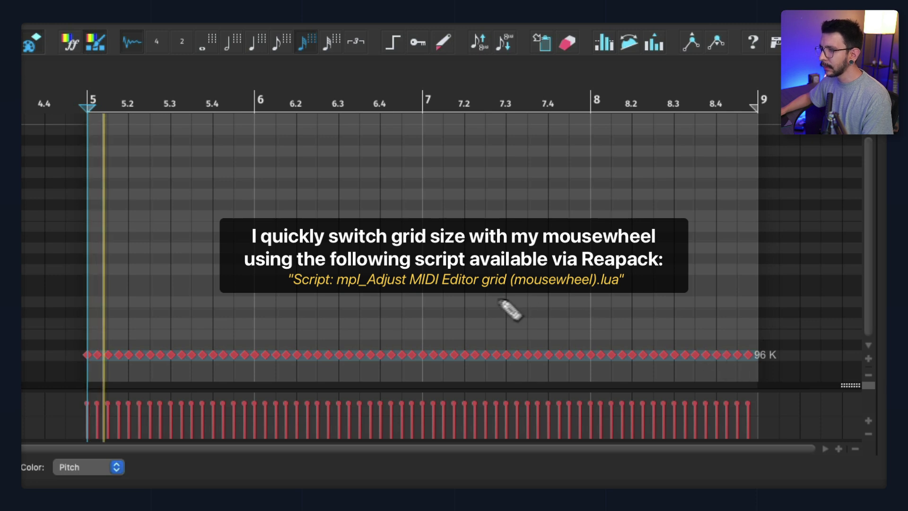
{"action": "key", "text": "space"}
Add a snare hit on beat 3 of each measure from 5 to 8 while playing the loop
{"action": "left_click", "coordinate": [170, 333]}
{"action": "scroll", "coordinate": [163, 348], "scroll_direction": "up", "scroll_amount": 1}
{"action": "key", "text": "space"}
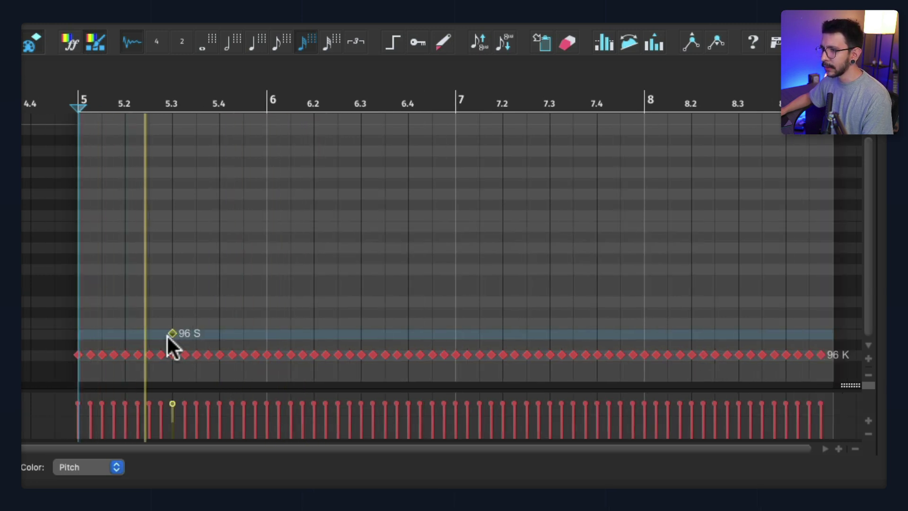
{"action": "left_click", "coordinate": [361, 333]}
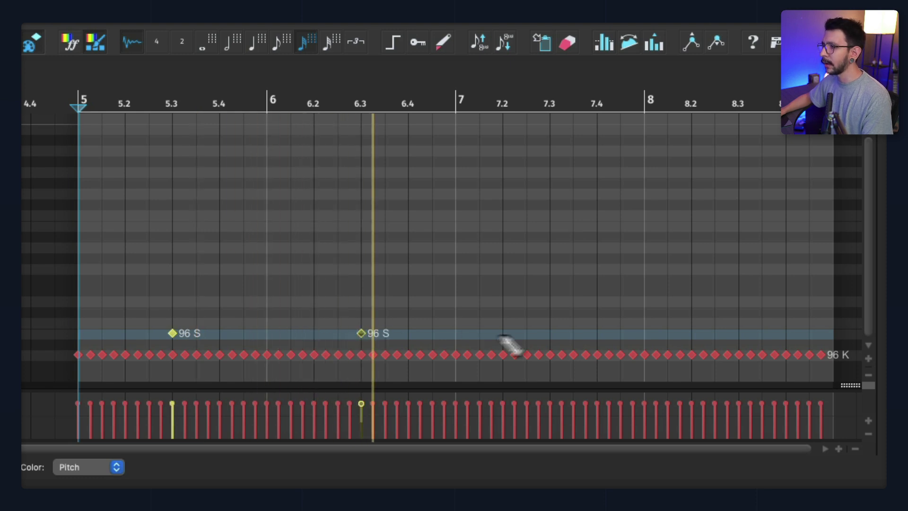
{"action": "left_click", "coordinate": [549, 334]}
{"action": "left_click", "coordinate": [739, 334]}
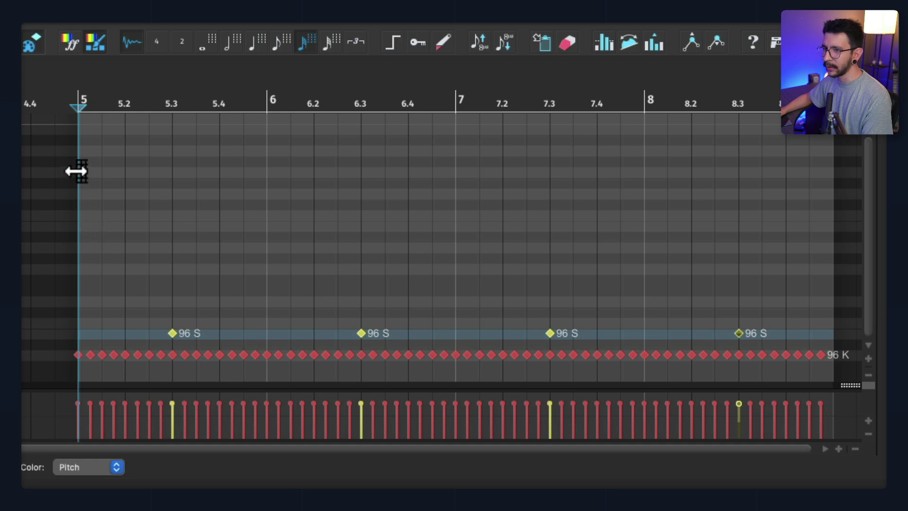
Paint 1/4-note H-o3 hits across measures 5 to 8 and move those in measures 7 and 8 to Crash R
{"action": "left_click", "coordinate": [137, 183]}
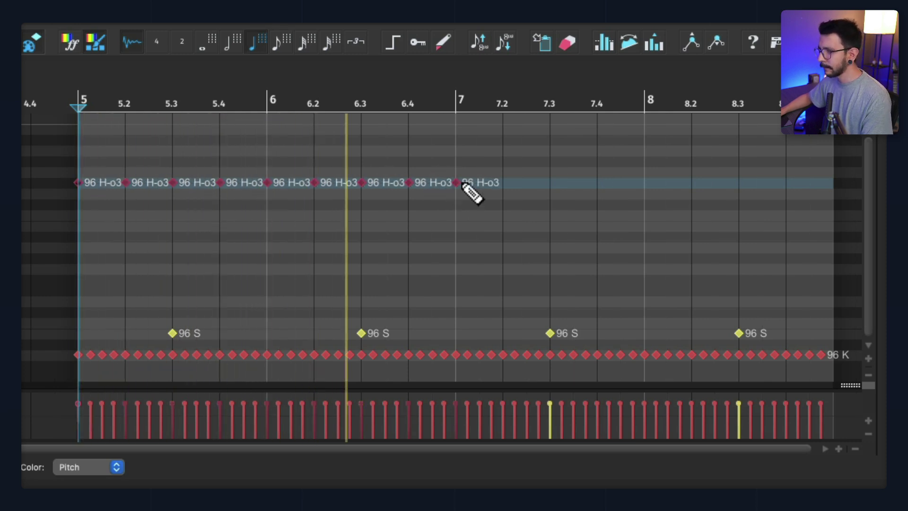
{"action": "mouse_move", "coordinate": [509, 189]}
{"action": "left_mouse_down"}
{"action": "mouse_move", "coordinate": [641, 189]}
{"action": "mouse_move", "coordinate": [794, 180]}
{"action": "left_mouse_up"}
{"action": "left_click_drag", "start_coordinate": [455, 203], "coordinate": [839, 147]}
{"action": "left_click_drag", "start_coordinate": [453, 186], "coordinate": [458, 133]}
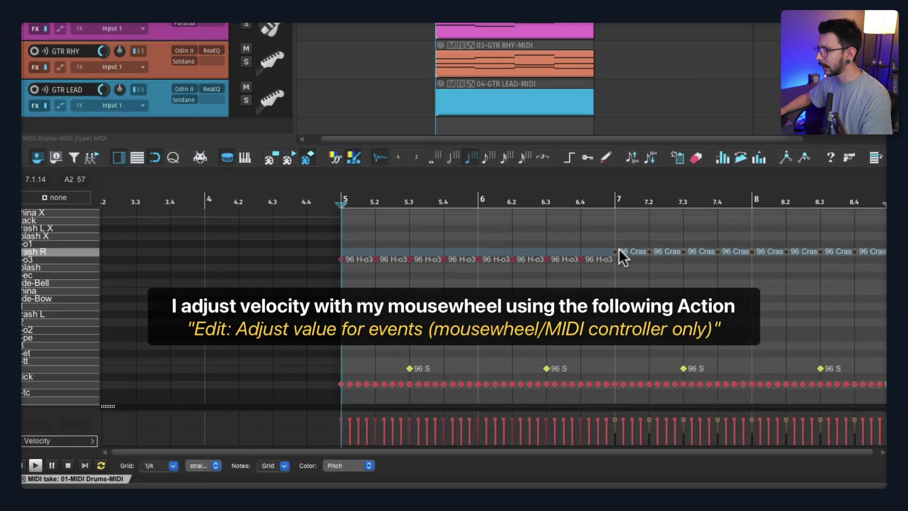
Raise the velocity of all drum notes to 105 during playback and enlarge the velocity lane
{"action": "key", "text": "space"}
{"action": "scroll", "coordinate": [618, 271], "scroll_direction": "up", "scroll_amount": 1}
{"action": "scroll", "coordinate": [550, 296], "scroll_direction": "down", "scroll_amount": 3}
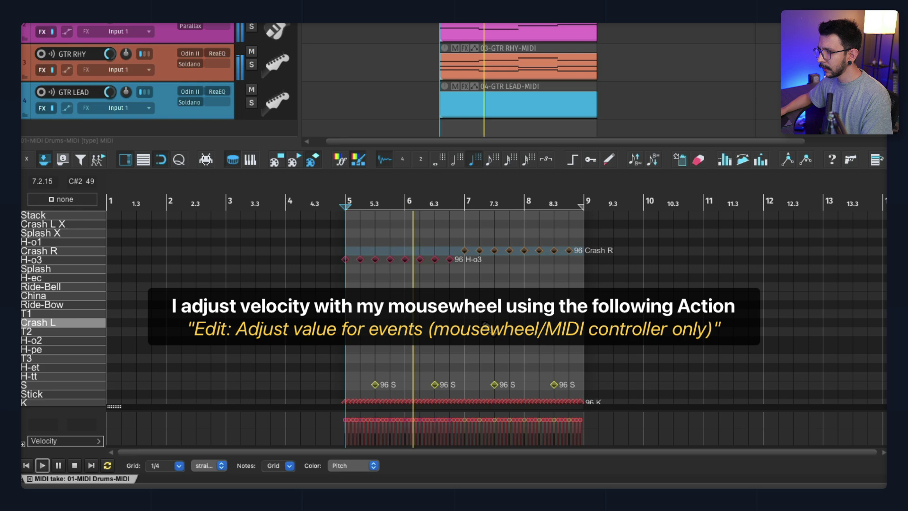
{"action": "scroll", "coordinate": [488, 324], "scroll_direction": "up", "scroll_amount": 9}
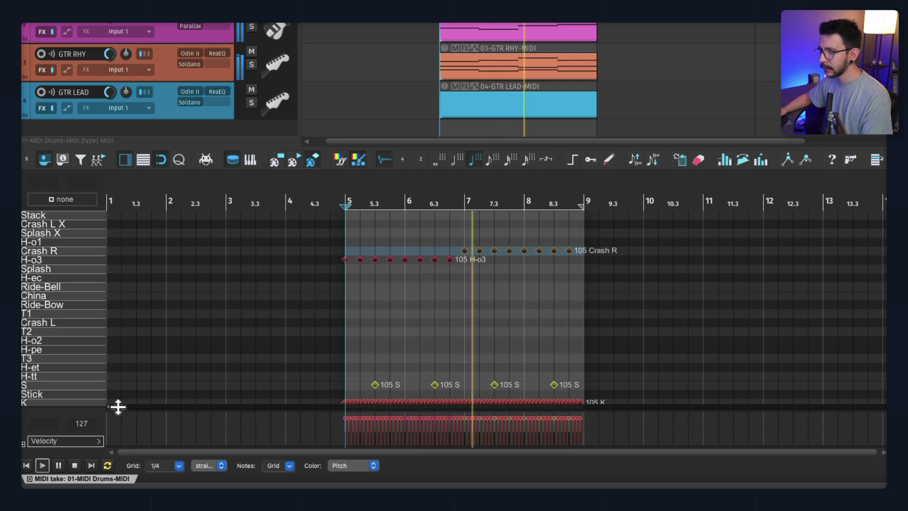
{"action": "left_click_drag", "start_coordinate": [119, 406], "coordinate": [119, 397]}
{"action": "scroll", "coordinate": [276, 316], "scroll_direction": "down", "scroll_amount": 2}
{"action": "scroll", "coordinate": [378, 268], "scroll_direction": "down", "scroll_amount": 3}
{"action": "scroll", "coordinate": [391, 269], "scroll_direction": "down", "scroll_amount": 1}
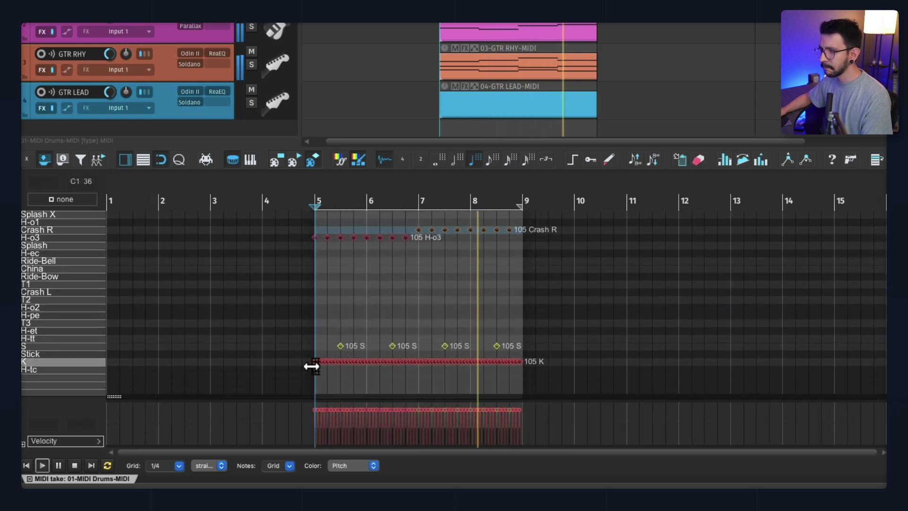
Delete the kick hits in measures 7 and 8, keeping the one on the downbeat of measure 7
{"action": "scroll", "coordinate": [466, 340], "scroll_direction": "up", "scroll_amount": 2}
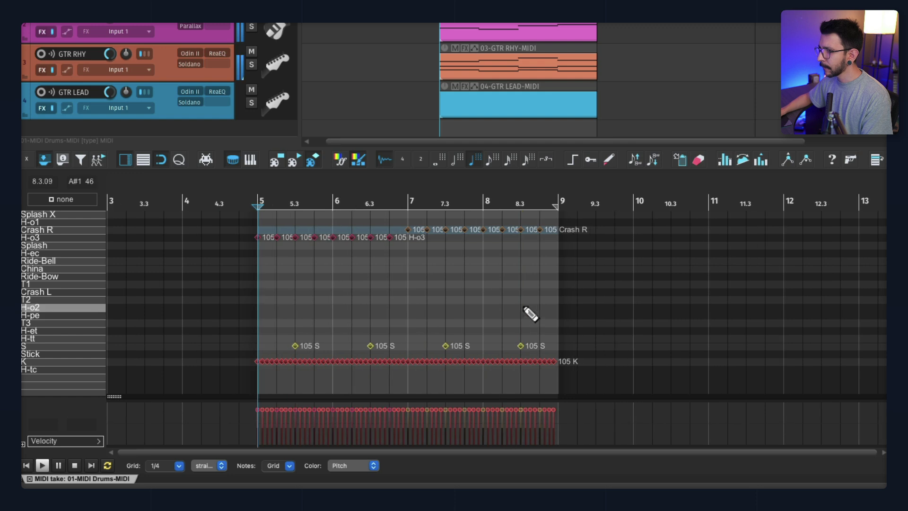
{"action": "scroll", "coordinate": [378, 293], "scroll_direction": "up", "scroll_amount": 3}
{"action": "left_click_drag", "start_coordinate": [703, 371], "coordinate": [444, 357]}
{"action": "key", "text": "Delete"}
{"action": "scroll", "coordinate": [486, 363], "scroll_direction": "up", "scroll_amount": 3}
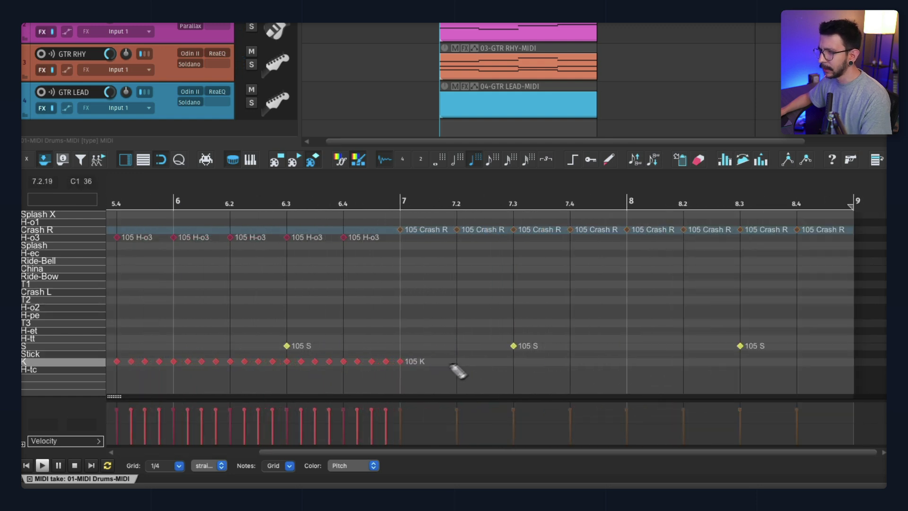
On a 1/8 grid, add sparser kicks in measures 7 and 8, a snare on 8.1, a T2 hit on 8.4 and T1 an eighth after it
{"action": "left_click", "coordinate": [458, 361]}
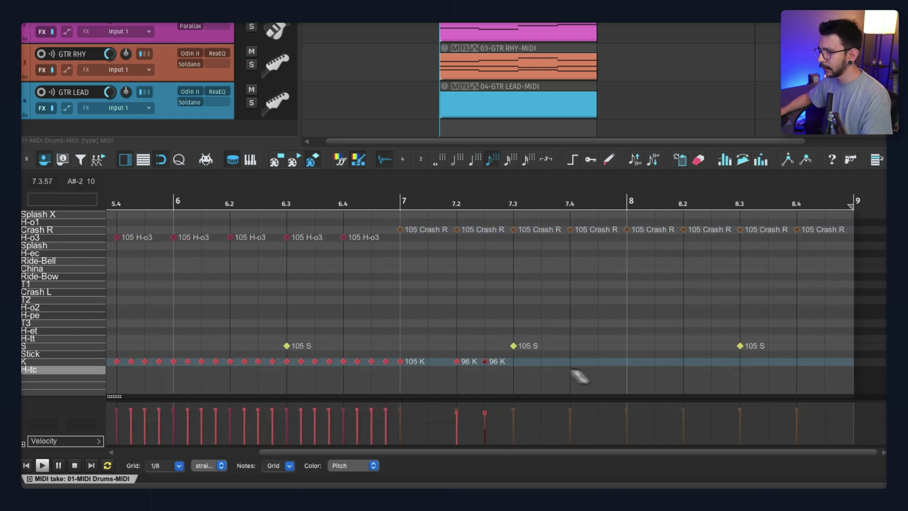
{"action": "left_click", "coordinate": [797, 299]}
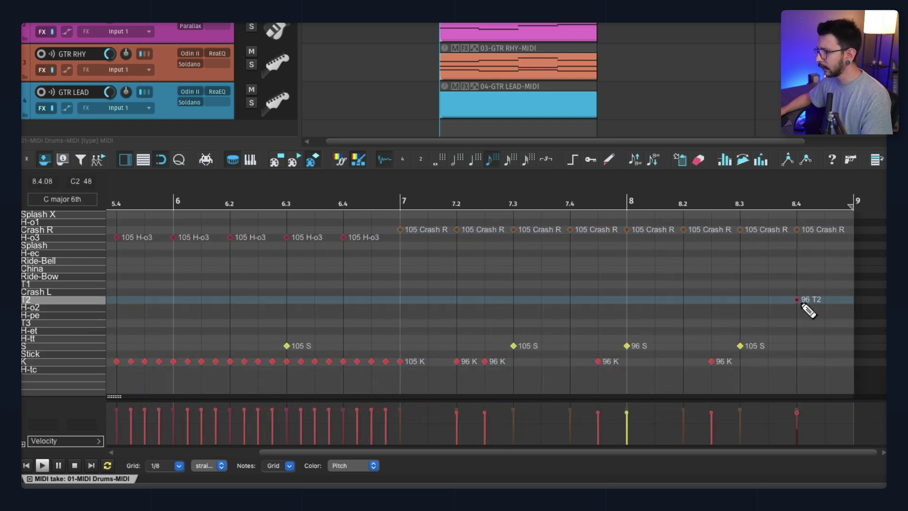
{"action": "left_click", "coordinate": [825, 308]}
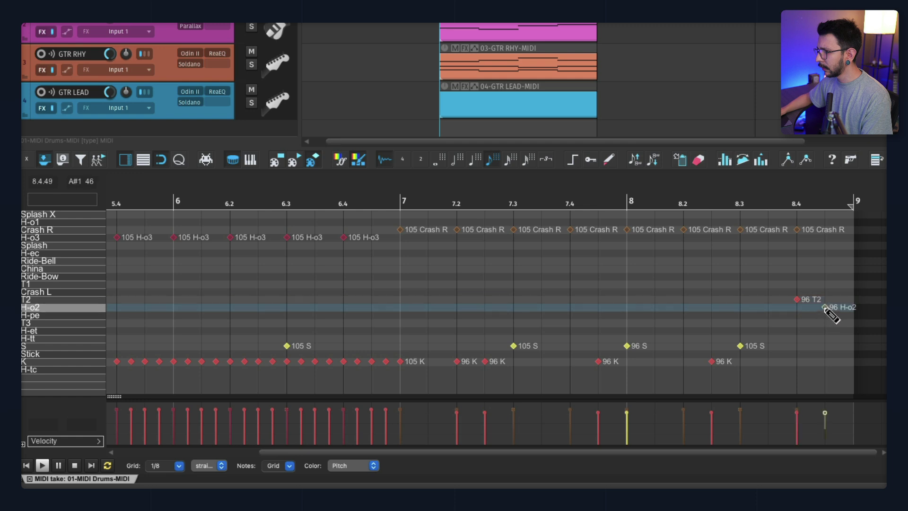
{"action": "left_click_drag", "start_coordinate": [827, 310], "coordinate": [826, 283]}
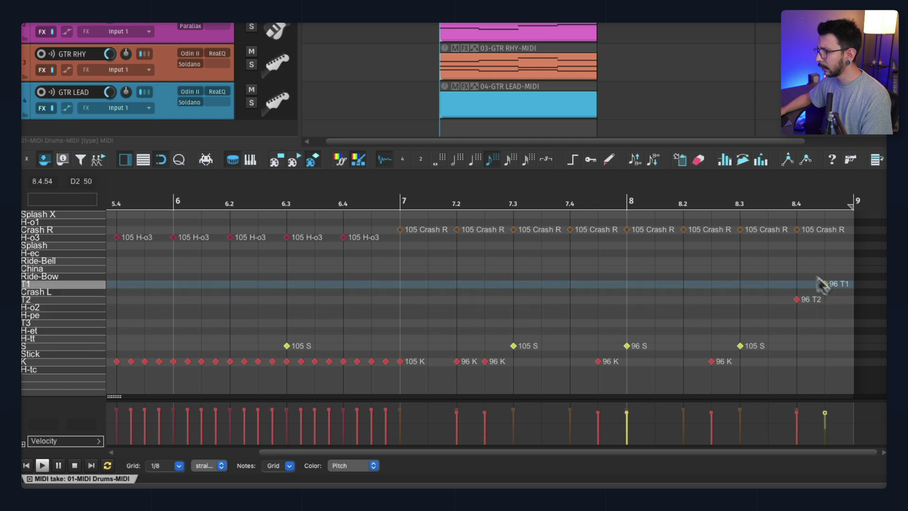
Play back the drum pattern and add kicks on 7.4 and 8.2 and 1/16 snare hits after 8.3
{"action": "key", "text": "space"}
{"action": "scroll", "coordinate": [624, 267], "scroll_direction": "down", "scroll_amount": 1}
{"action": "scroll", "coordinate": [624, 267], "scroll_direction": "down", "scroll_amount": 2}
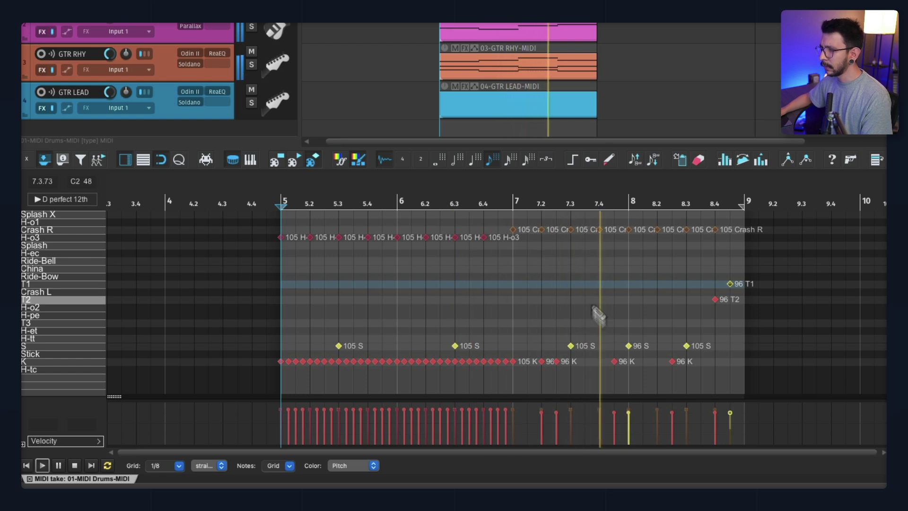
{"action": "left_click", "coordinate": [607, 362]}
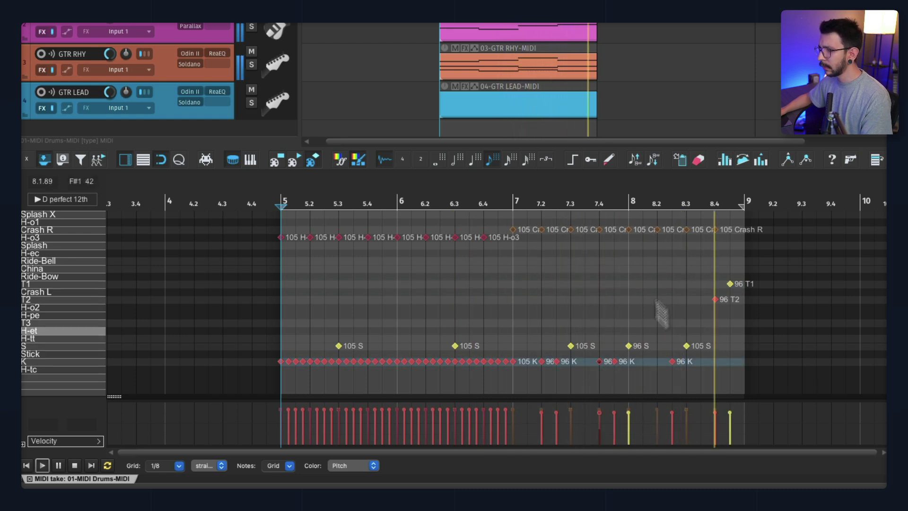
Vary the velocities: snares 115, 119 and 110, H-o3 hits 112, kicks after 7.1 to 113, and crashes on 7.3, 8.1 and 8.3 to 101
{"action": "scroll", "coordinate": [647, 278], "scroll_direction": "up", "scroll_amount": 2}
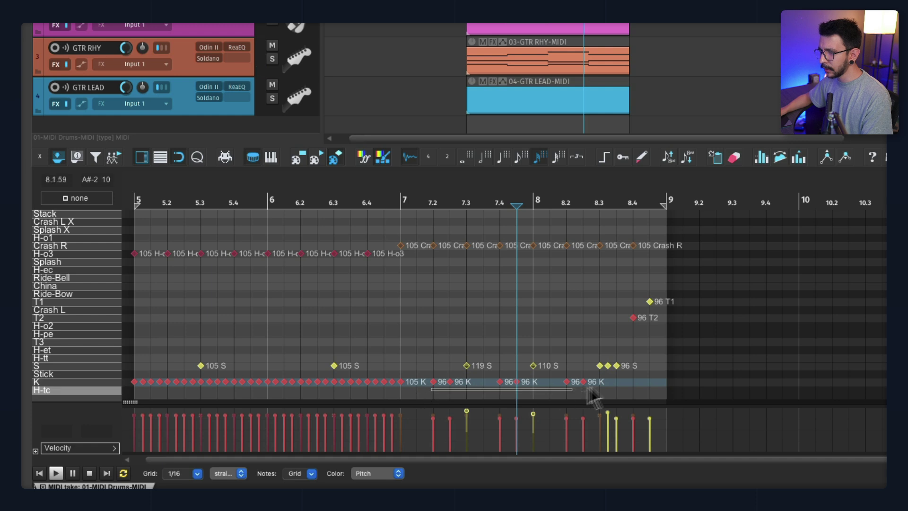
{"action": "scroll", "coordinate": [616, 378], "scroll_direction": "up", "scroll_amount": 3}
{"action": "mouse_move", "coordinate": [601, 385]}
{"action": "left_mouse_down"}
{"action": "mouse_move", "coordinate": [610, 382]}
{"action": "mouse_move", "coordinate": [590, 384]}
{"action": "left_mouse_up"}
{"action": "scroll", "coordinate": [508, 308], "scroll_direction": "left", "scroll_amount": 5}
{"action": "left_click_drag", "start_coordinate": [367, 358], "coordinate": [567, 397]}
{"action": "left_click_drag", "start_coordinate": [553, 231], "coordinate": [857, 266]}
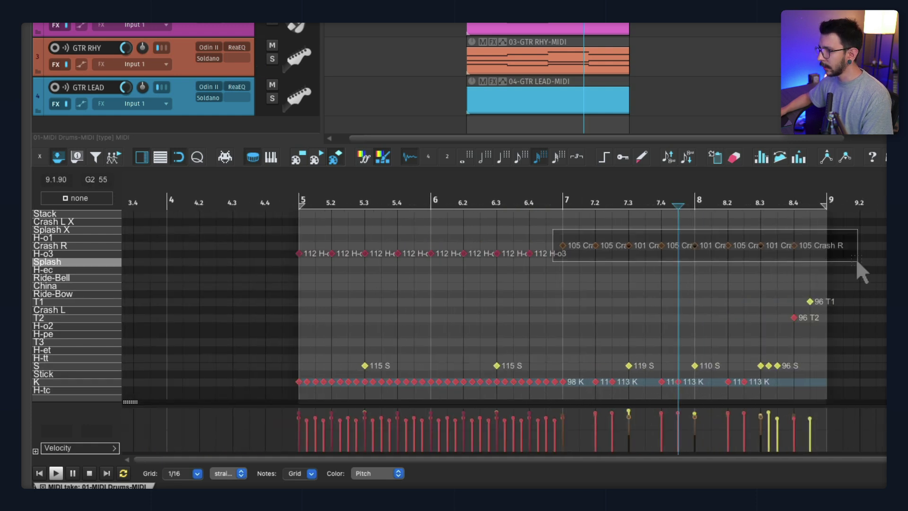
Raise both tom hits to velocity 119, set the last two snare hits to 91 and 117, and play back the result
{"action": "key", "text": "space"}
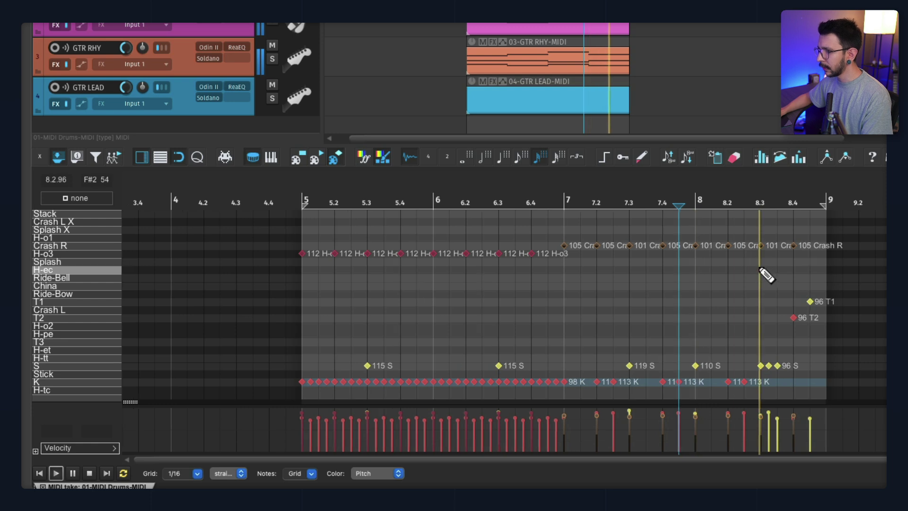
{"action": "left_click_drag", "start_coordinate": [784, 324], "coordinate": [869, 272]}
{"action": "scroll", "coordinate": [826, 283], "scroll_direction": "up", "scroll_amount": 3}
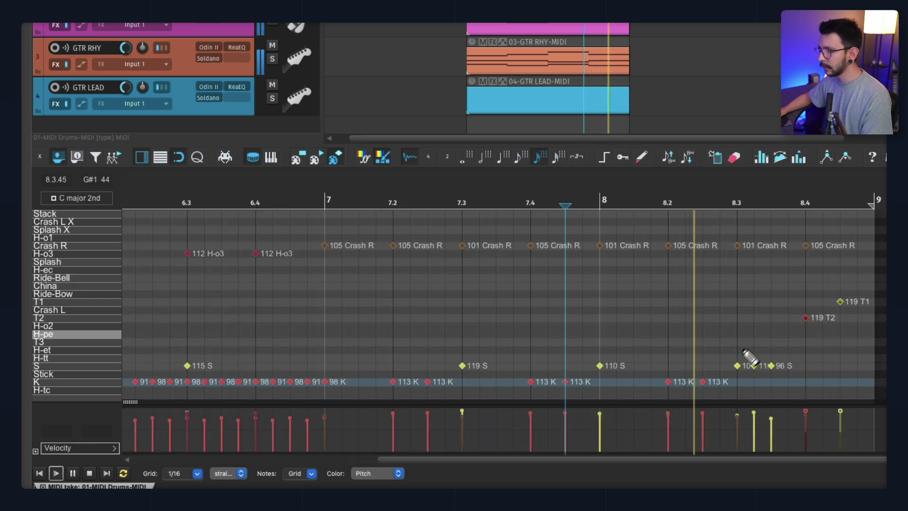
{"action": "left_click_drag", "start_coordinate": [754, 365], "coordinate": [787, 344]}
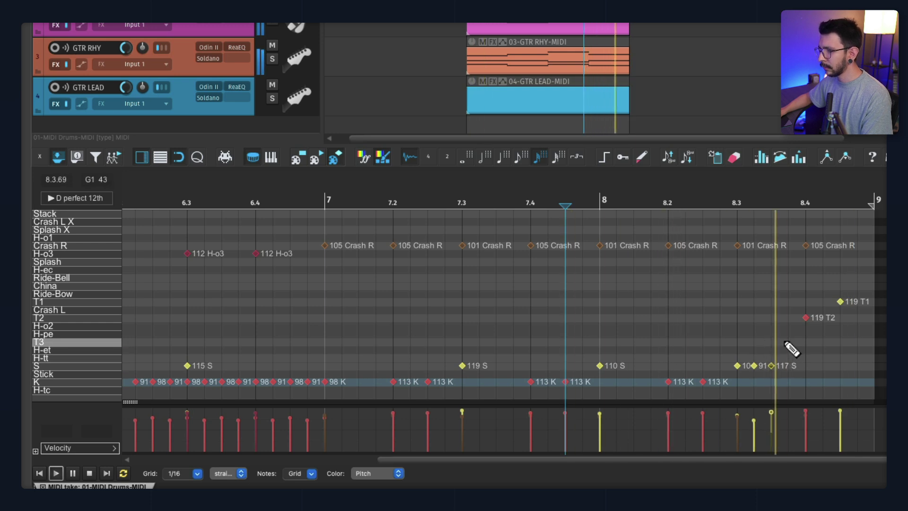
{"action": "scroll", "coordinate": [804, 321], "scroll_direction": "down", "scroll_amount": 4}
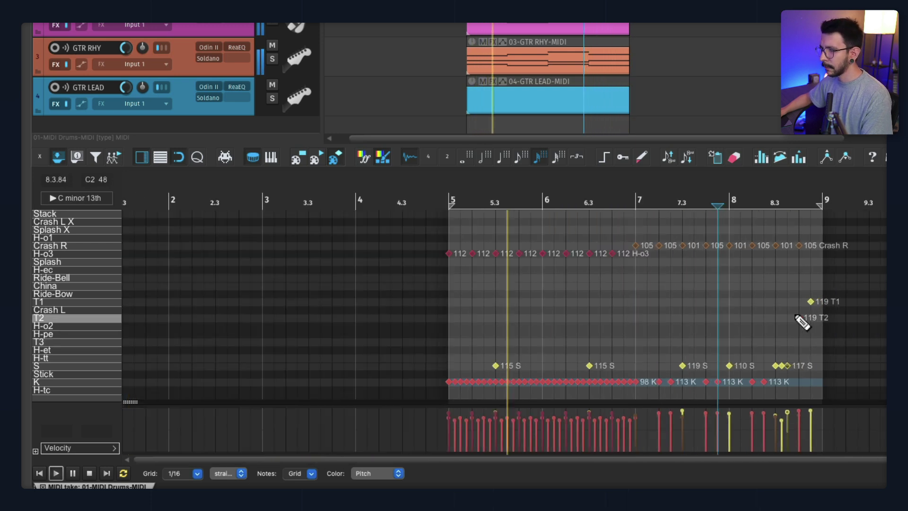
{"action": "scroll", "coordinate": [799, 321], "scroll_direction": "down", "scroll_amount": 2}
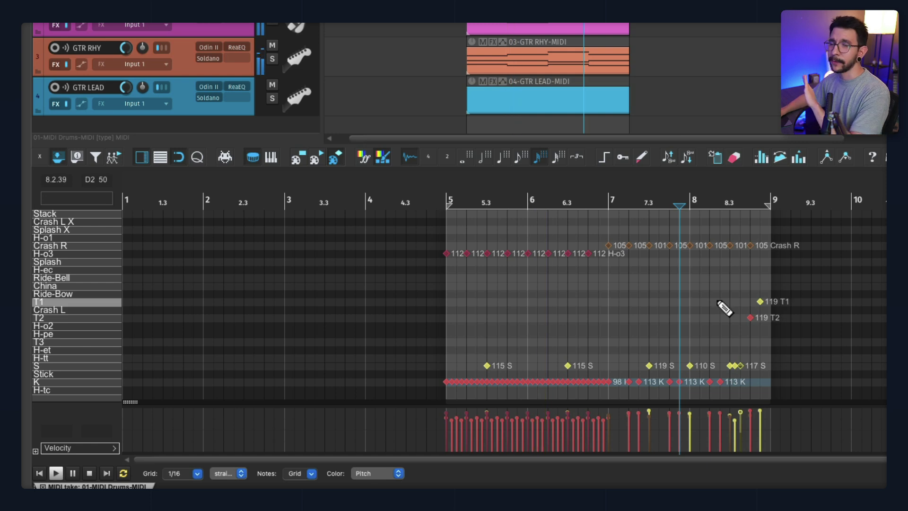
{"action": "scroll", "coordinate": [700, 306], "scroll_direction": "right", "scroll_amount": 2}
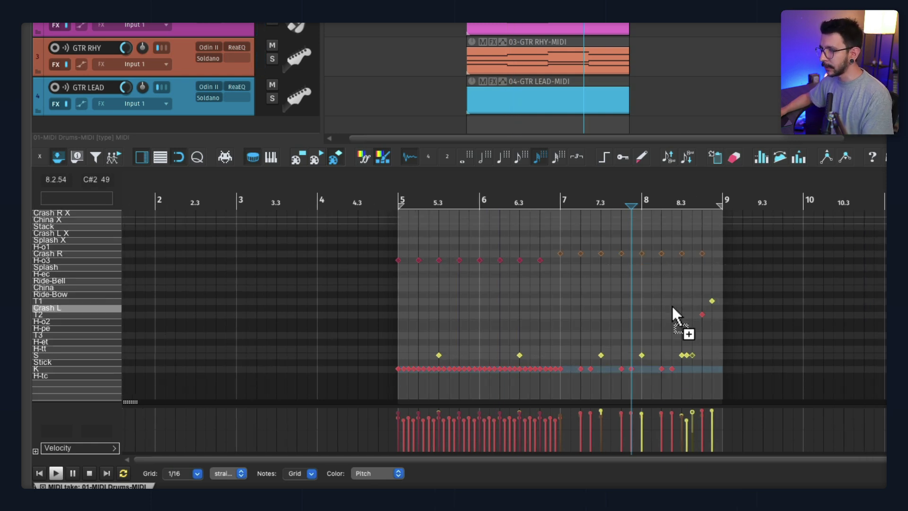
{"action": "scroll", "coordinate": [664, 311], "scroll_direction": "up", "scroll_amount": 2}
{"action": "mouse_move", "coordinate": [671, 316]}
{"action": "left_mouse_down"}
{"action": "mouse_move", "coordinate": [671, 288]}
{"action": "mouse_move", "coordinate": [675, 307]}
{"action": "left_mouse_up"}
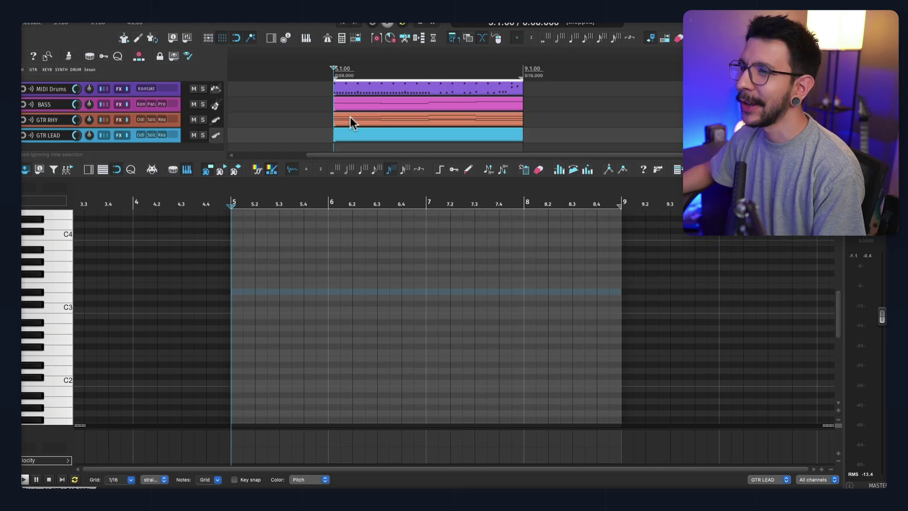
Show the GTR RHY, BASS and MIDI Drums items one after another in the same MIDI editor
{"action": "left_click", "coordinate": [350, 117]}
{"action": "left_click", "coordinate": [351, 104]}
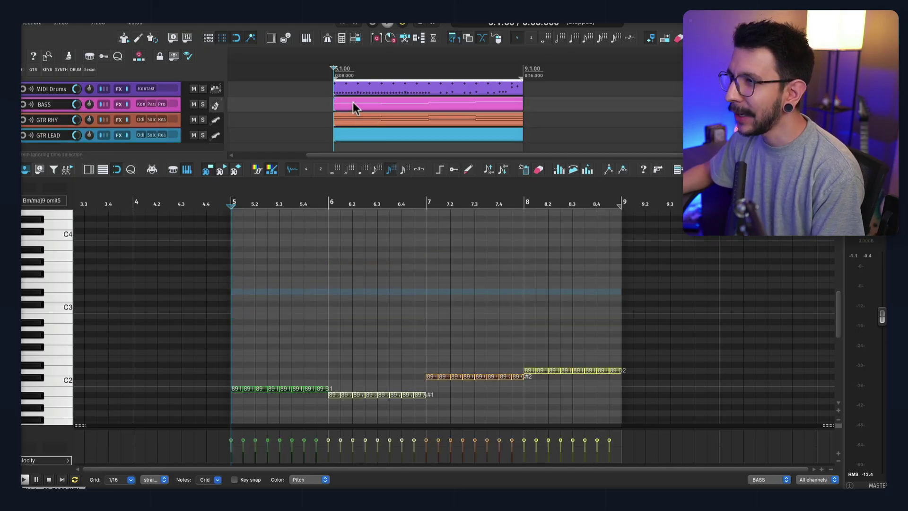
{"action": "left_click", "coordinate": [358, 94]}
Open the GTR LEAD item in the editor and overlay the GTR RHY notes behind it as a reference
{"action": "left_click", "coordinate": [345, 134]}
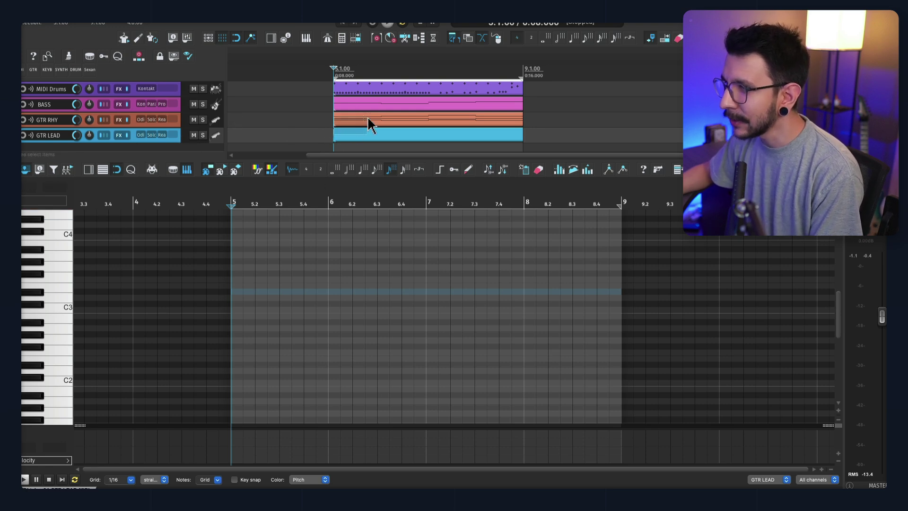
{"action": "left_click_drag", "start_coordinate": [368, 116], "coordinate": [369, 118]}
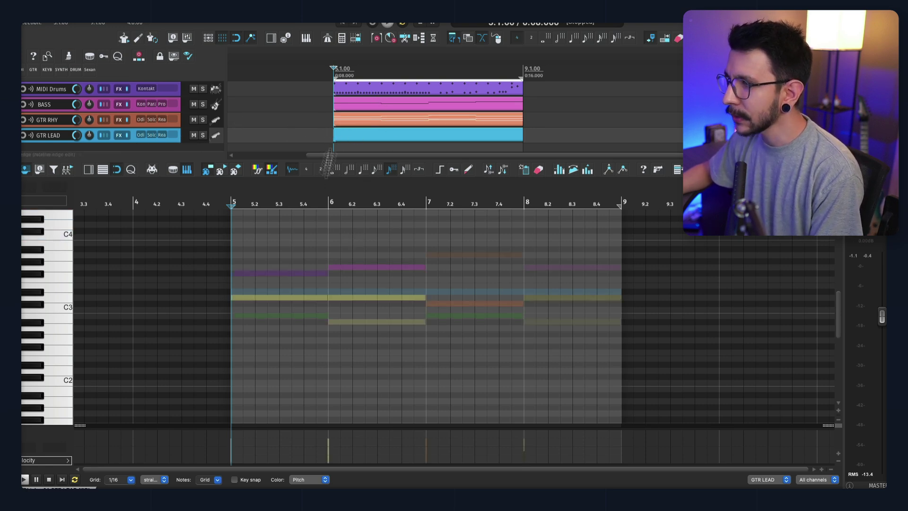
{"action": "scroll", "coordinate": [232, 323], "scroll_direction": "up", "scroll_amount": 1}
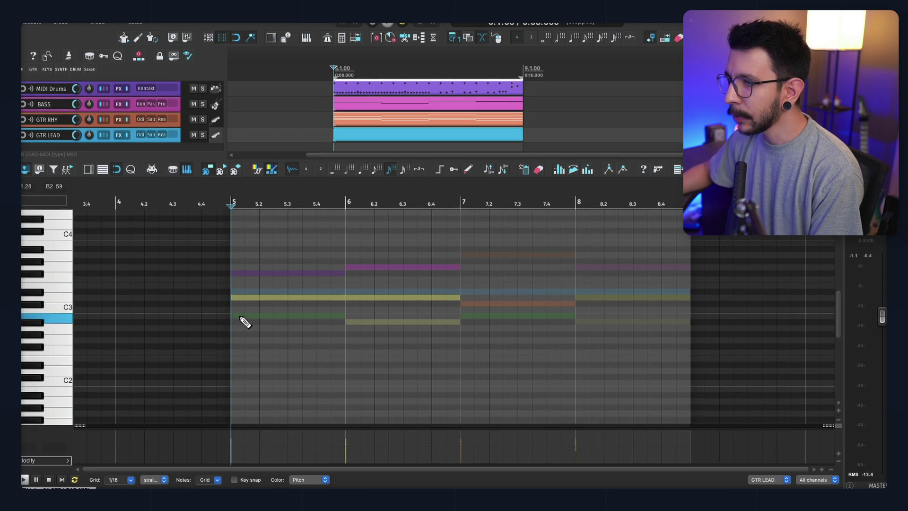
Write the first five eighth notes of the lead part in bar 5: B2, D3, F#3, D3 and F#3
{"action": "left_click", "coordinate": [239, 315]}
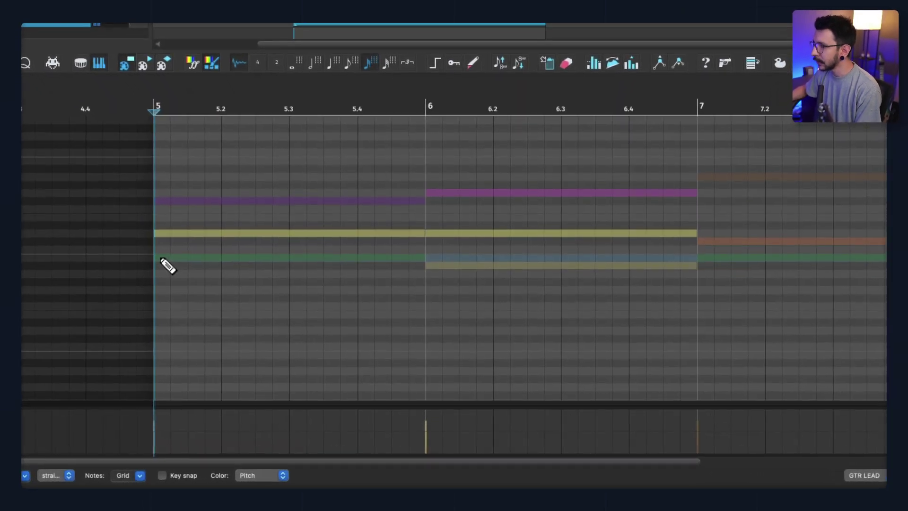
{"action": "left_click", "coordinate": [163, 257]}
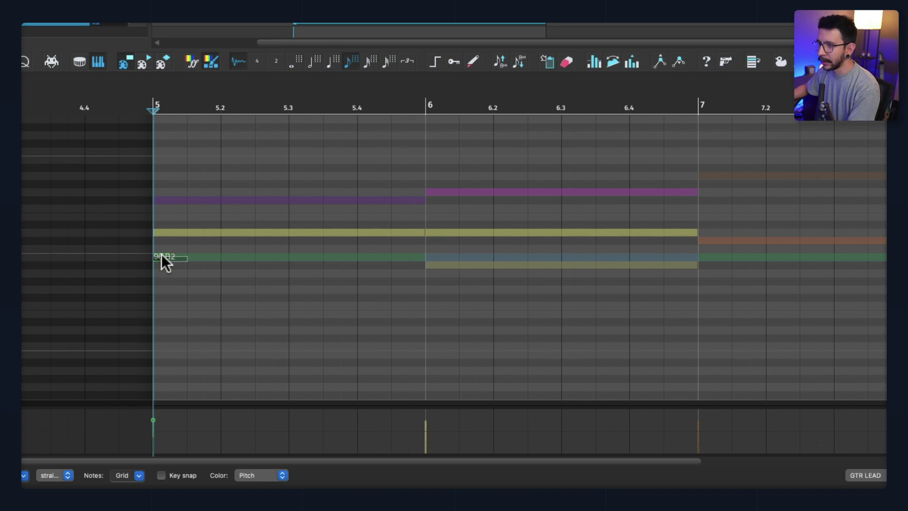
{"action": "scroll", "coordinate": [183, 266], "scroll_direction": "down", "scroll_amount": 1}
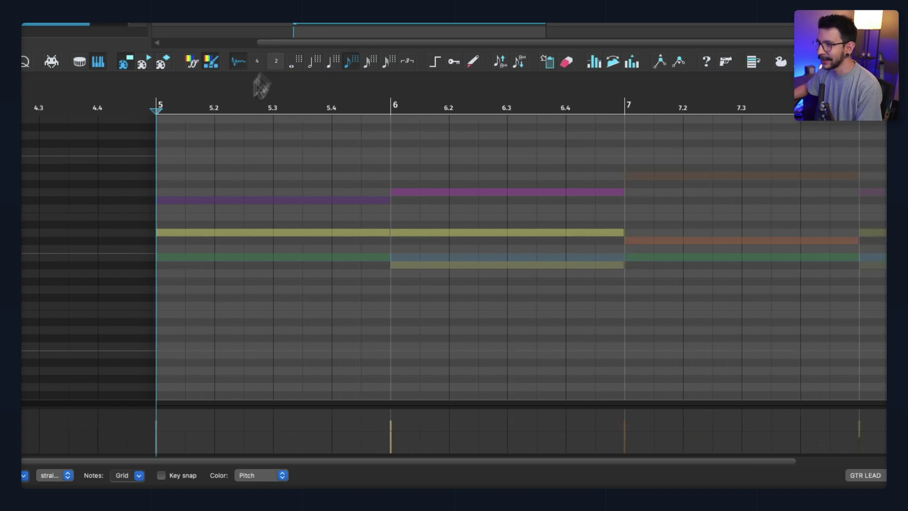
{"action": "left_click", "coordinate": [197, 232]}
{"action": "left_click", "coordinate": [232, 200]}
{"action": "left_click", "coordinate": [259, 232]}
{"action": "left_click", "coordinate": [294, 201]}
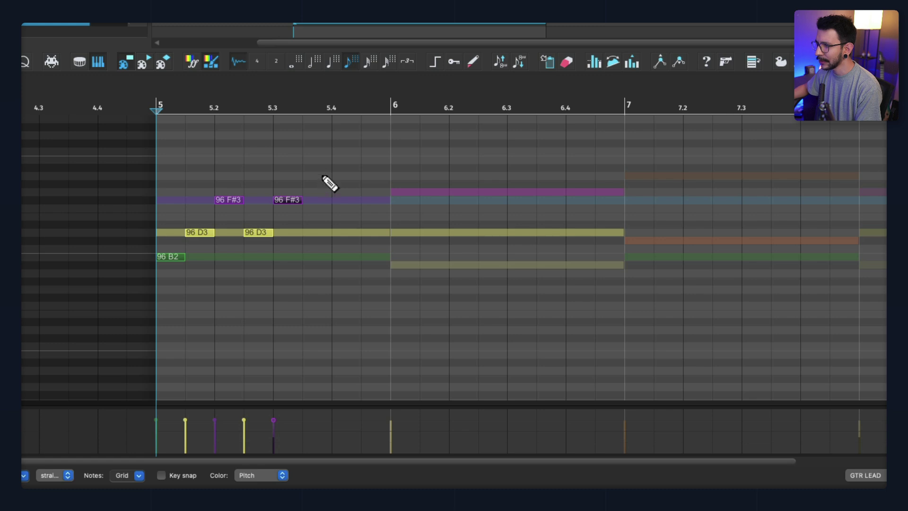
Complete the bar 5 lead line with eighth notes B3, F#3 and D4, and play it back
{"action": "mouse_move", "coordinate": [324, 179]}
{"action": "left_mouse_down"}
{"action": "mouse_move", "coordinate": [328, 167]}
{"action": "mouse_move", "coordinate": [334, 199]}
{"action": "mouse_move", "coordinate": [332, 168]}
{"action": "left_mouse_up"}
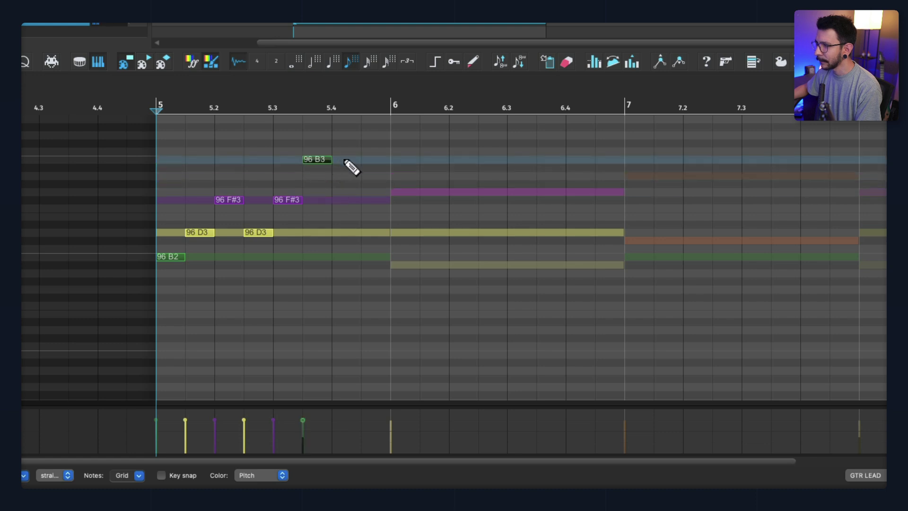
{"action": "left_click", "coordinate": [348, 198]}
{"action": "left_click", "coordinate": [374, 143]}
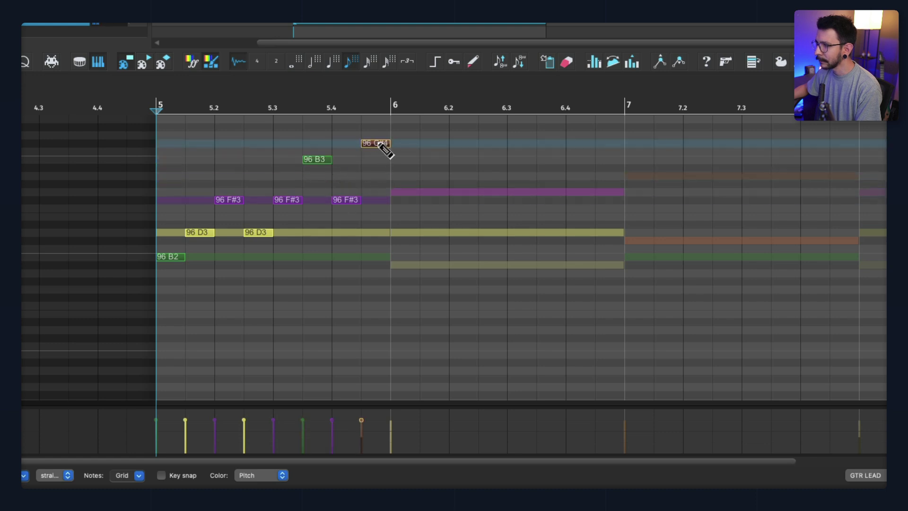
{"action": "left_click_drag", "start_coordinate": [381, 142], "coordinate": [385, 134]}
{"action": "scroll", "coordinate": [389, 173], "scroll_direction": "down", "scroll_amount": 1}
{"action": "scroll", "coordinate": [391, 199], "scroll_direction": "right", "scroll_amount": 1}
{"action": "scroll", "coordinate": [391, 201], "scroll_direction": "up", "scroll_amount": 1}
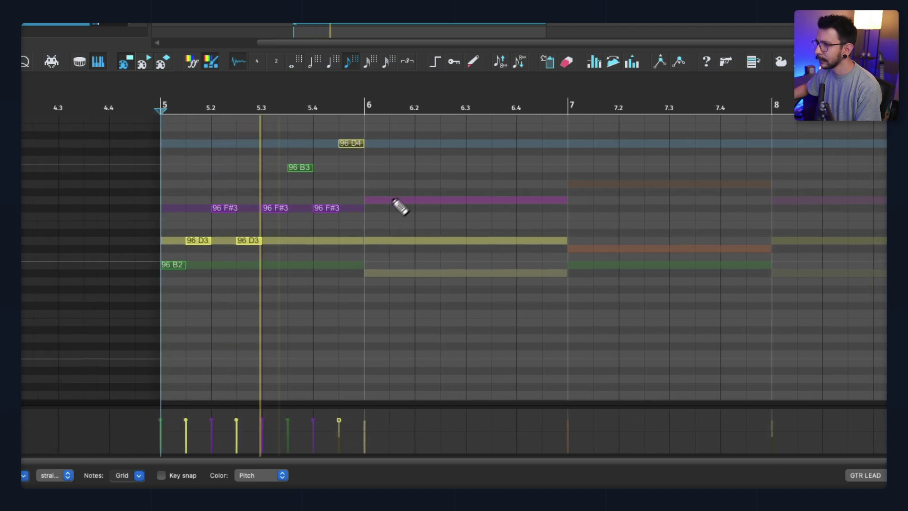
{"action": "key", "text": "space"}
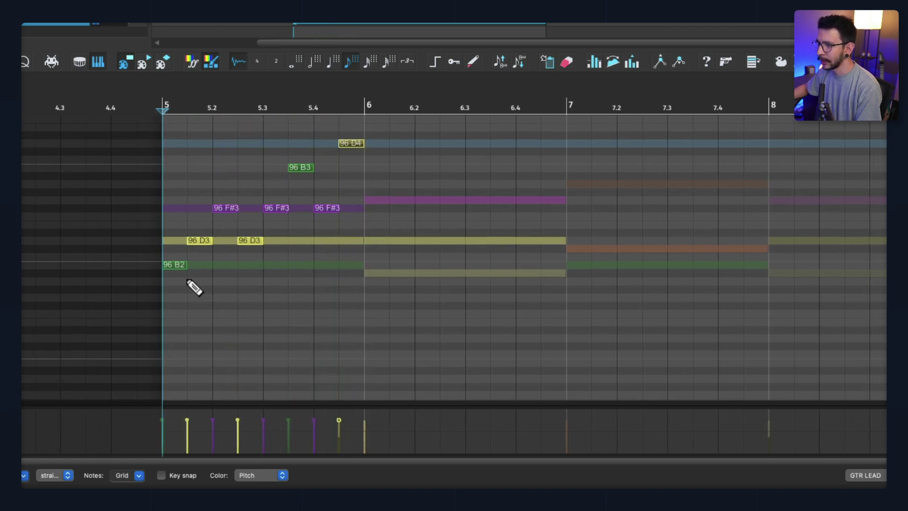
Compress the eight lead notes into sixteenth notes over the first half of bar 5 and set the grid to 1/16
{"action": "left_click_drag", "start_coordinate": [186, 279], "coordinate": [262, 151]}
{"action": "left_click", "coordinate": [370, 63]}
{"action": "scroll", "coordinate": [274, 173], "scroll_direction": "up", "scroll_amount": 2}
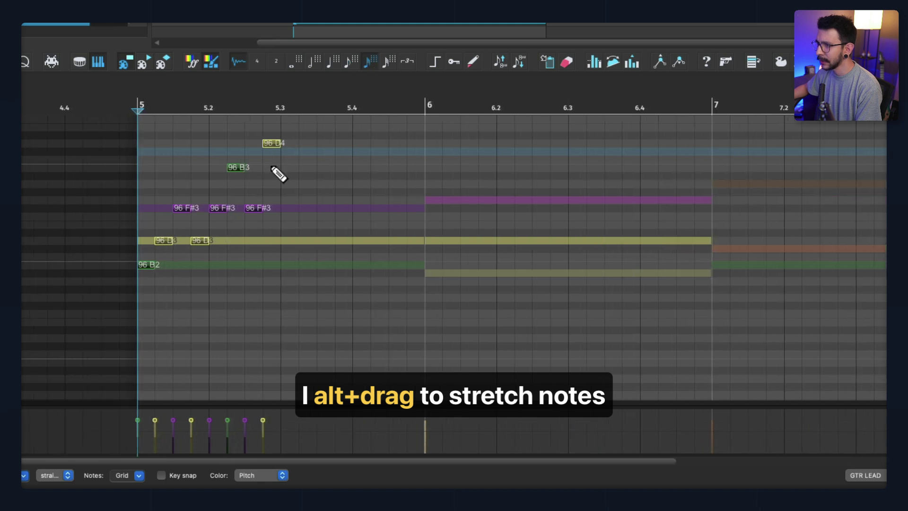
Fill the second half of bar 5 with sixteenth notes B3, D4, F#4, D4, B3, F#3, D3 and F#3, and play it back
{"action": "left_click", "coordinate": [296, 169]}
{"action": "left_click", "coordinate": [311, 143]}
{"action": "scroll", "coordinate": [334, 161], "scroll_direction": "up", "scroll_amount": 2}
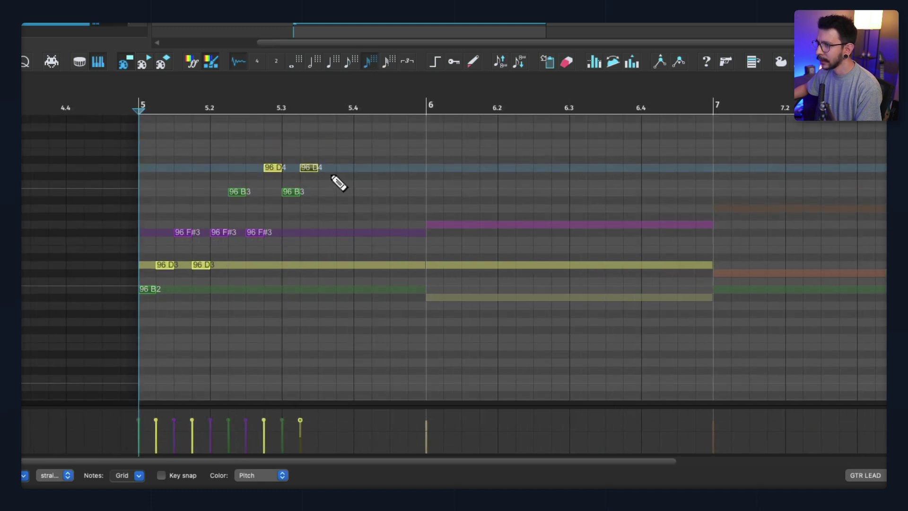
{"action": "left_click", "coordinate": [324, 136]}
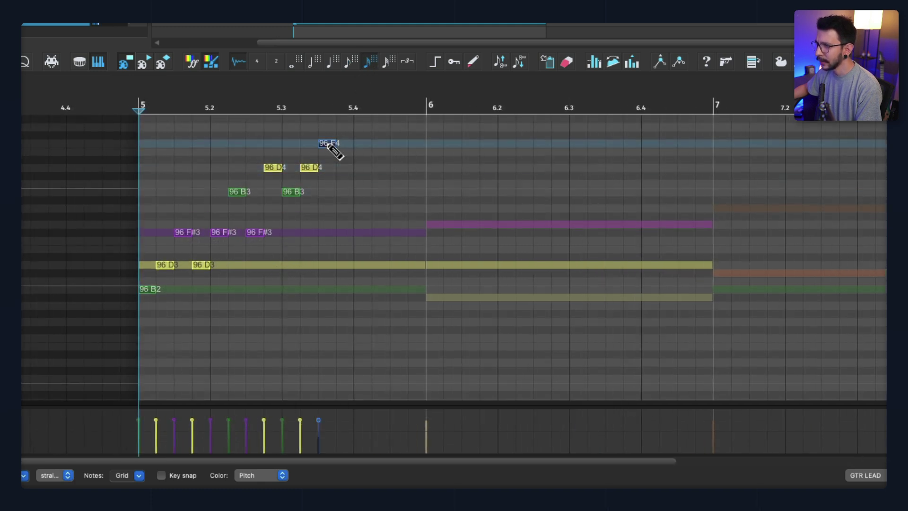
{"action": "left_click", "coordinate": [344, 168]}
{"action": "left_click", "coordinate": [363, 191]}
{"action": "left_click", "coordinate": [386, 233]}
{"action": "left_click", "coordinate": [401, 266]}
{"action": "left_click", "coordinate": [416, 233]}
{"action": "key", "text": "space"}
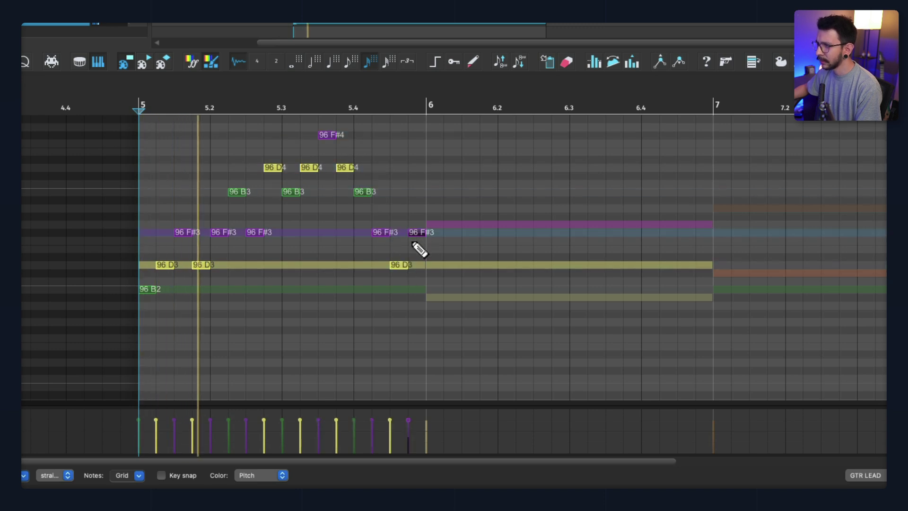
{"action": "key", "text": "space"}
{"action": "scroll", "coordinate": [437, 238], "scroll_direction": "down", "scroll_amount": 2}
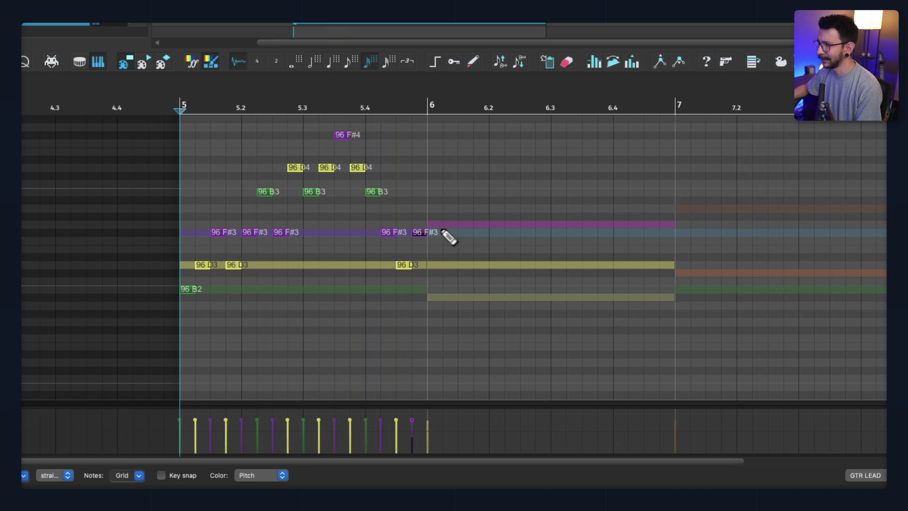
Raise the last three notes of bar 5 to F#4, B4 and F#4, checking them in playback
{"action": "left_click_drag", "start_coordinate": [450, 233], "coordinate": [354, 242]}
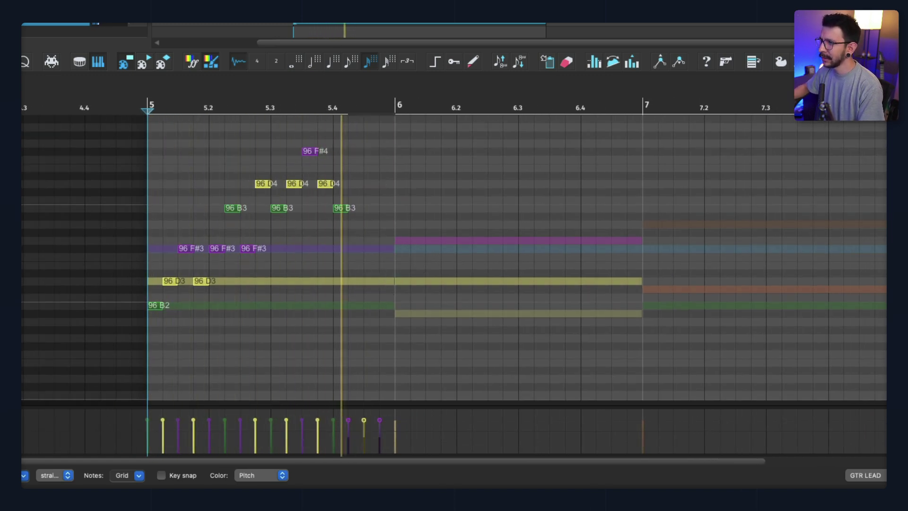
{"action": "left_click_drag", "start_coordinate": [368, 184], "coordinate": [362, 146]}
{"action": "scroll", "coordinate": [371, 186], "scroll_direction": "down", "scroll_amount": 1}
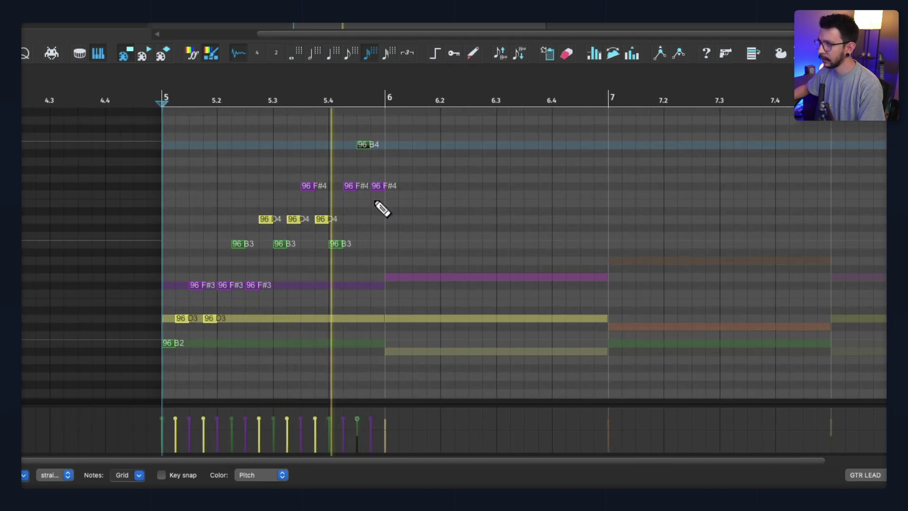
{"action": "scroll", "coordinate": [398, 227], "scroll_direction": "down", "scroll_amount": 1}
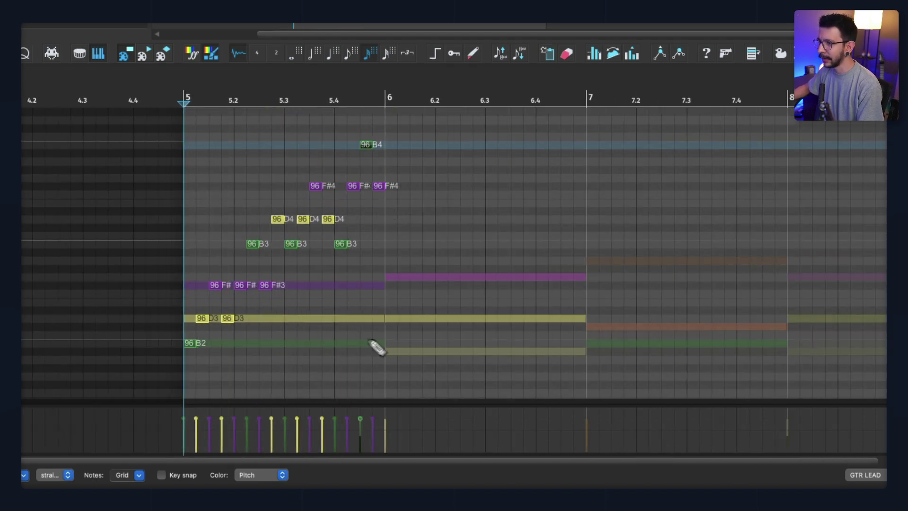
Fill bar 6 with a rising sixteenth-note run from A#2 through D3, G3, A#3, D4 and G4, peaking on A#4 and ending on A#3
{"action": "left_click_drag", "start_coordinate": [190, 353], "coordinate": [385, 134]}
{"action": "left_click", "coordinate": [397, 351]}
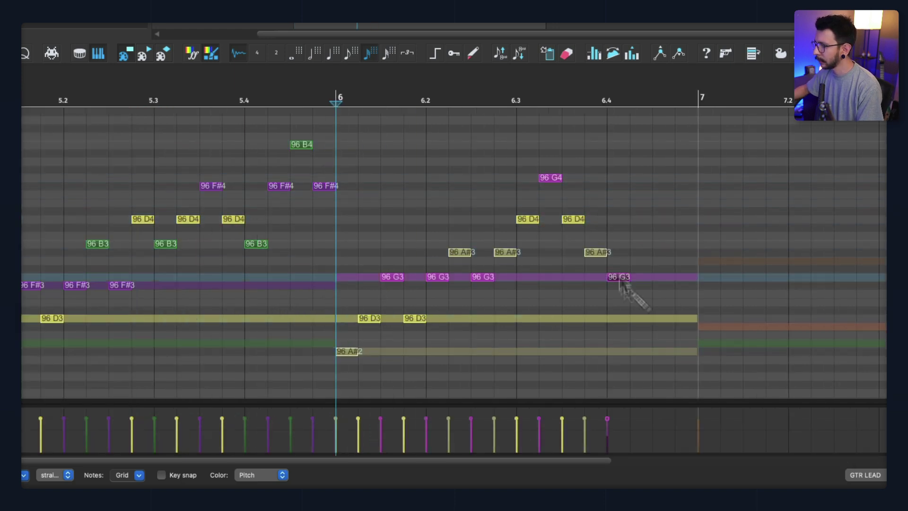
{"action": "left_click", "coordinate": [643, 317]}
{"action": "left_click", "coordinate": [664, 276]}
{"action": "left_click", "coordinate": [688, 252]}
{"action": "mouse_move", "coordinate": [597, 252]}
{"action": "left_mouse_down"}
{"action": "mouse_move", "coordinate": [596, 153]}
{"action": "mouse_move", "coordinate": [660, 177]}
{"action": "left_mouse_up"}
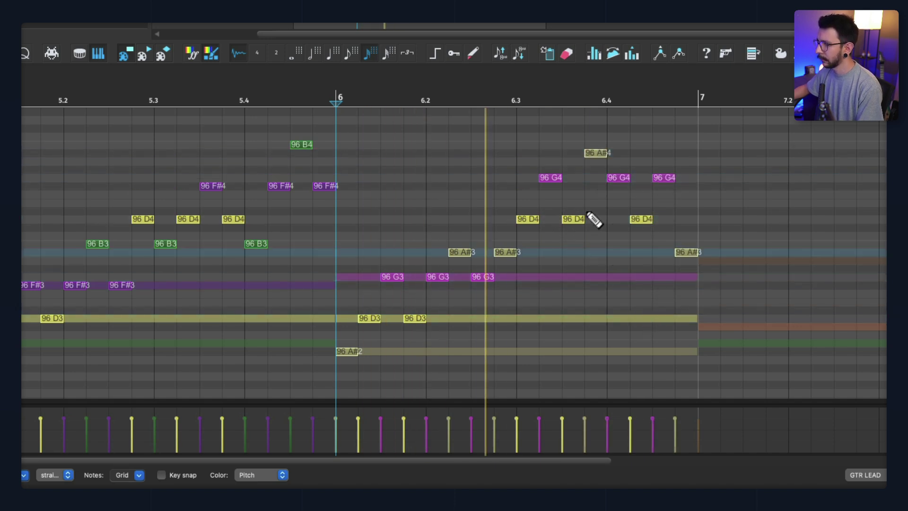
Play back bars 5 and 6 of the lead part from the start of bar 5
{"action": "scroll", "coordinate": [691, 225], "scroll_direction": "down", "scroll_amount": 2}
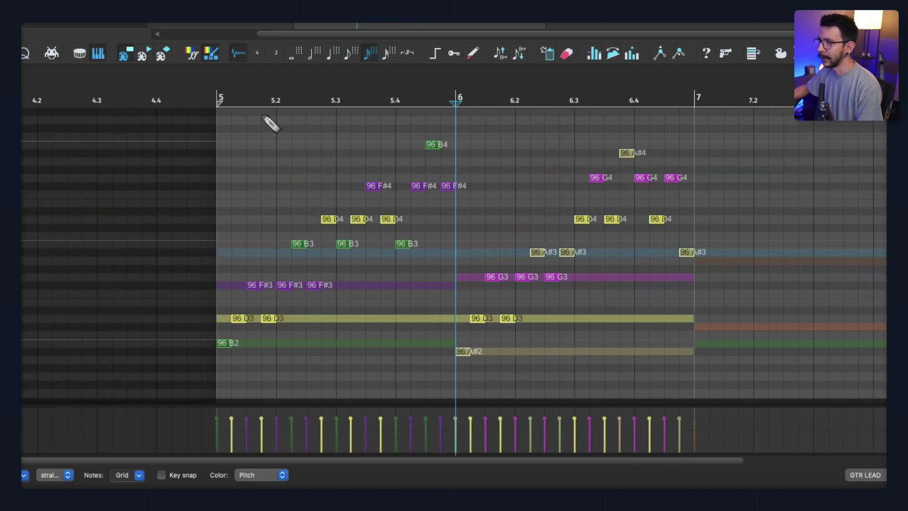
{"action": "scroll", "coordinate": [361, 193], "scroll_direction": "right", "scroll_amount": 3}
{"action": "scroll", "coordinate": [358, 186], "scroll_direction": "down", "scroll_amount": 2}
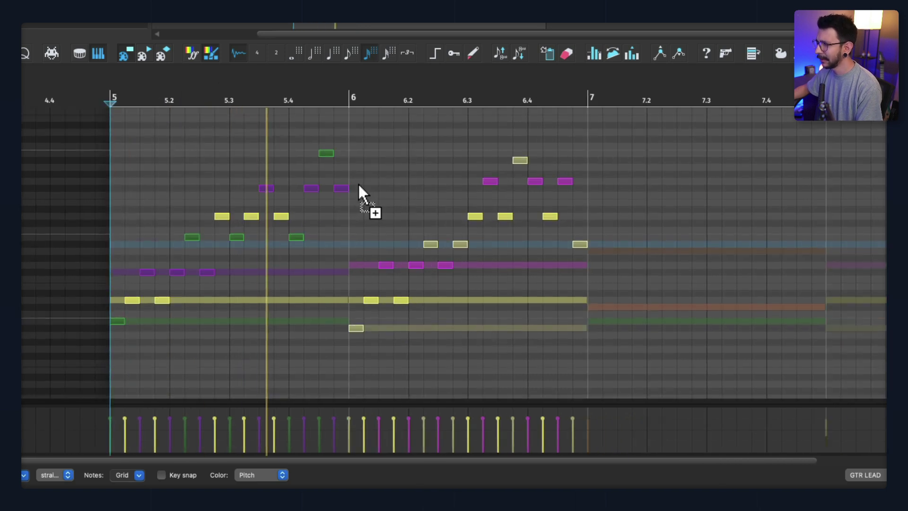
{"action": "scroll", "coordinate": [397, 204], "scroll_direction": "up", "scroll_amount": 2}
{"action": "scroll", "coordinate": [465, 199], "scroll_direction": "right", "scroll_amount": 1}
{"action": "scroll", "coordinate": [466, 199], "scroll_direction": "right", "scroll_amount": 2}
{"action": "scroll", "coordinate": [466, 198], "scroll_direction": "up", "scroll_amount": 1}
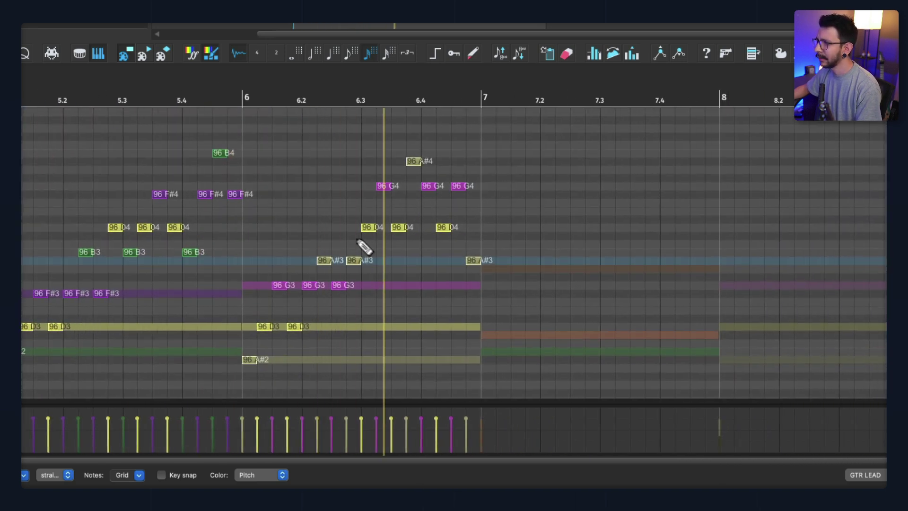
{"action": "scroll", "coordinate": [478, 229], "scroll_direction": "right", "scroll_amount": 3}
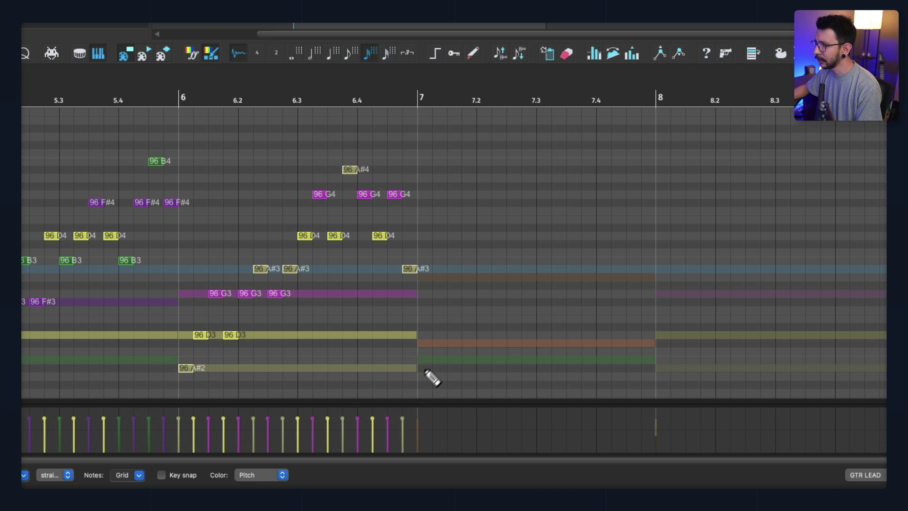
Start bar 7 with sixteenth notes A3, C#3, B2 and C#3, and raise them two octaves
{"action": "left_click", "coordinate": [424, 277]}
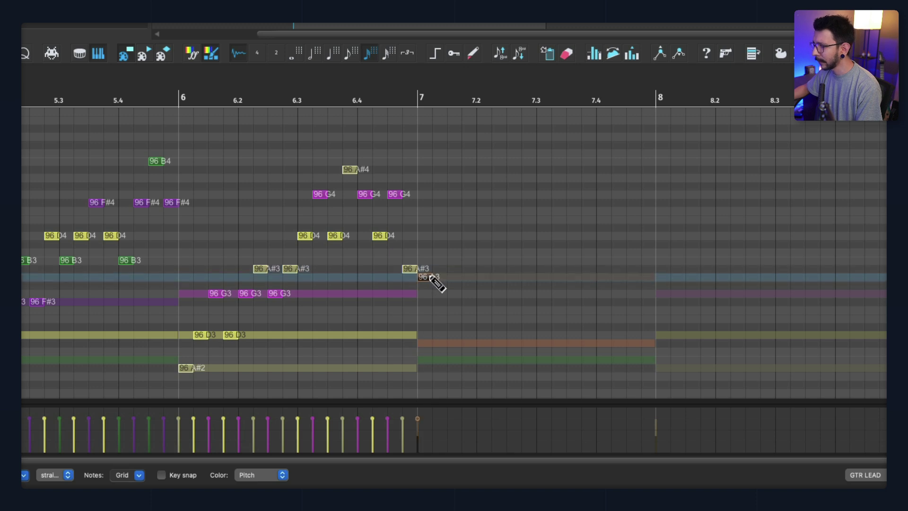
{"action": "left_click", "coordinate": [441, 344]}
{"action": "left_click", "coordinate": [458, 359]}
{"action": "left_click", "coordinate": [469, 343]}
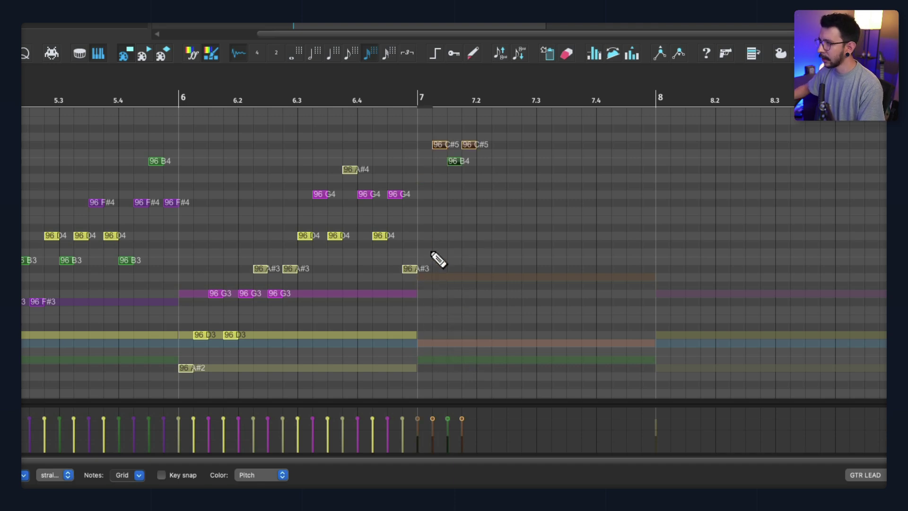
{"action": "scroll", "coordinate": [493, 194], "scroll_direction": "up", "scroll_amount": 3}
{"action": "scroll", "coordinate": [494, 194], "scroll_direction": "right", "scroll_amount": 2}
{"action": "scroll", "coordinate": [431, 273], "scroll_direction": "down", "scroll_amount": 2}
Complete bar 7 with a sixteenth-note pattern moving between A4, B4, C#5 and A5, ending on B4
{"action": "left_click", "coordinate": [405, 188]}
{"action": "left_click", "coordinate": [419, 174]}
{"action": "left_click", "coordinate": [435, 118]}
{"action": "left_click", "coordinate": [450, 174]}
{"action": "left_click", "coordinate": [464, 190]}
{"action": "left_click_drag", "start_coordinate": [479, 208], "coordinate": [483, 257]}
{"action": "left_click", "coordinate": [508, 257]}
{"action": "left_click", "coordinate": [472, 120]}
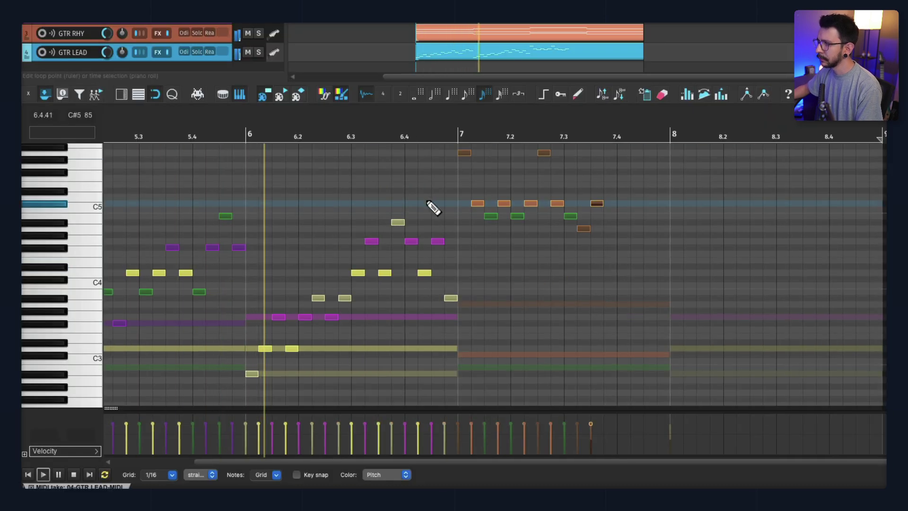
{"action": "scroll", "coordinate": [473, 208], "scroll_direction": "down", "scroll_amount": 4}
{"action": "left_click_drag", "start_coordinate": [511, 210], "coordinate": [481, 210]}
{"action": "scroll", "coordinate": [481, 227], "scroll_direction": "up", "scroll_amount": 2}
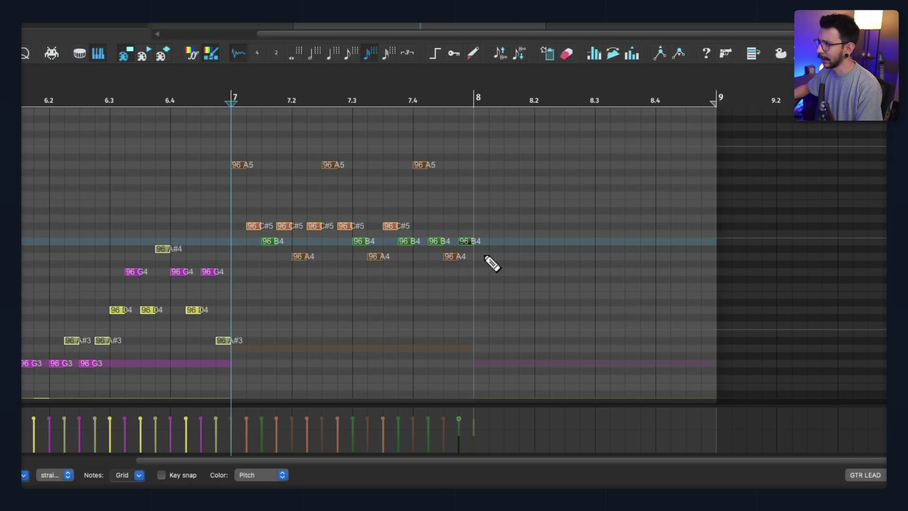
Start bar 8 with four sixteenth notes: D5, G5, D5 and A#4
{"action": "mouse_move", "coordinate": [487, 265]}
{"action": "left_mouse_down"}
{"action": "mouse_move", "coordinate": [457, 248]}
{"action": "mouse_move", "coordinate": [419, 186]}
{"action": "left_mouse_up"}
{"action": "scroll", "coordinate": [435, 222], "scroll_direction": "down", "scroll_amount": 3}
{"action": "left_click", "coordinate": [438, 323]}
{"action": "left_click", "coordinate": [448, 286]}
{"action": "left_click", "coordinate": [459, 324]}
{"action": "left_click", "coordinate": [470, 354]}
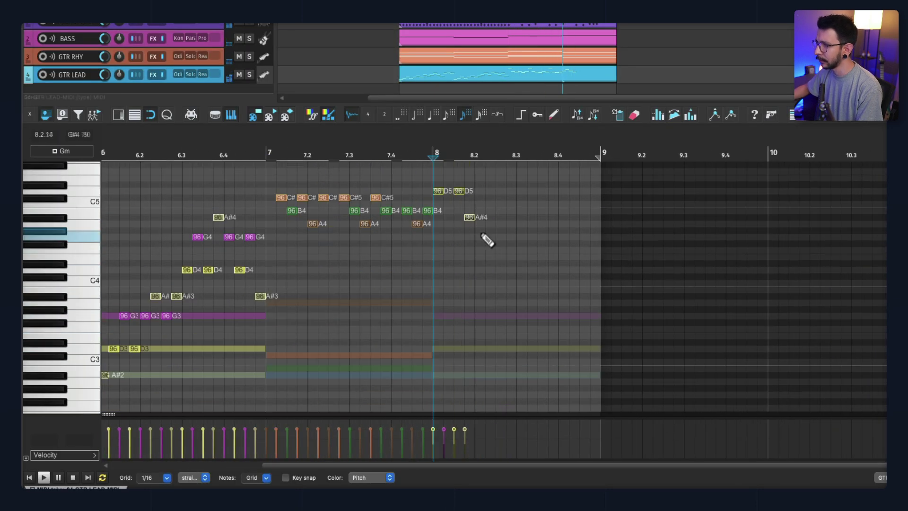
Complete bar 8 with sixteenth notes D5, A#4, G5, D5, A#4, G4, D4, A#3, G3, D3, A#2 and D3
{"action": "left_click", "coordinate": [479, 348]}
{"action": "left_click", "coordinate": [490, 375]}
{"action": "left_click", "coordinate": [501, 315]}
{"action": "left_click", "coordinate": [511, 349]}
{"action": "left_click", "coordinate": [524, 375]}
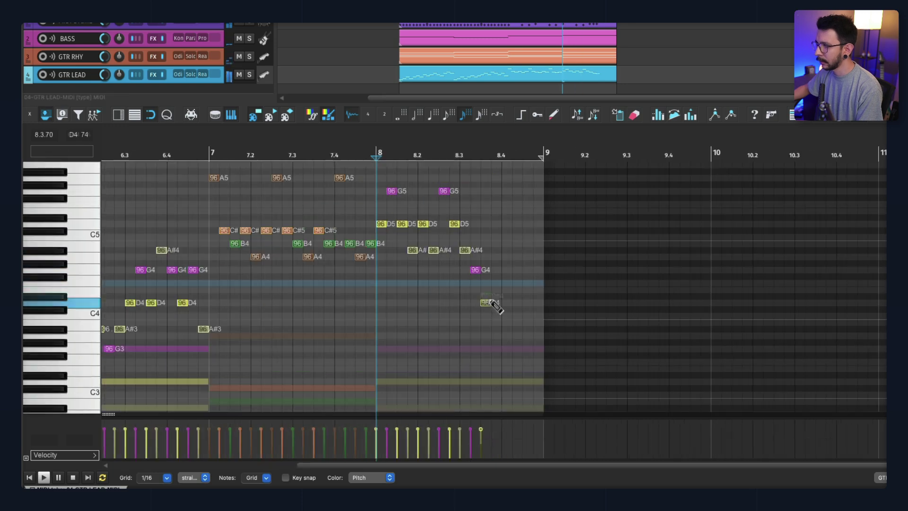
{"action": "left_click", "coordinate": [500, 350]}
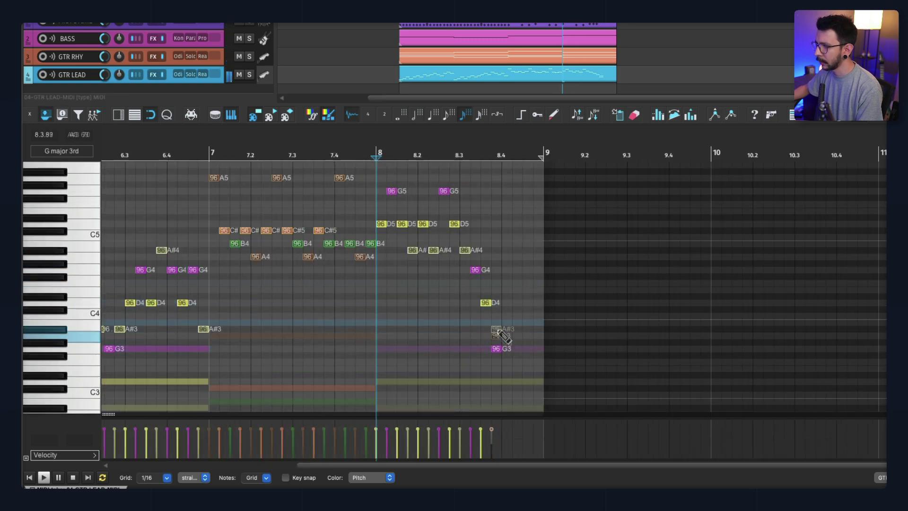
{"action": "scroll", "coordinate": [482, 350], "scroll_direction": "right", "scroll_amount": 2}
{"action": "scroll", "coordinate": [449, 307], "scroll_direction": "down", "scroll_amount": 5}
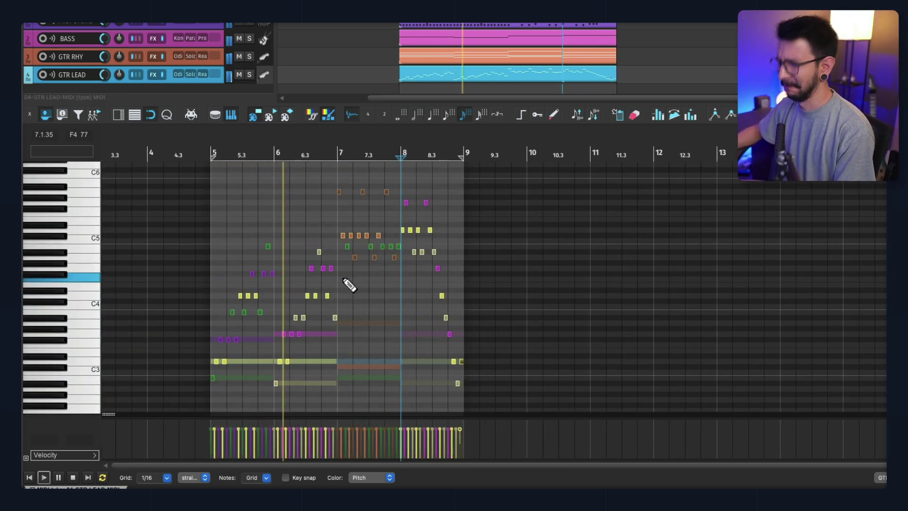
Raise the third A5 in bar 7 to B5 and lower the second G5 in bar 8 to E5
{"action": "scroll", "coordinate": [349, 284], "scroll_direction": "up", "scroll_amount": 2}
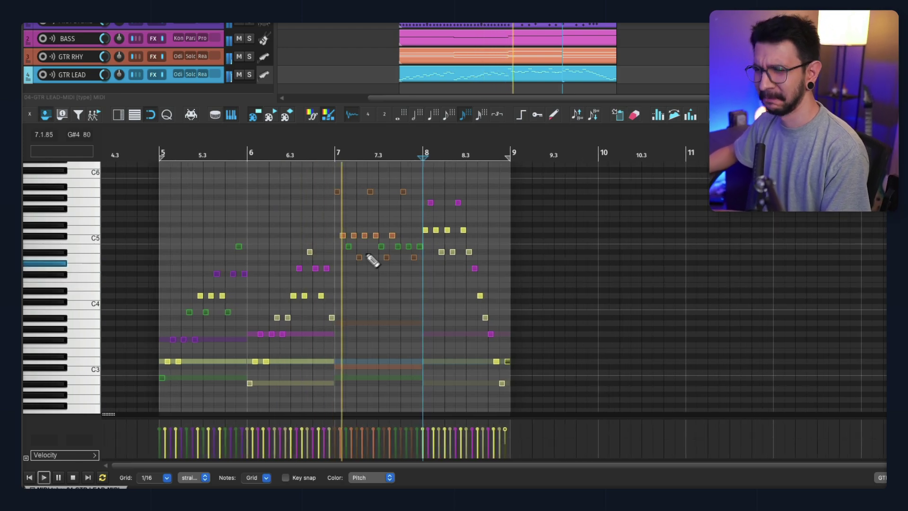
{"action": "scroll", "coordinate": [355, 290], "scroll_direction": "up", "scroll_amount": 2}
{"action": "scroll", "coordinate": [360, 296], "scroll_direction": "up", "scroll_amount": 1}
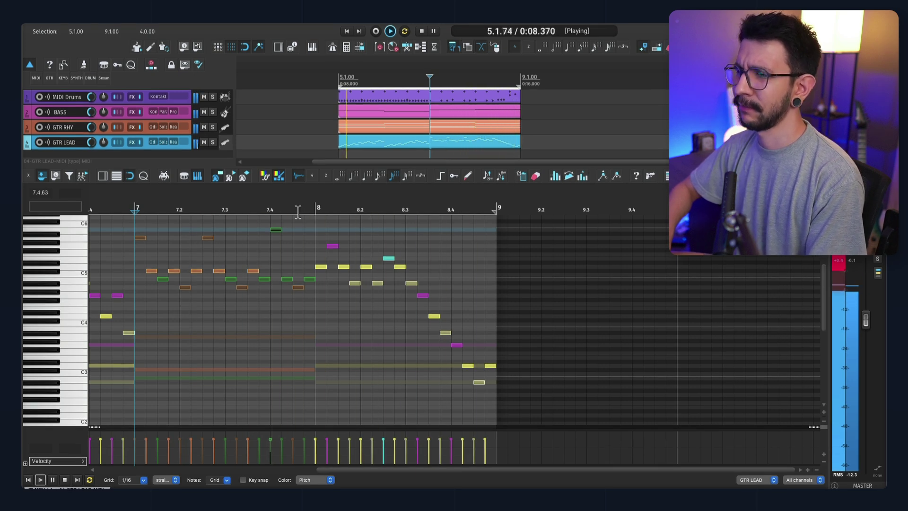
Play back the complete four-bar arrangement while reviewing the whole lead part
{"action": "scroll", "coordinate": [142, 344], "scroll_direction": "down", "scroll_amount": 5}
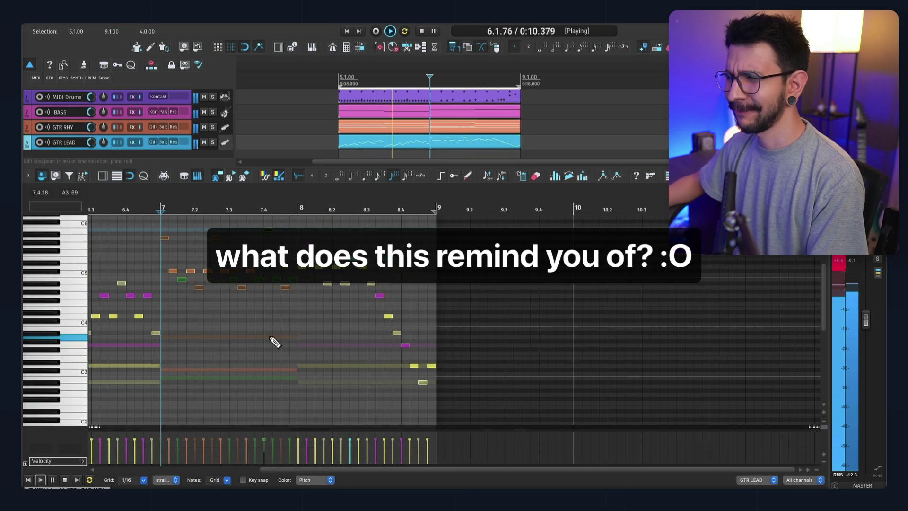
{"action": "scroll", "coordinate": [268, 309], "scroll_direction": "left", "scroll_amount": 2}
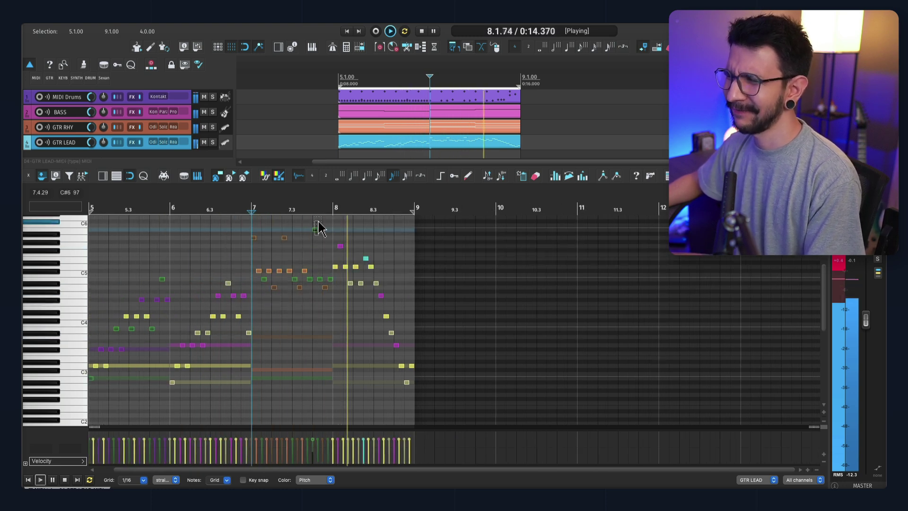
{"action": "scroll", "coordinate": [315, 286], "scroll_direction": "down", "scroll_amount": 3}
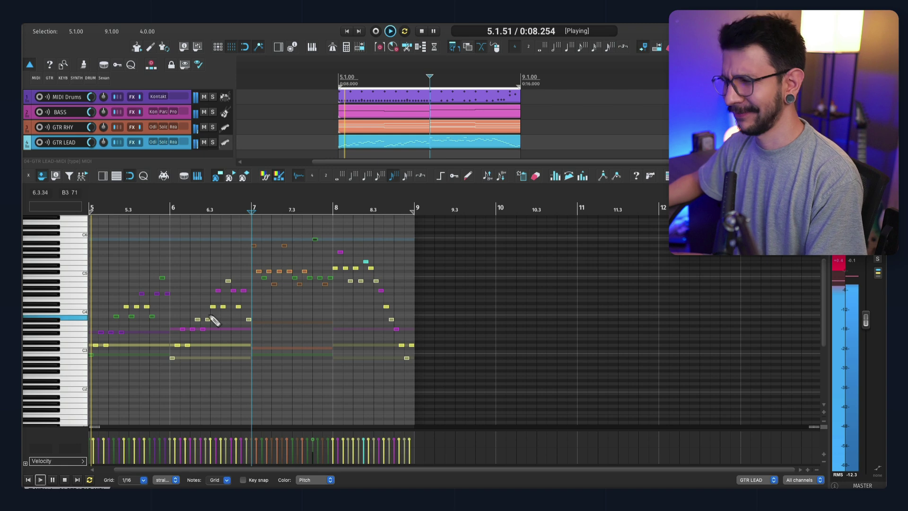
{"action": "scroll", "coordinate": [204, 310], "scroll_direction": "down", "scroll_amount": 5}
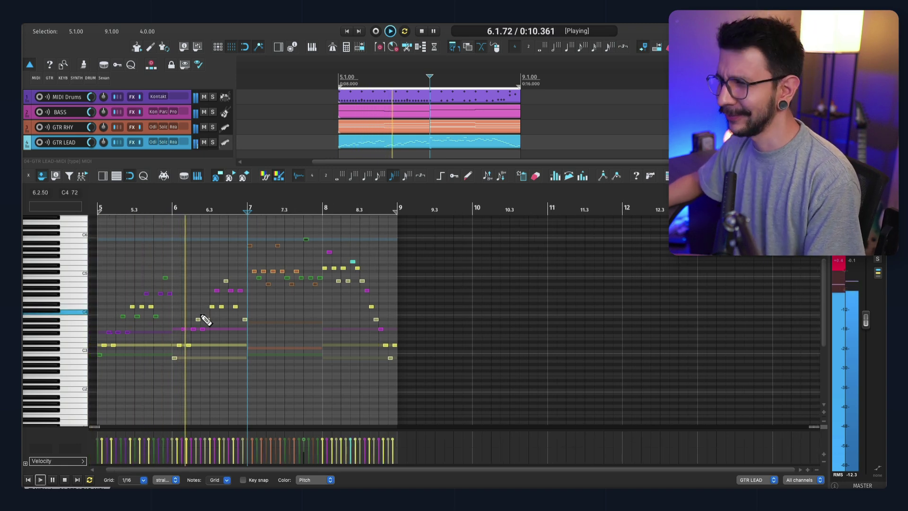
{"action": "key", "text": "space"}
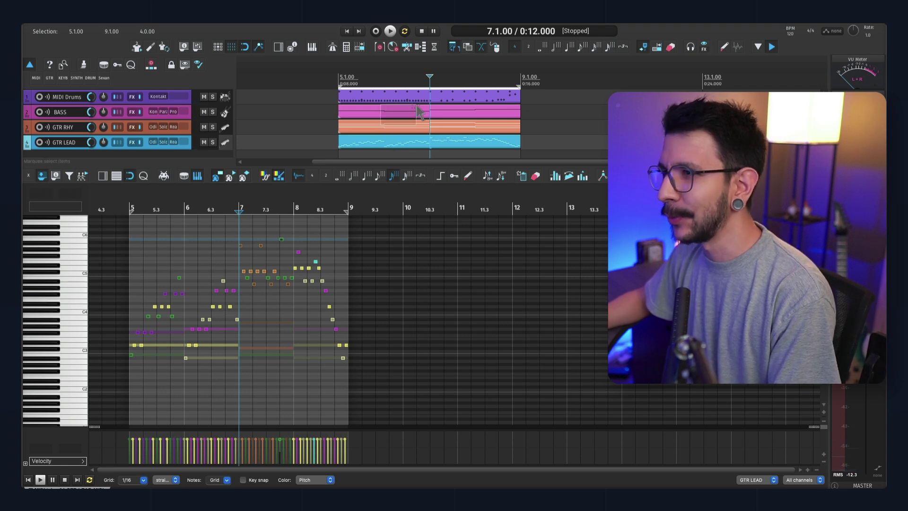
Switch the editor among the GTR RHY, BASS and MIDI Drums items, finishing on GTR RHY with the other tracks' notes behind it
{"action": "left_click", "coordinate": [418, 125]}
{"action": "left_click", "coordinate": [423, 108]}
{"action": "left_click", "coordinate": [440, 96]}
{"action": "left_click", "coordinate": [407, 113]}
{"action": "left_click", "coordinate": [407, 115]}
{"action": "left_click_drag", "start_coordinate": [376, 126], "coordinate": [396, 124]}
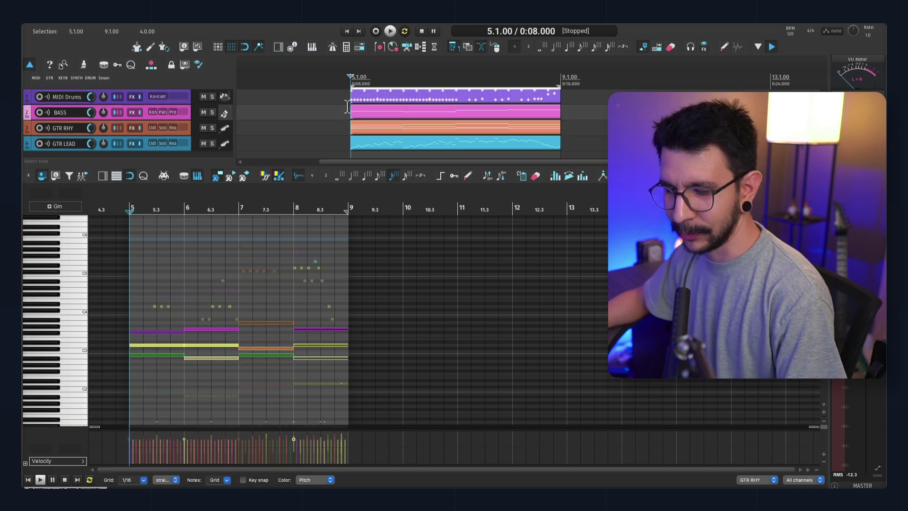